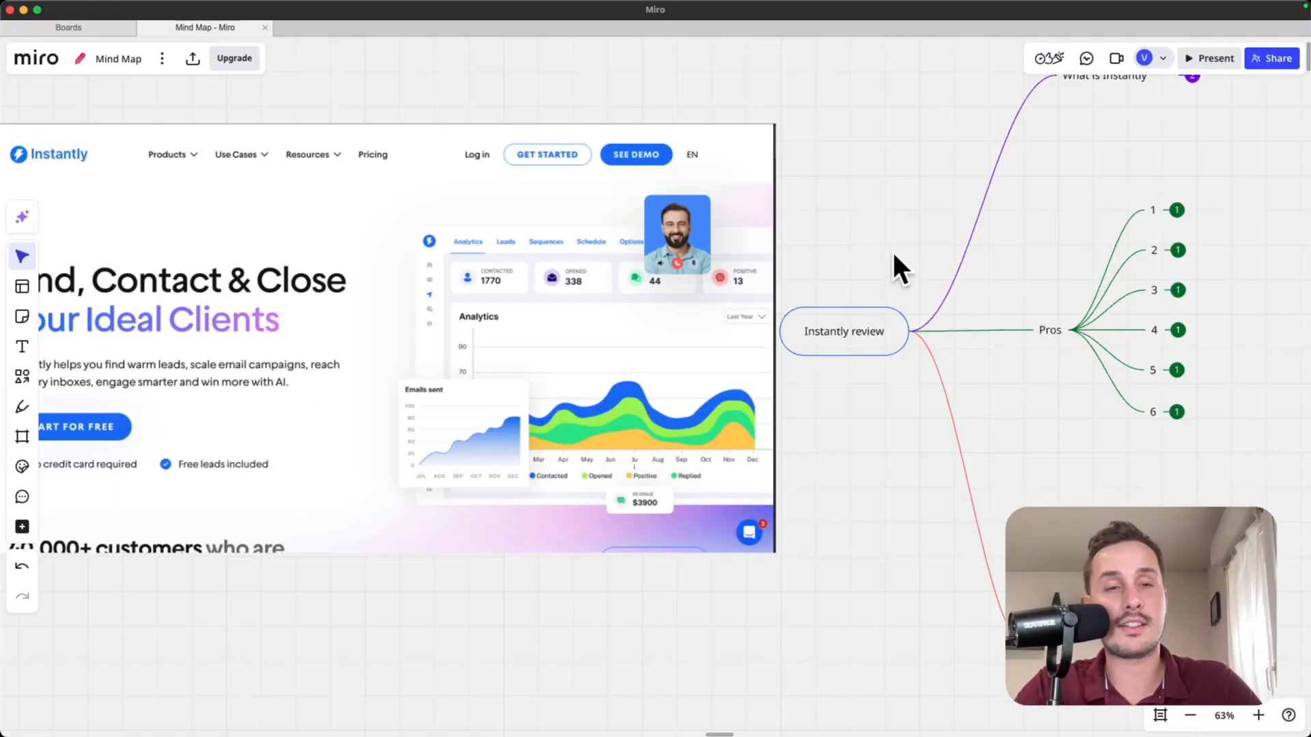
# - Look over the Instantly review mind map, examining the What is Instantly, Pros and Cons branches
pyautogui.moveTo(891, 250); pyautogui.dragTo(691, 321)
pyautogui.moveTo(968, 234); pyautogui.dragTo(544, 225)
pyautogui.scroll(5, 526, 198)
pyautogui.scroll(5, 508, 165)
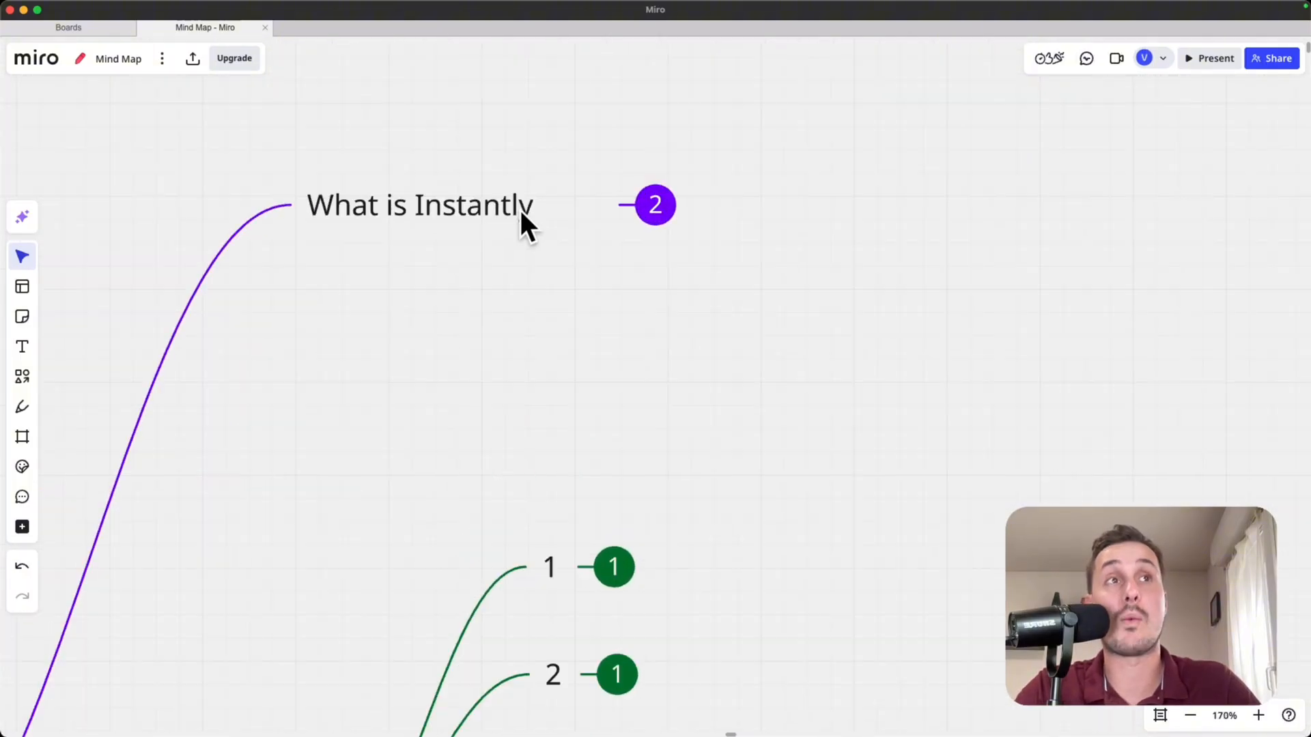
pyautogui.scroll(-3, 585, 338)
pyautogui.scroll(-5, 566, 307)
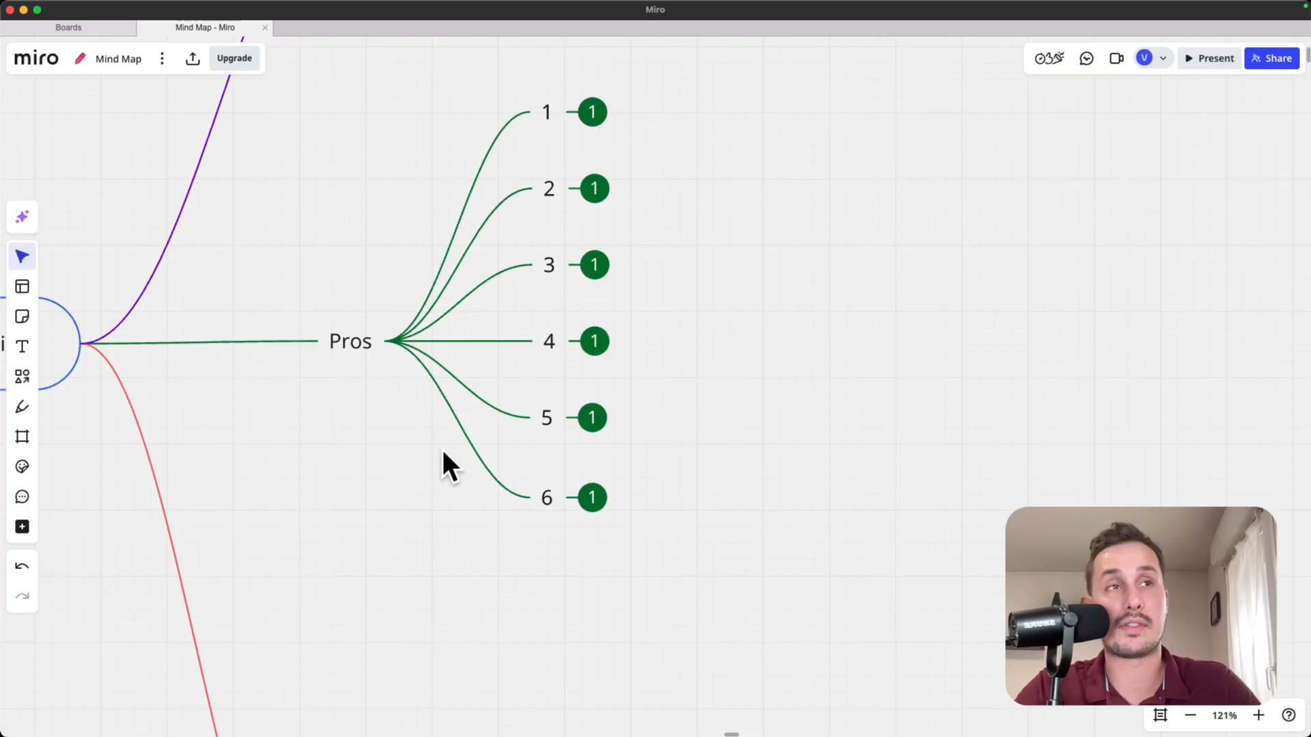
pyautogui.scroll(-8, 450, 471)
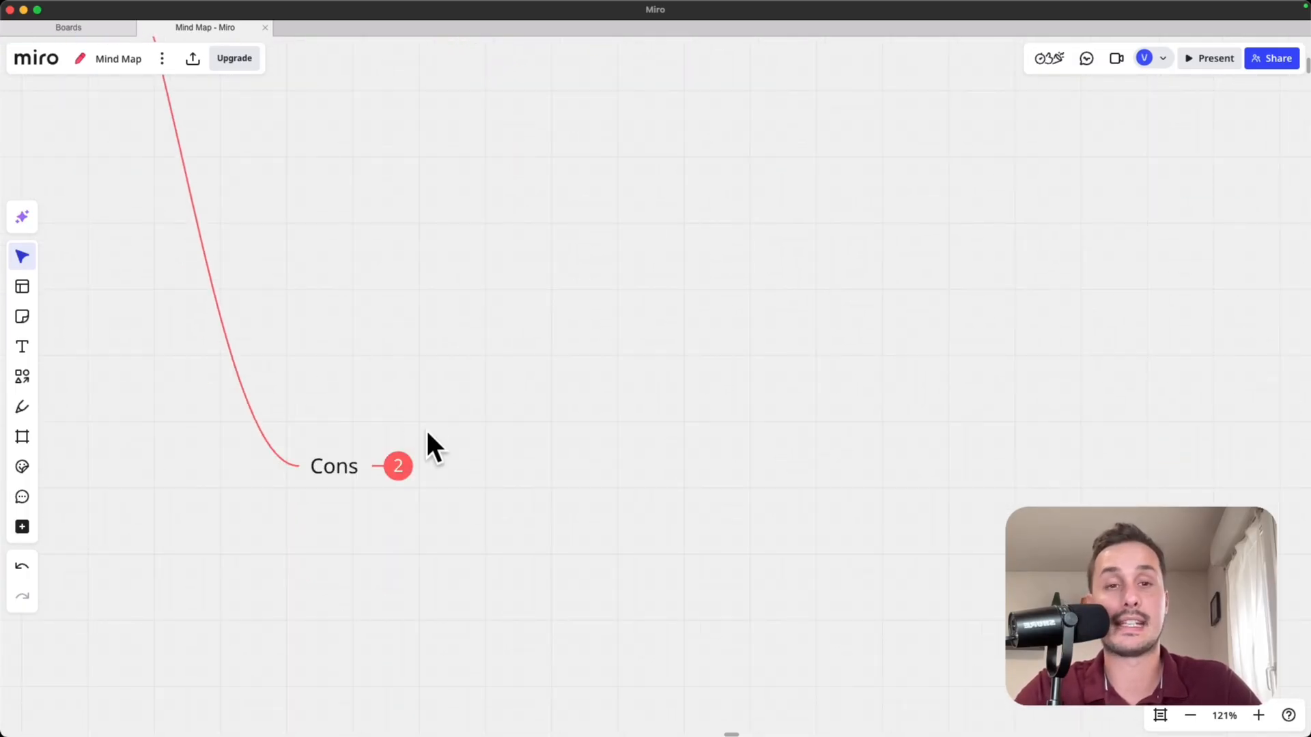
pyautogui.scroll(12, 402, 301)
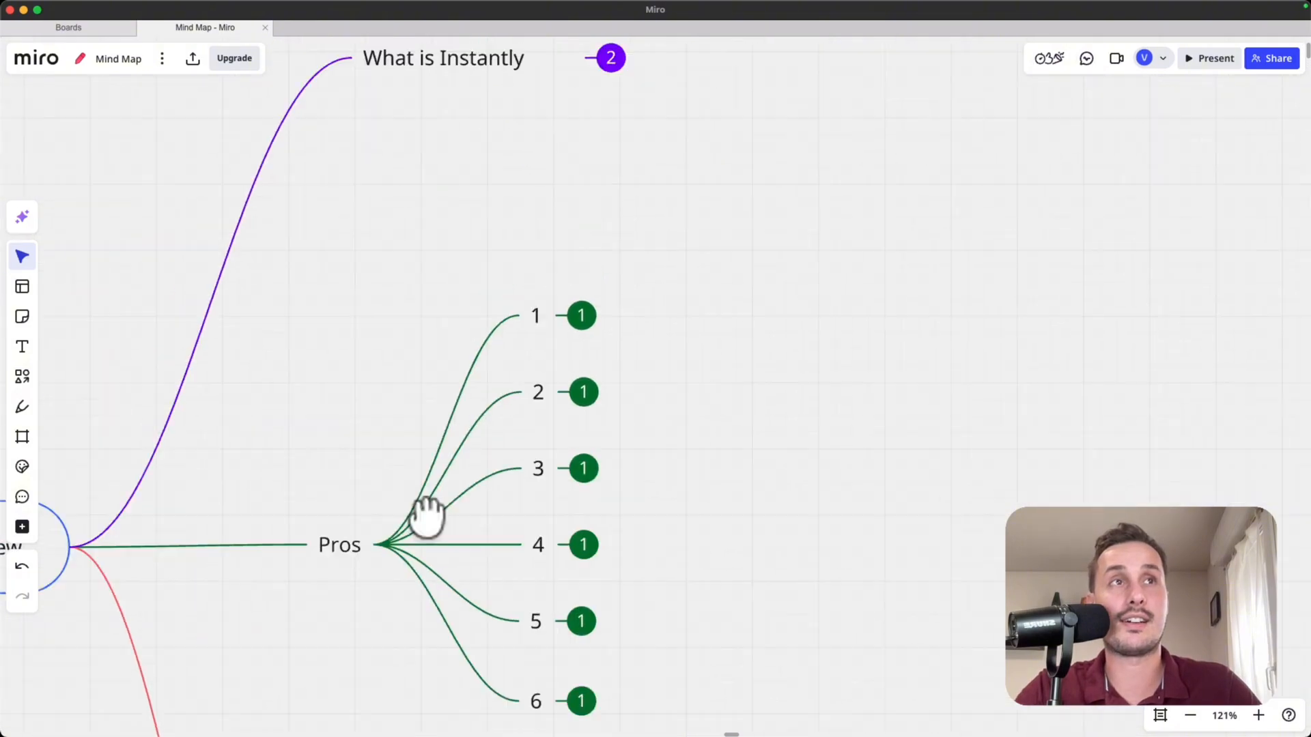
pyautogui.scroll(5, 489, 207)
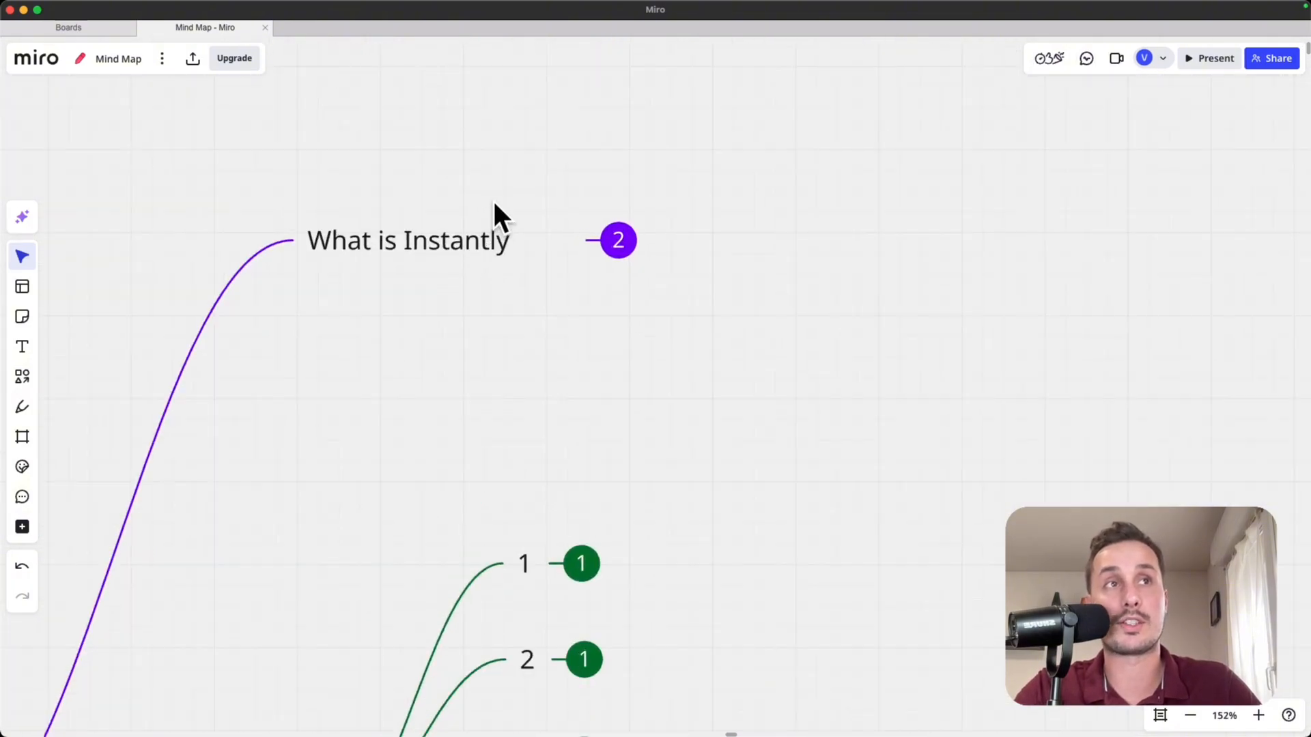
# - Expand the What is Instantly branch and the first item under Pros in the mind map
pyautogui.click(635, 246)
pyautogui.scroll(-5, 633, 295)
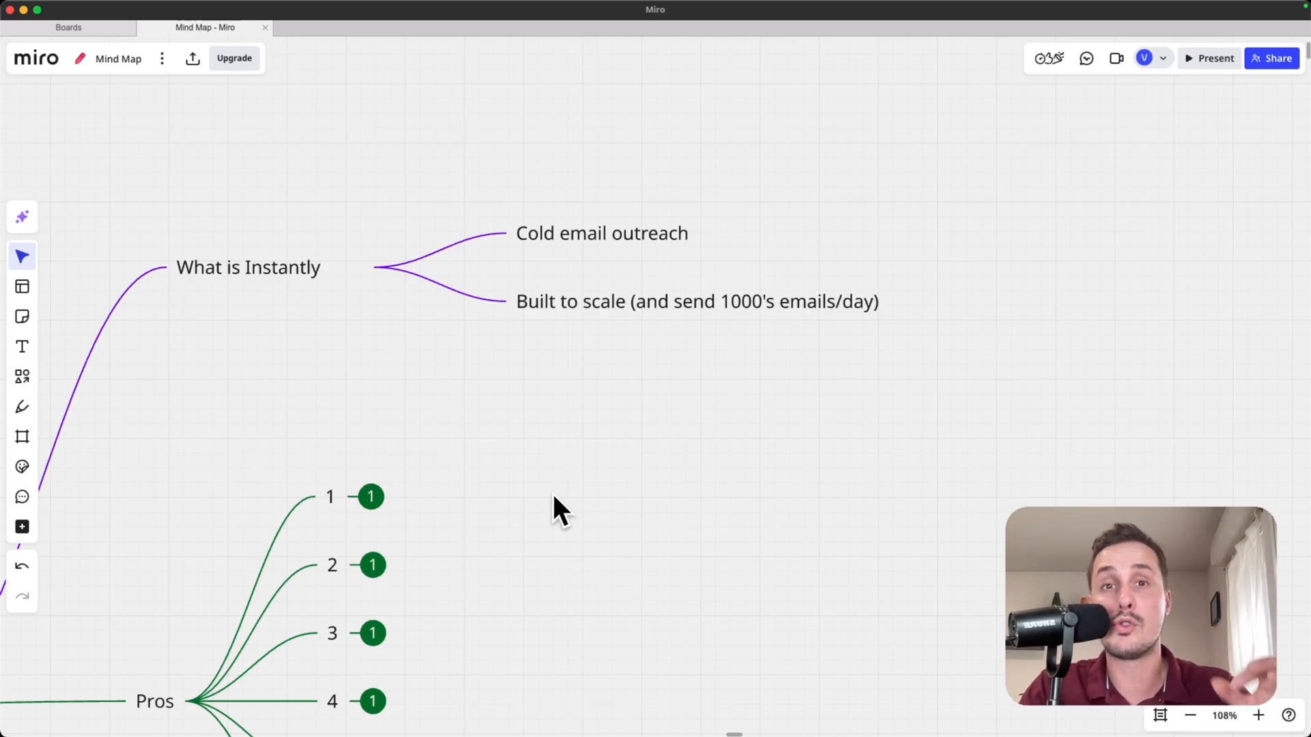
pyautogui.moveTo(512, 469); pyautogui.dragTo(597, 243)
pyautogui.click(566, 244)
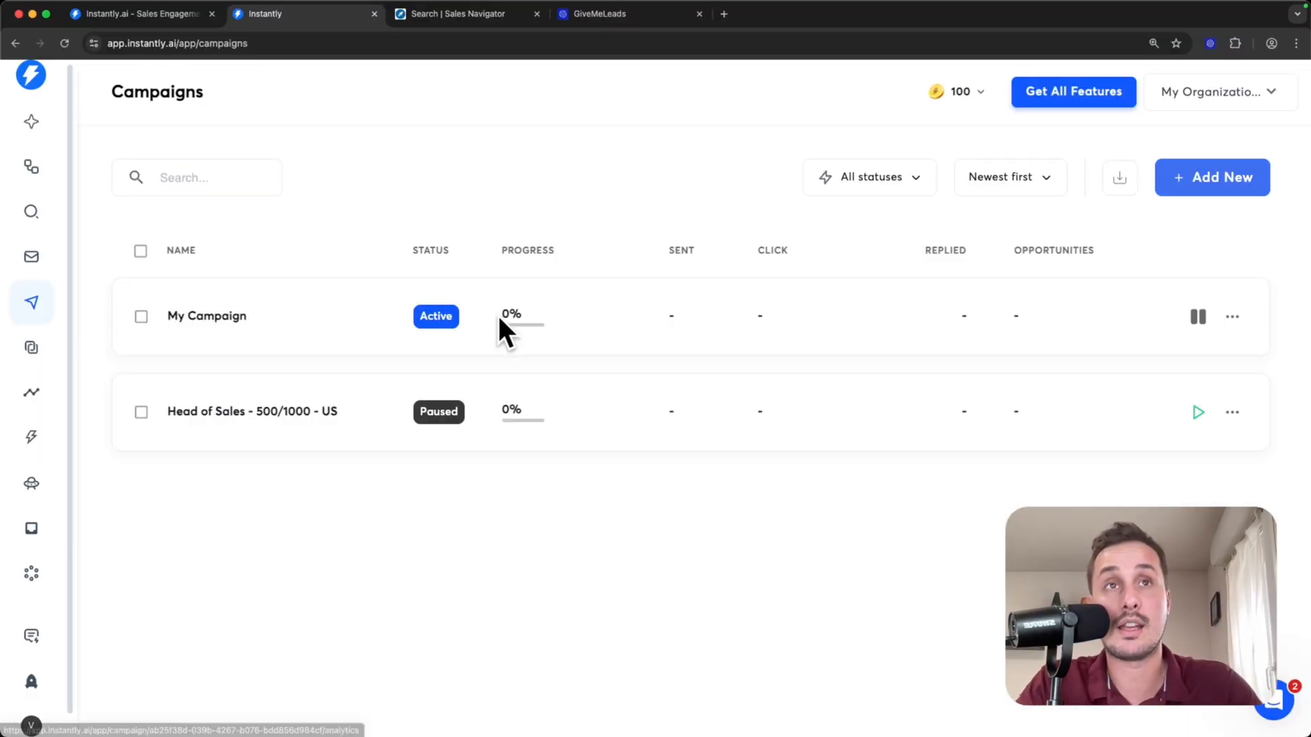
# - In Instantly, open the options for adding an email account and review the pre-warmed, done-for-you and existing account choices
pyautogui.click(28, 257)
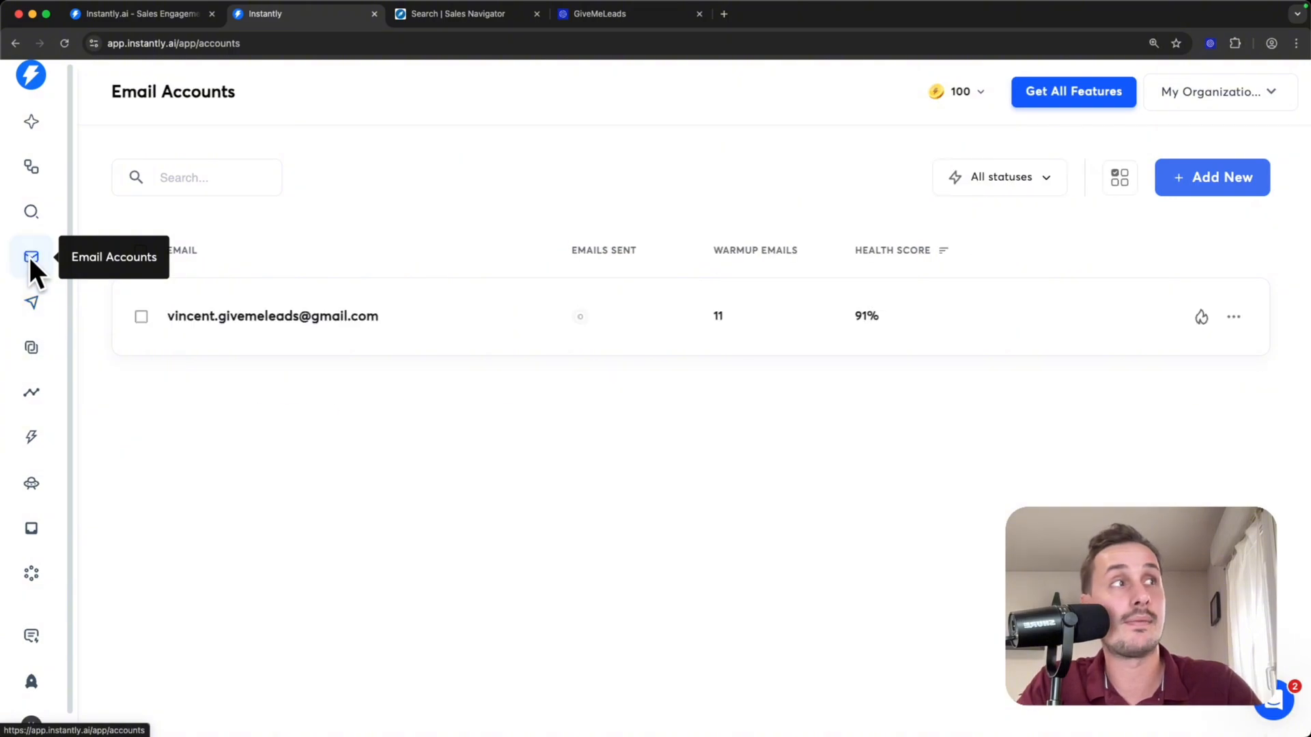
pyautogui.click(1228, 182)
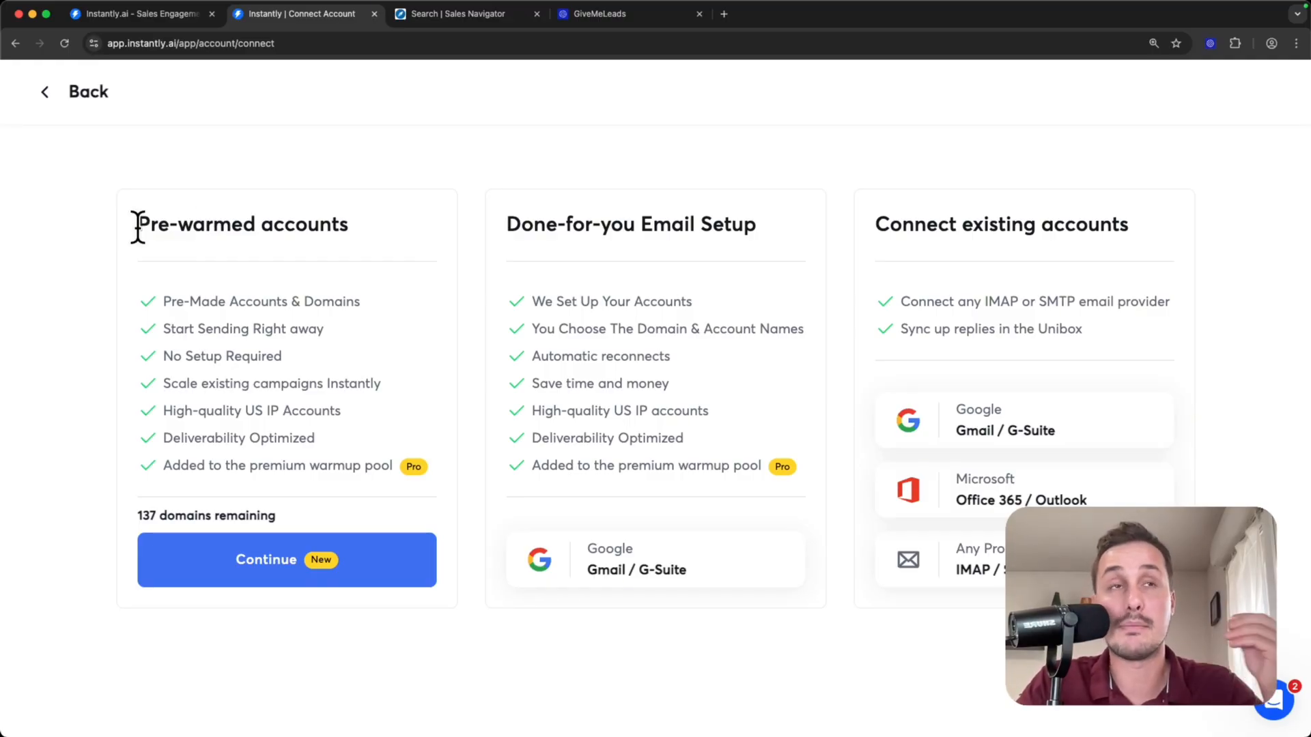
pyautogui.moveTo(138, 225); pyautogui.dragTo(350, 232)
pyautogui.click(352, 248)
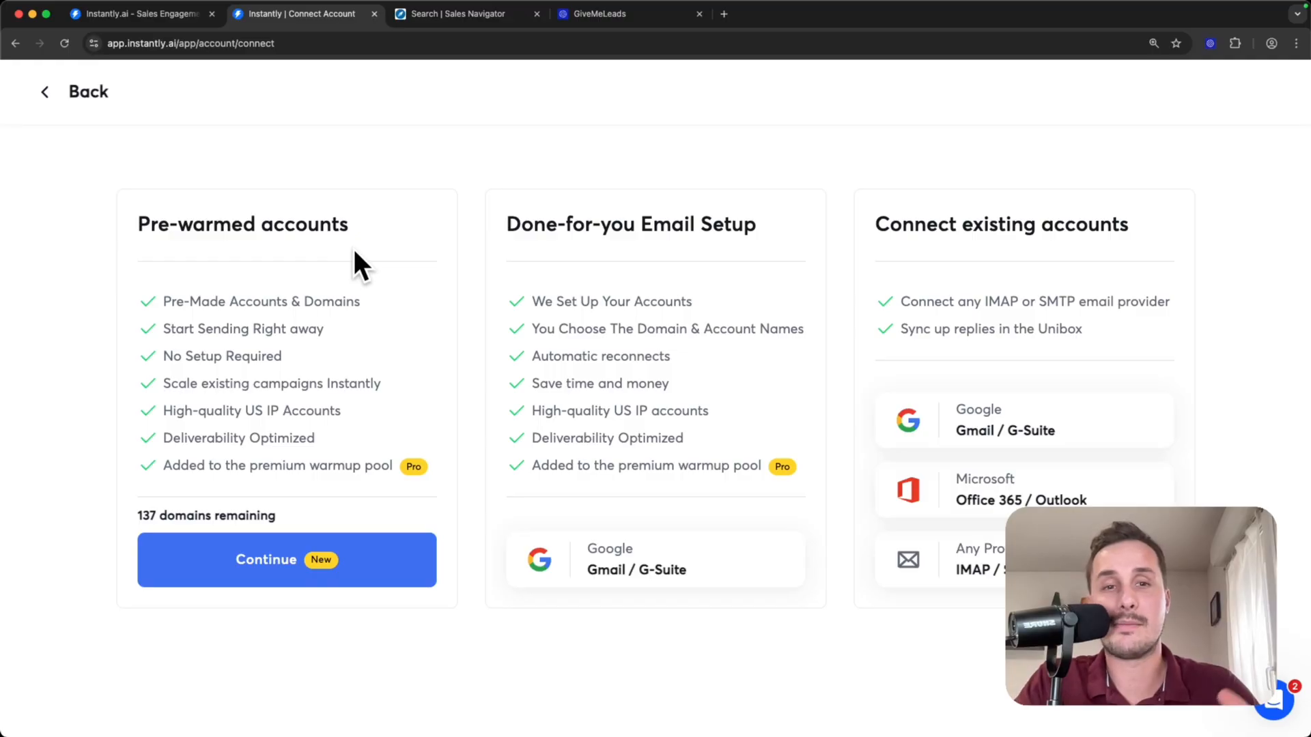
pyautogui.moveTo(148, 217); pyautogui.dragTo(331, 217)
pyautogui.click(359, 240)
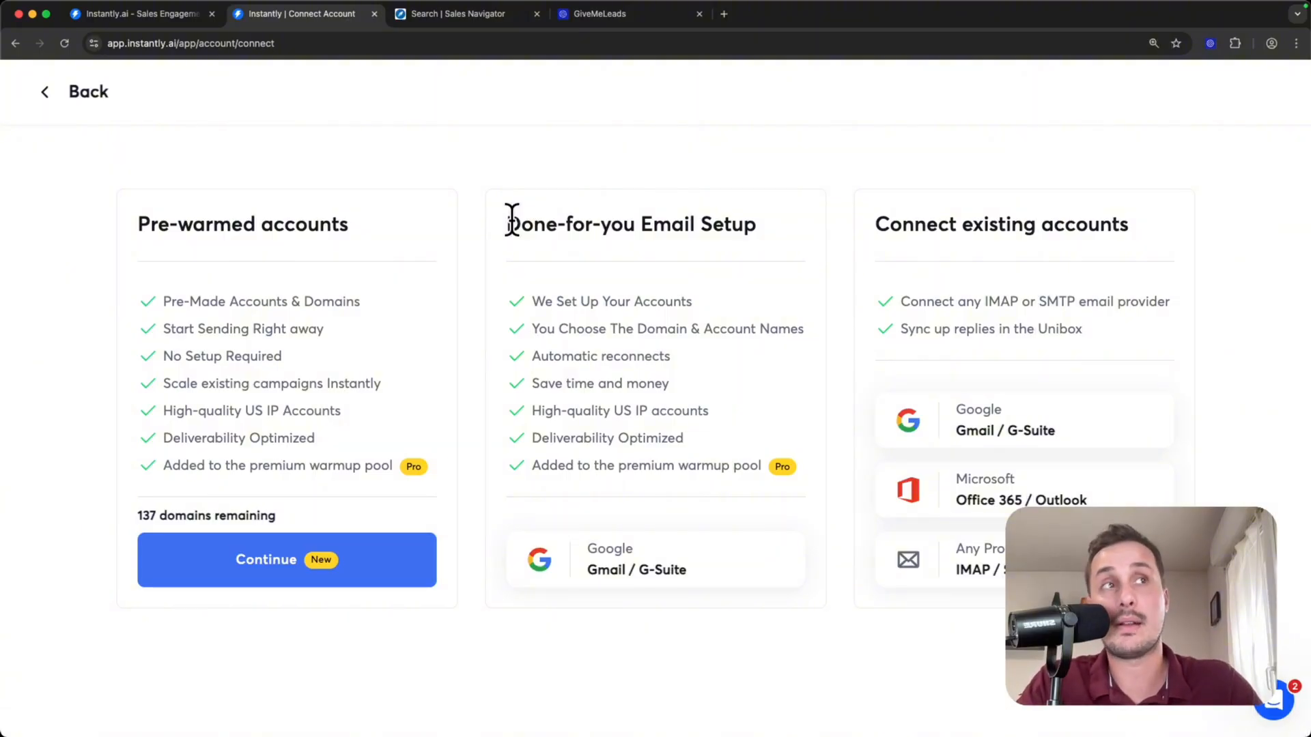
pyautogui.moveTo(500, 224); pyautogui.dragTo(748, 228)
pyautogui.click(777, 237)
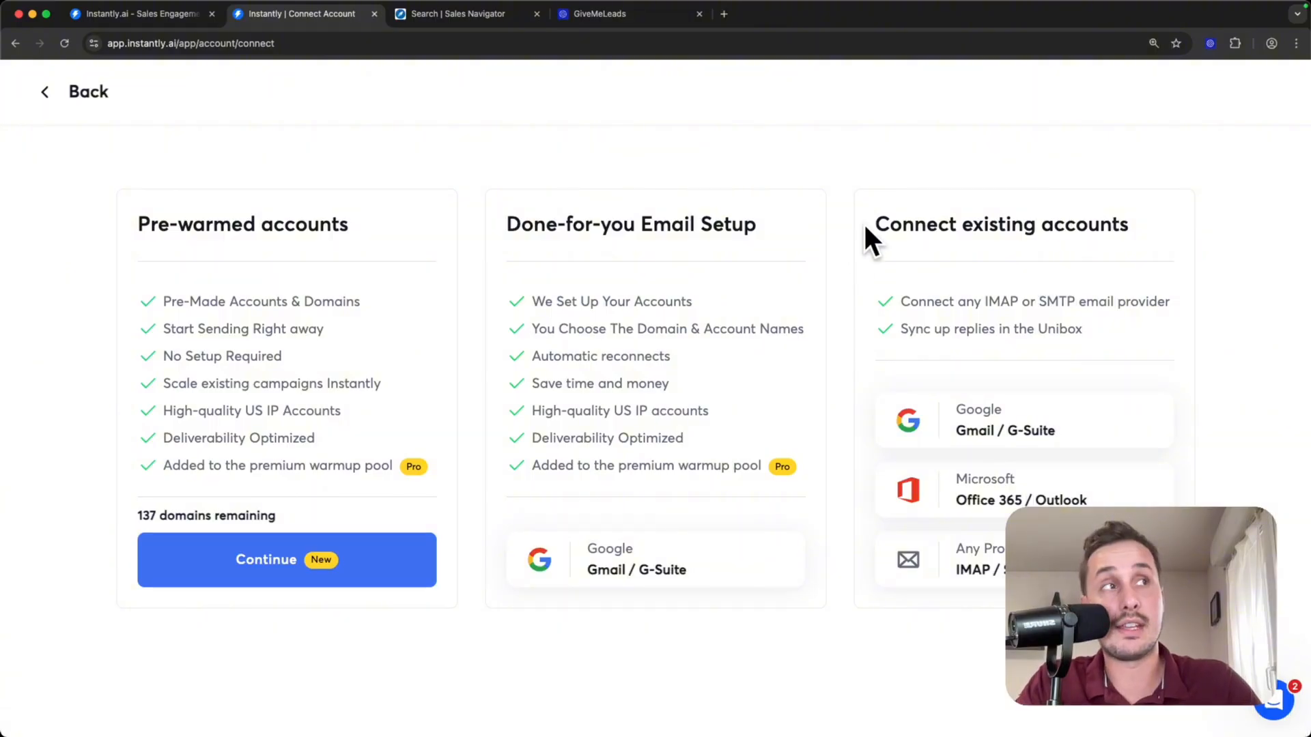
pyautogui.moveTo(874, 224); pyautogui.dragTo(1119, 231)
pyautogui.click(1120, 230)
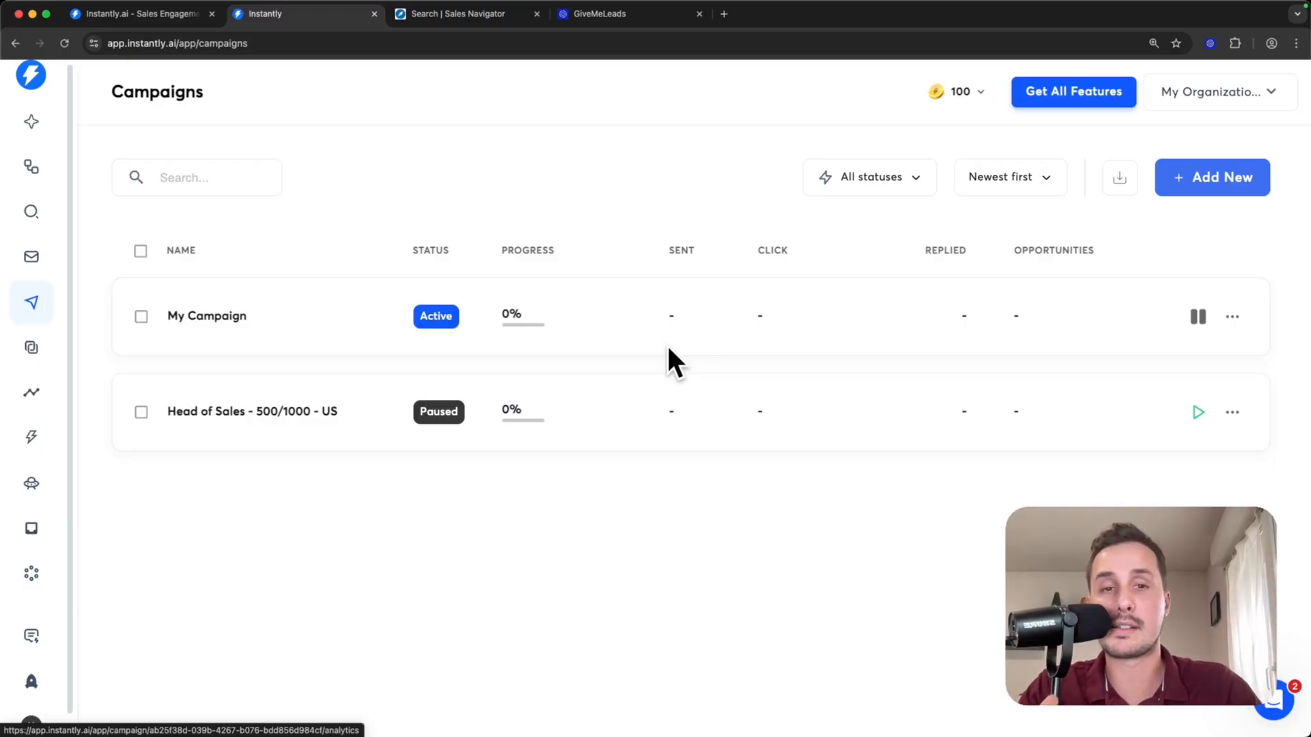
# - Open the options of the Head of Sales - 500/1000 - US campaign and check which sending accounts can be selected
pyautogui.click(694, 414)
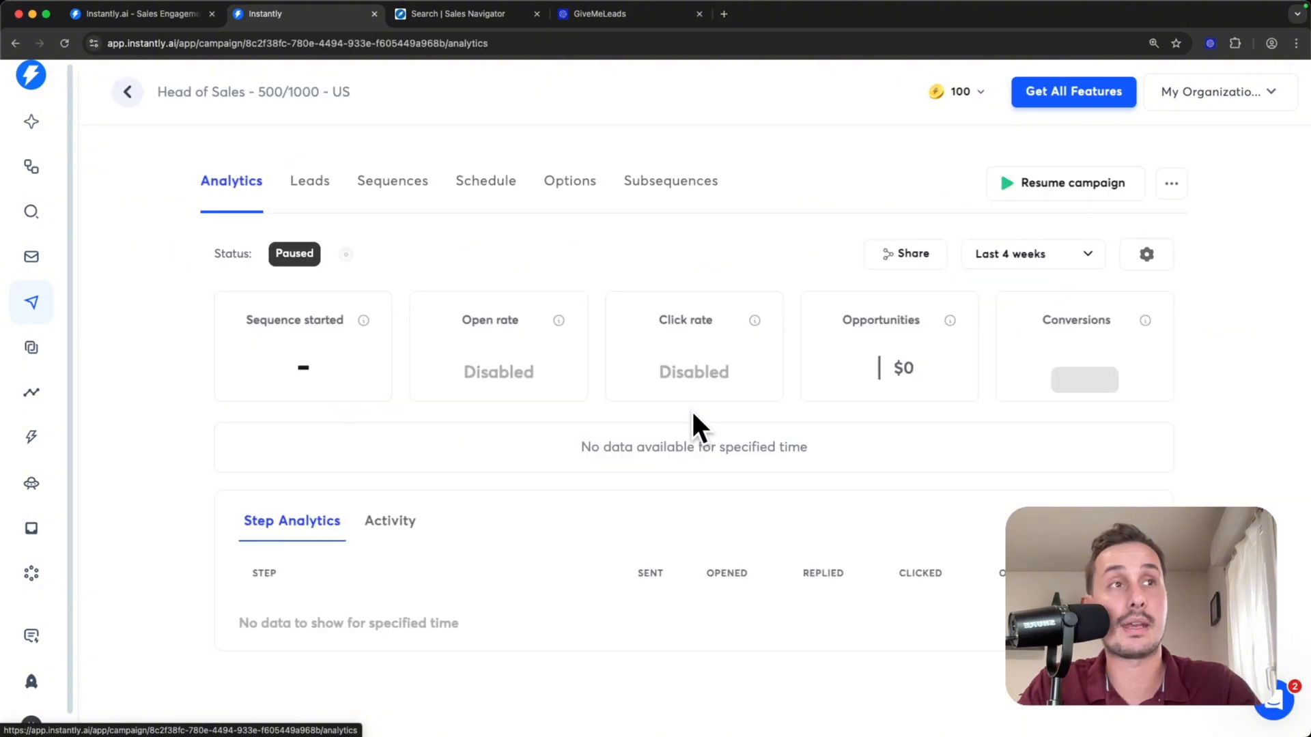
pyautogui.click(573, 198)
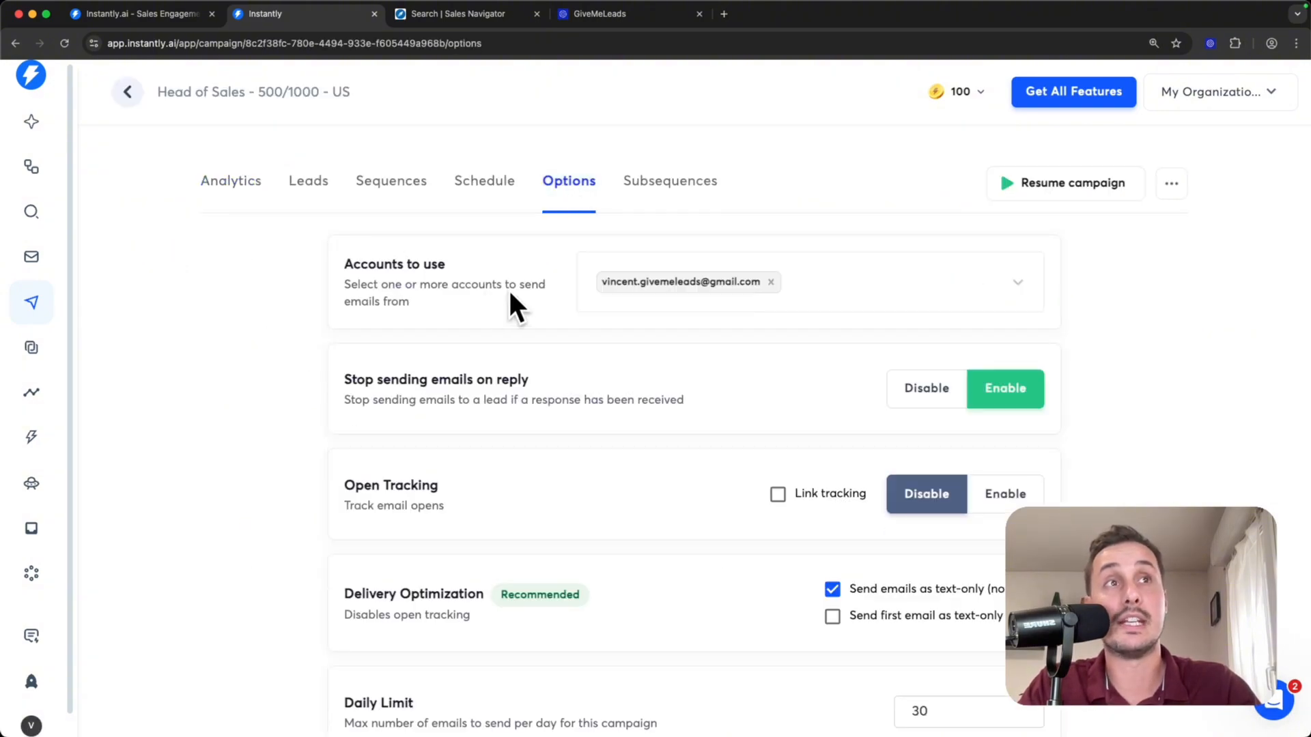
pyautogui.scroll(-1, 514, 295)
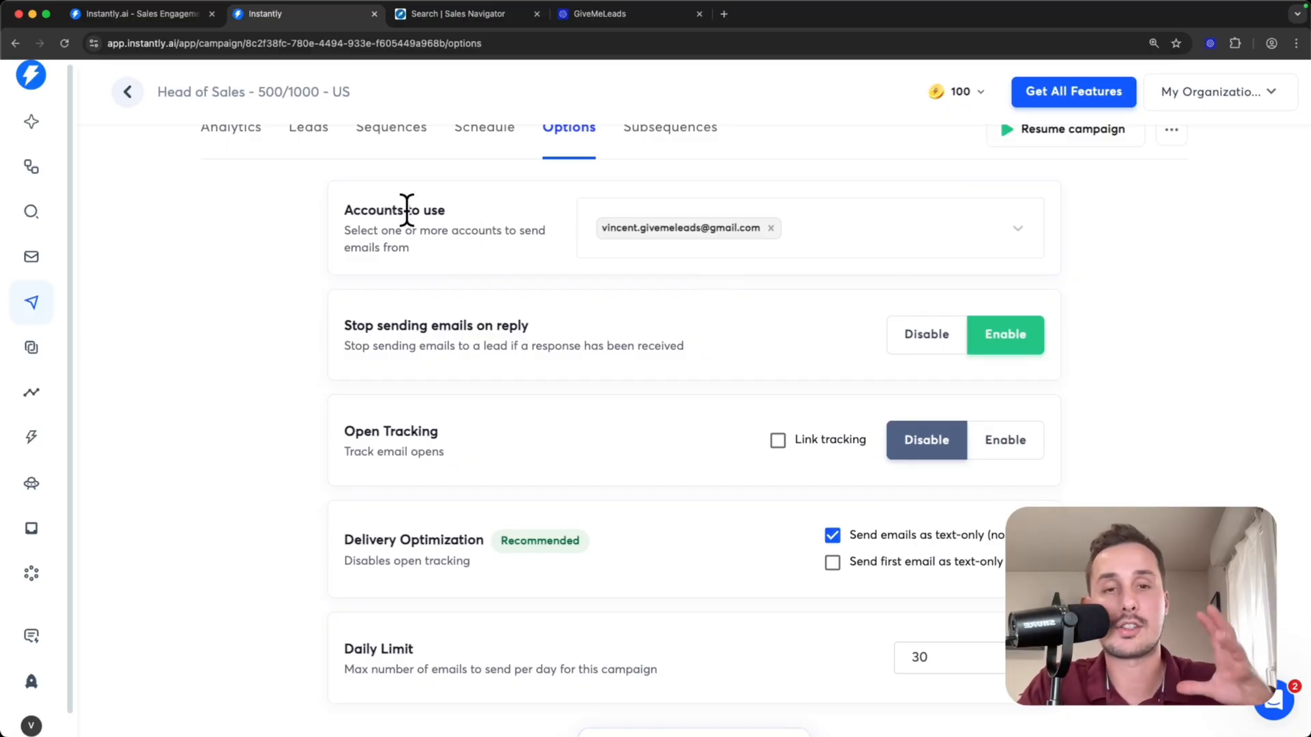
pyautogui.click(1017, 240)
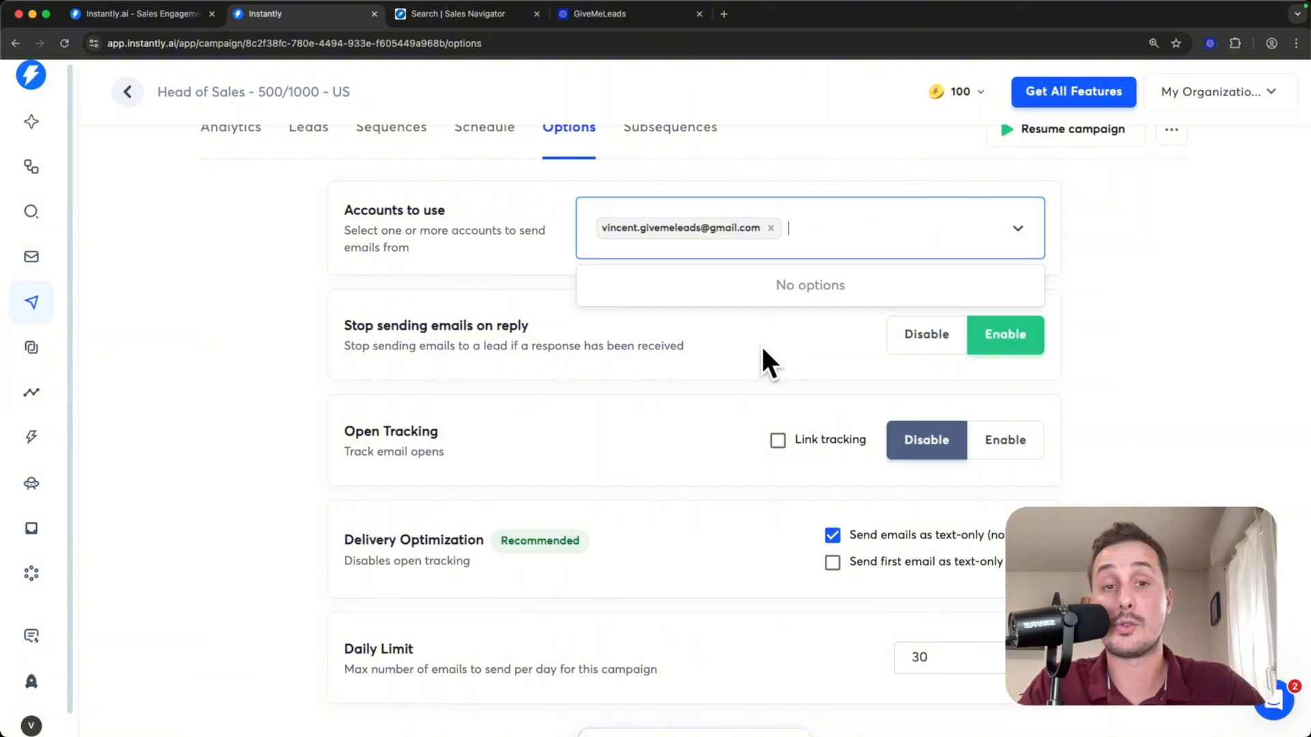
pyautogui.click(1146, 353)
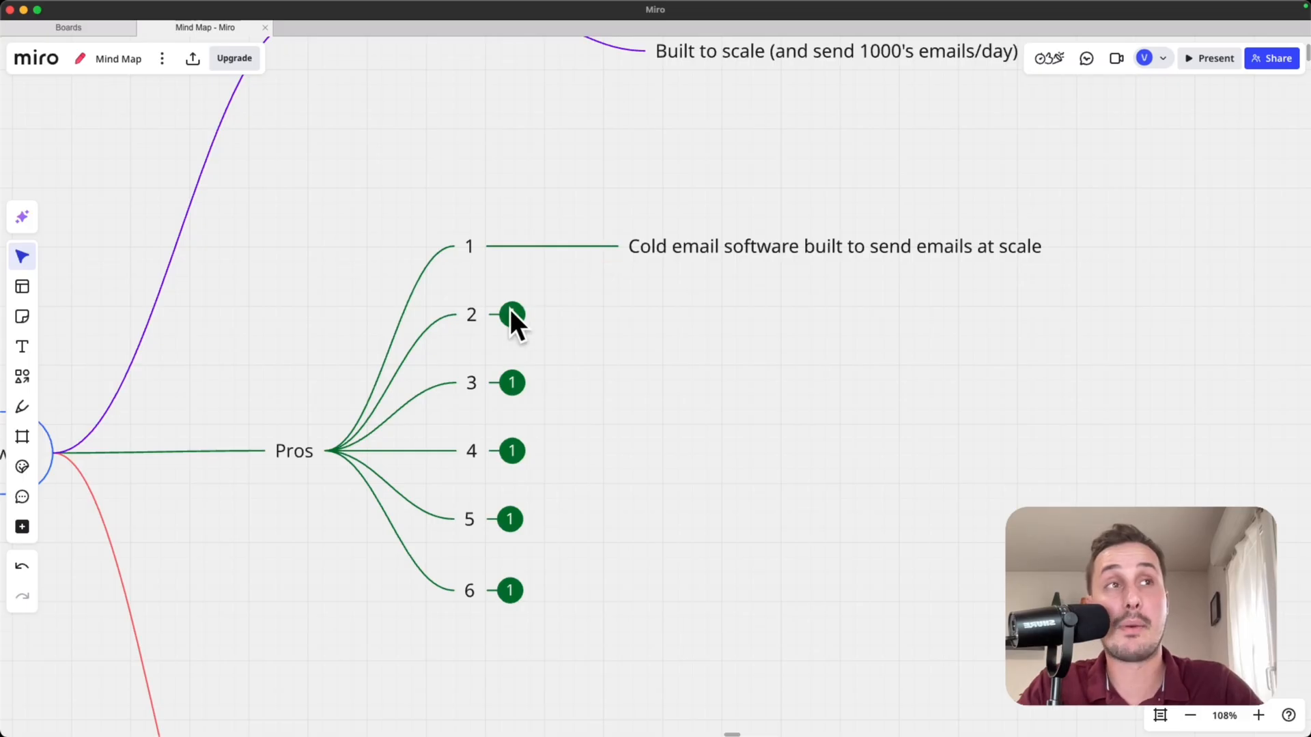
# - Switch to the Miro mind map and expand the second item under Pros
pyautogui.click(511, 316)
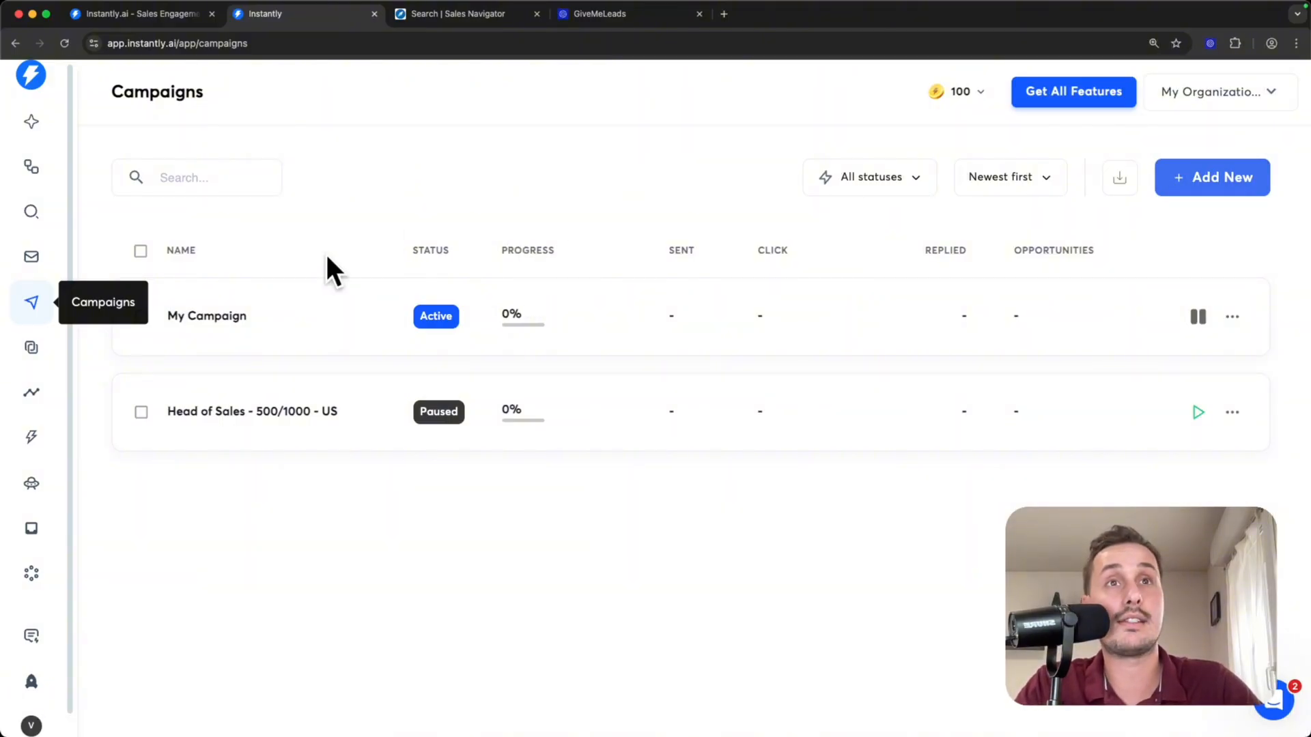
# - In Instantly, create a new campaign named "Head of marketing - US"
pyautogui.click(1200, 184)
pyautogui.press('super+a')
pyautogui.press('BackSpace')
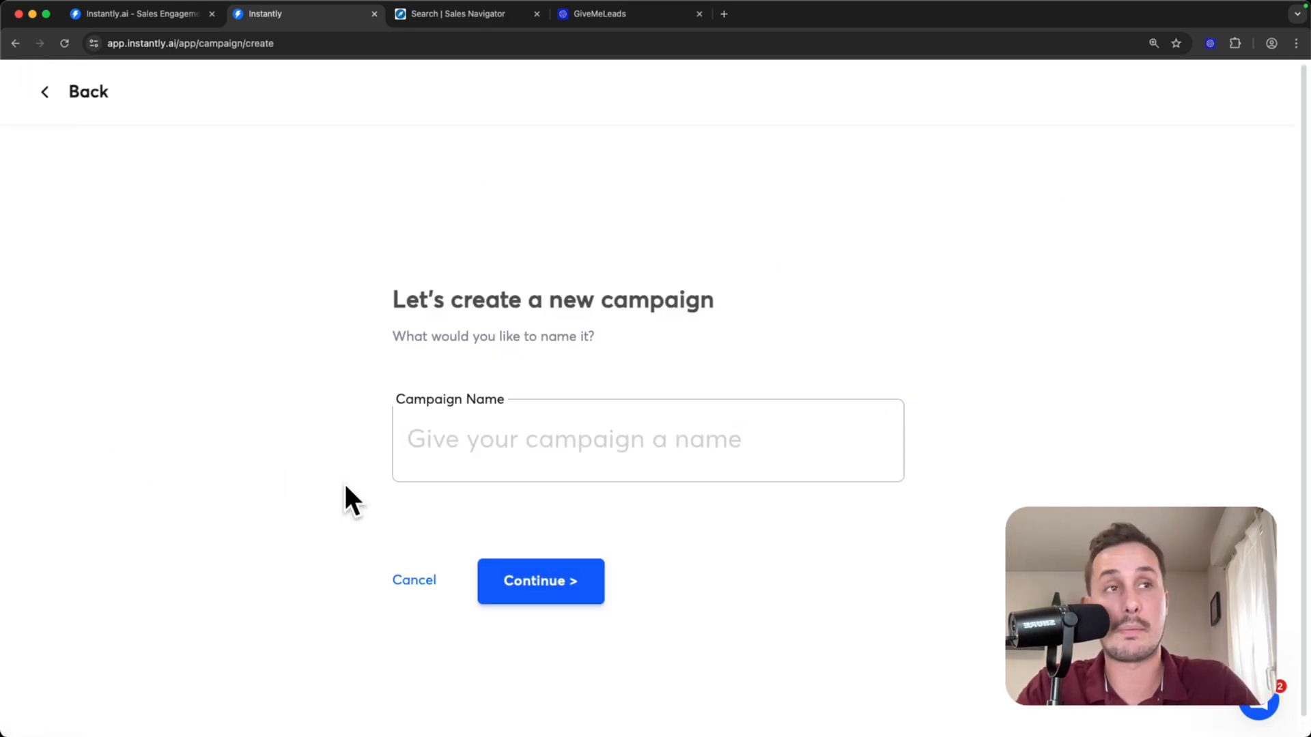
pyautogui.write('Head of marketing - US')
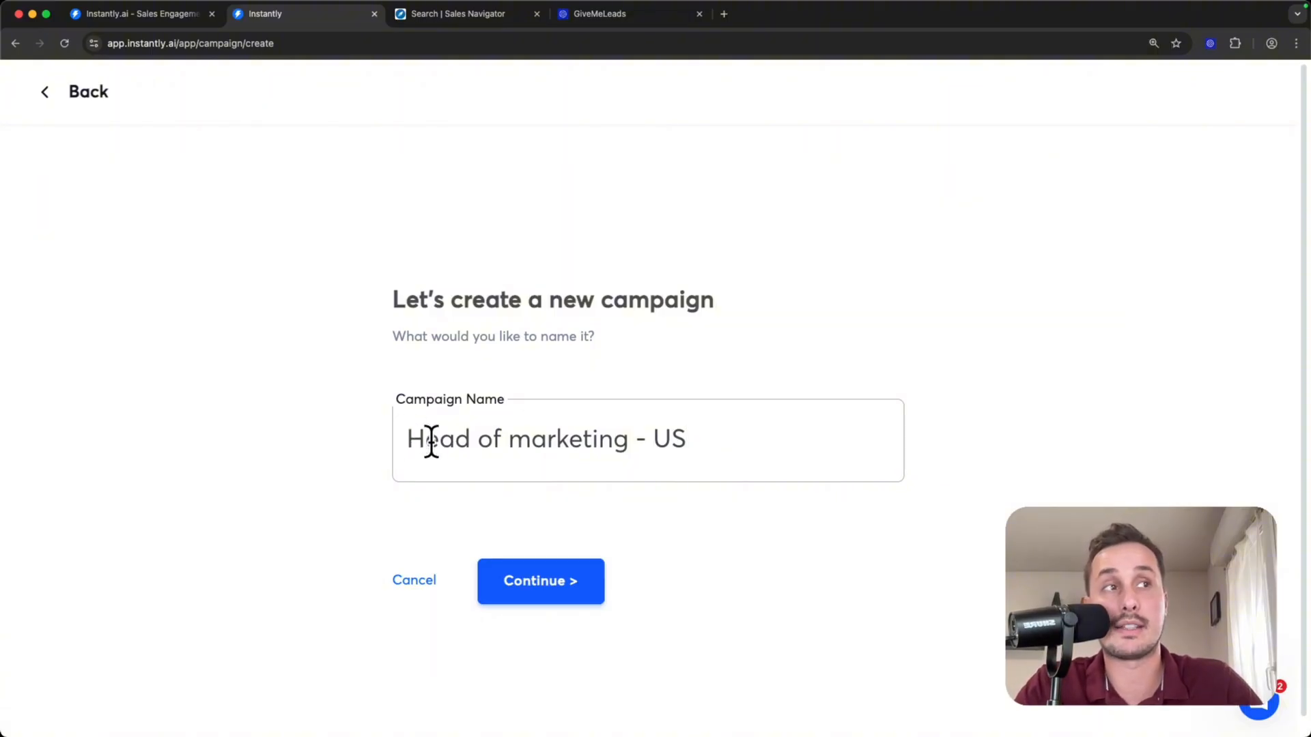
pyautogui.click(545, 581)
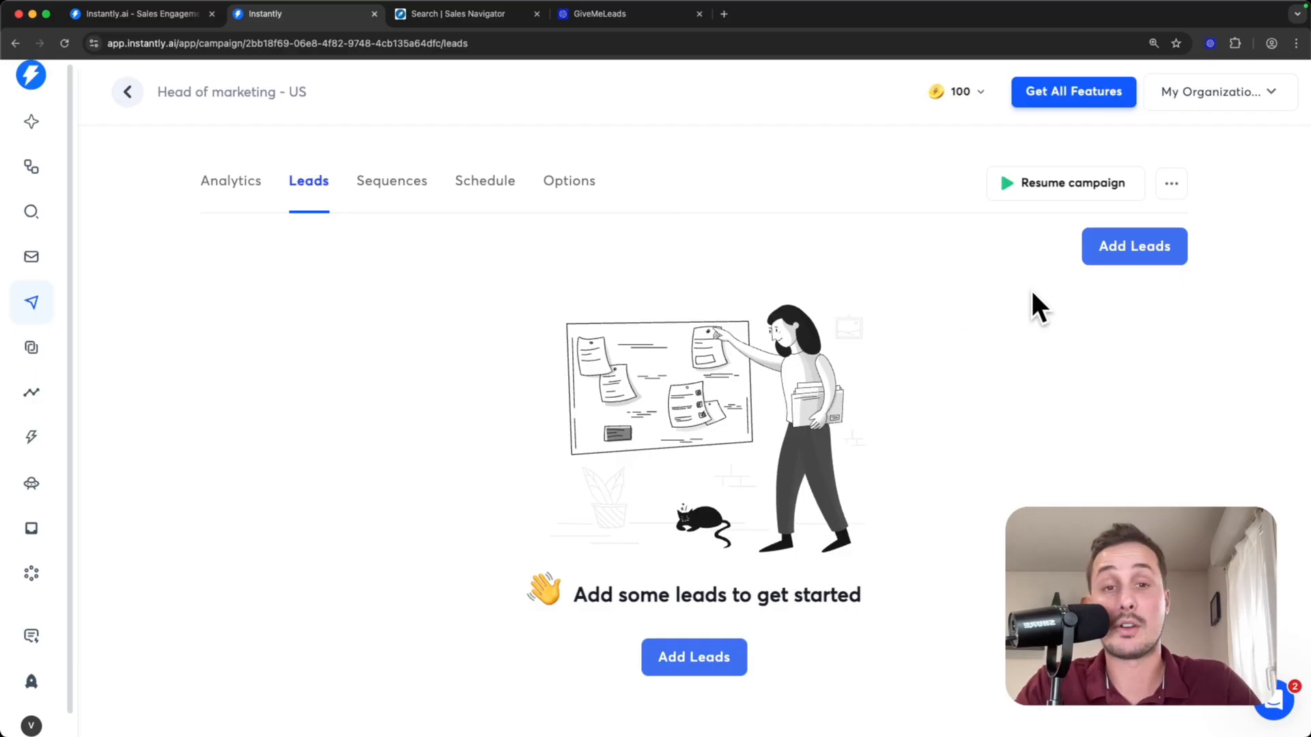
# - Open the lead import choices for the new campaign and review the available sources
pyautogui.click(1143, 248)
pyautogui.scroll(-2, 857, 314)
pyautogui.scroll(-1, 857, 331)
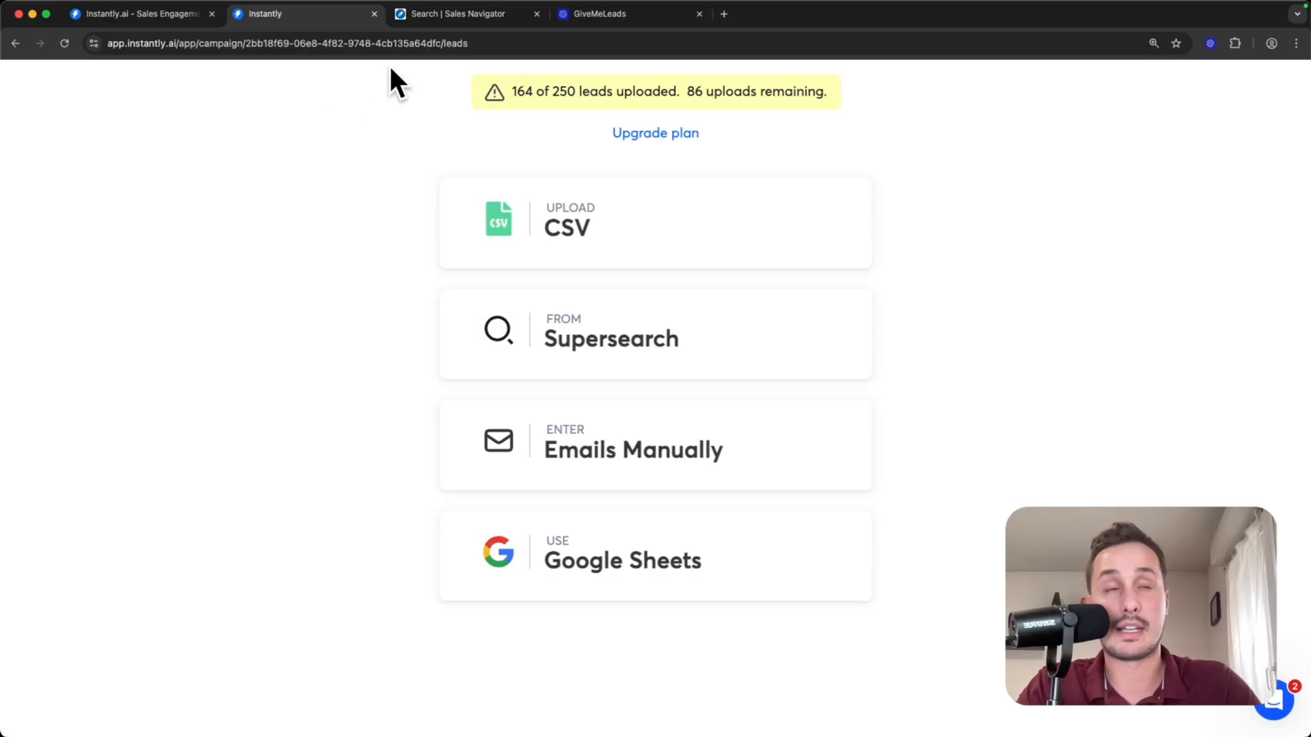
# - Switch to Sales Navigator and filter leads by the current job title "head of marketing", including the quotation marks
pyautogui.click(430, 12)
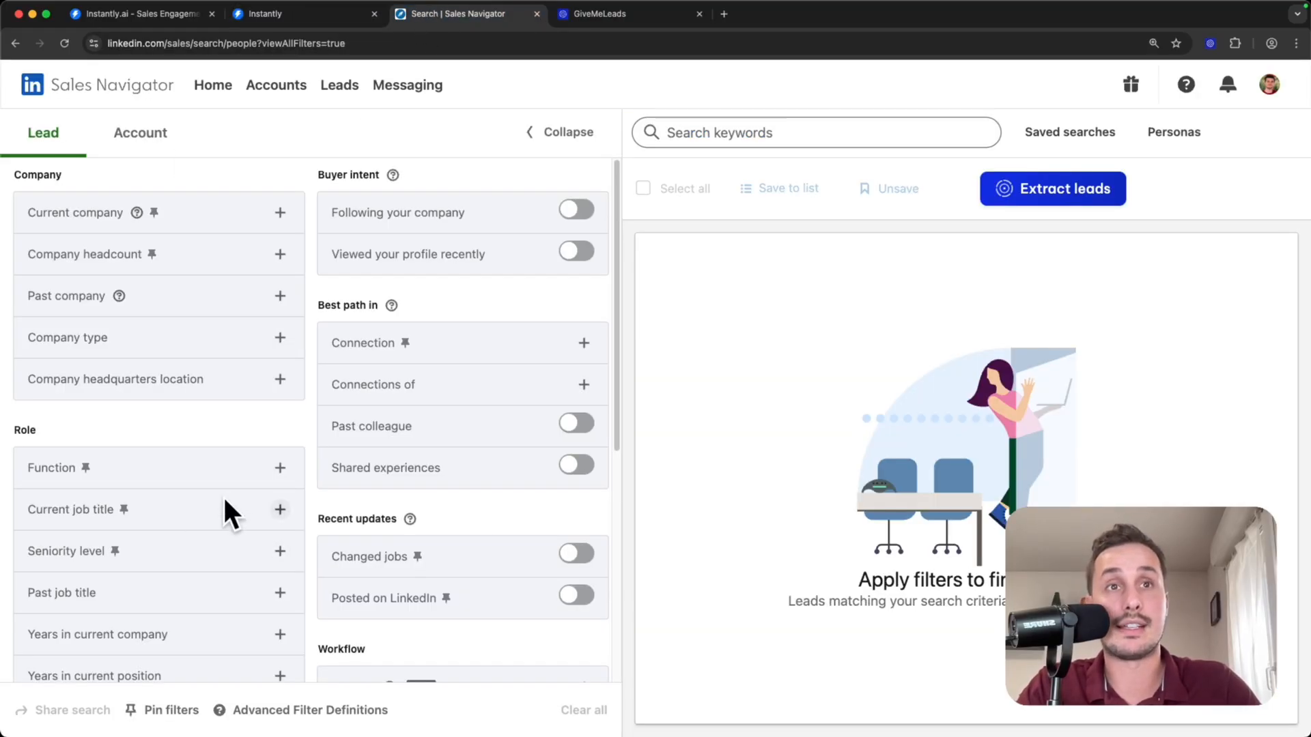
pyautogui.click(280, 509)
pyautogui.write('"head of marketing"')
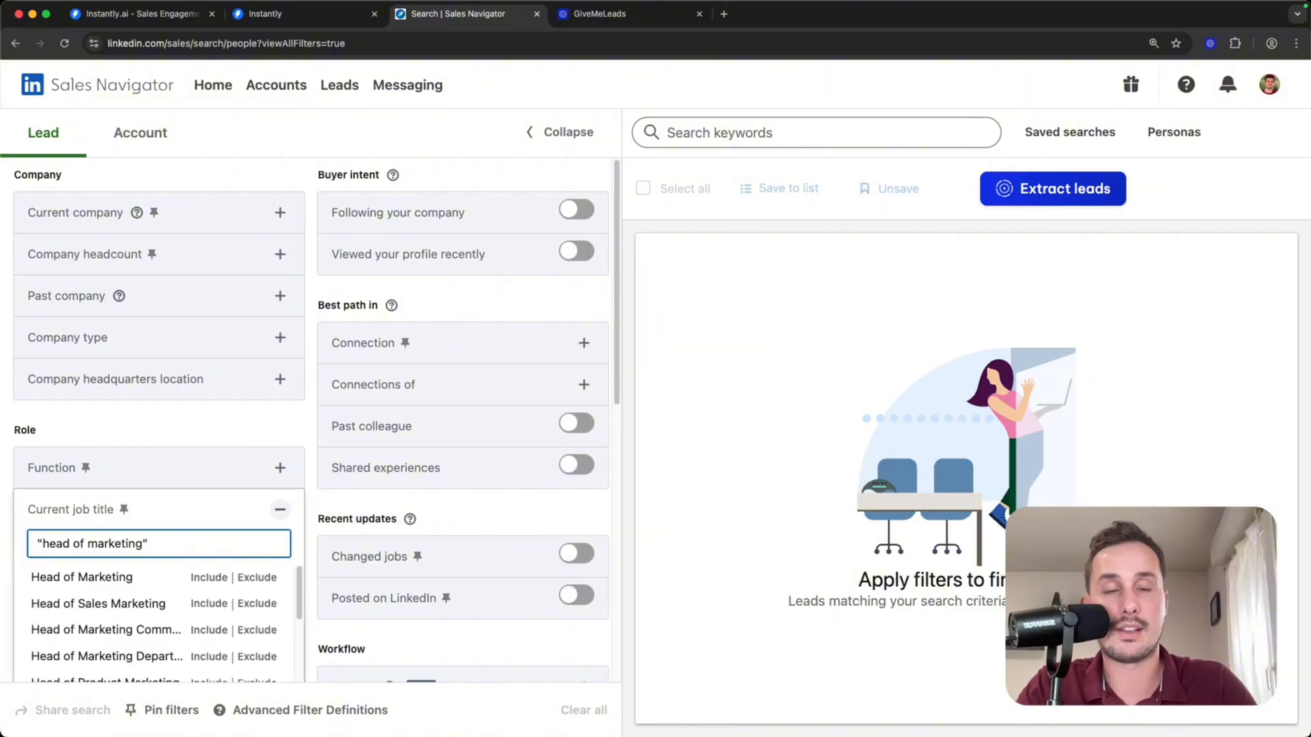
pyautogui.press('Return')
pyautogui.scroll(-5, 264, 481)
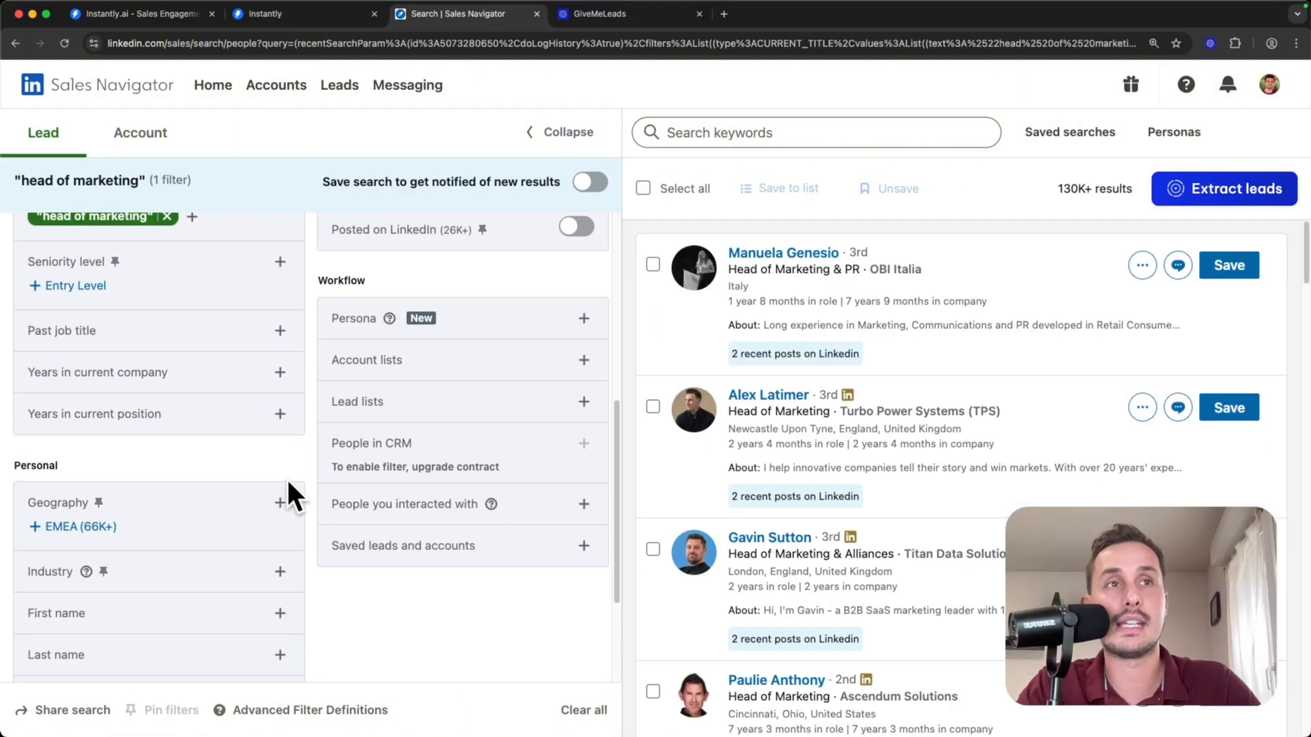
# - Restrict the lead search's geography to include United States
pyautogui.click(281, 498)
pyautogui.write('us')
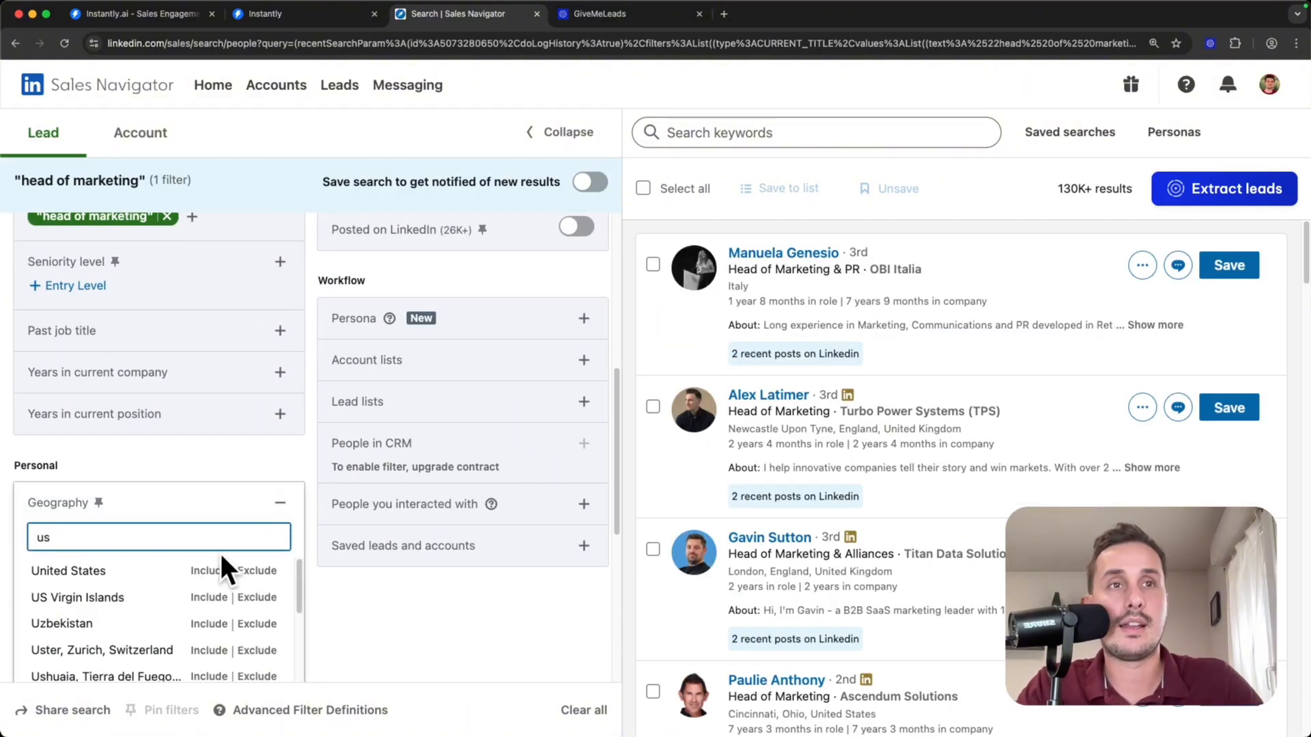
pyautogui.click(213, 573)
pyautogui.scroll(-1, 806, 242)
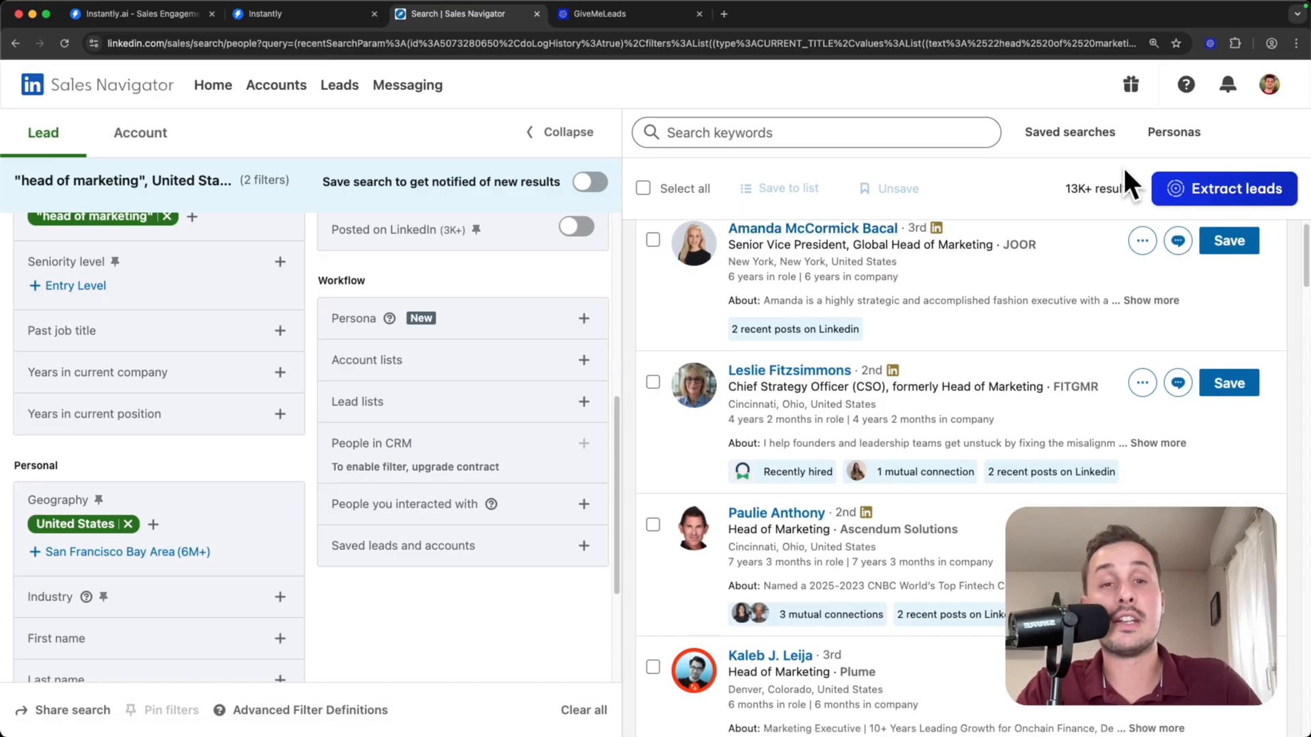
# - Review the filtered lead results and view the GiveMeLeads homepage before returning to the Sales Navigator search
pyautogui.moveTo(1065, 189); pyautogui.dragTo(1112, 189)
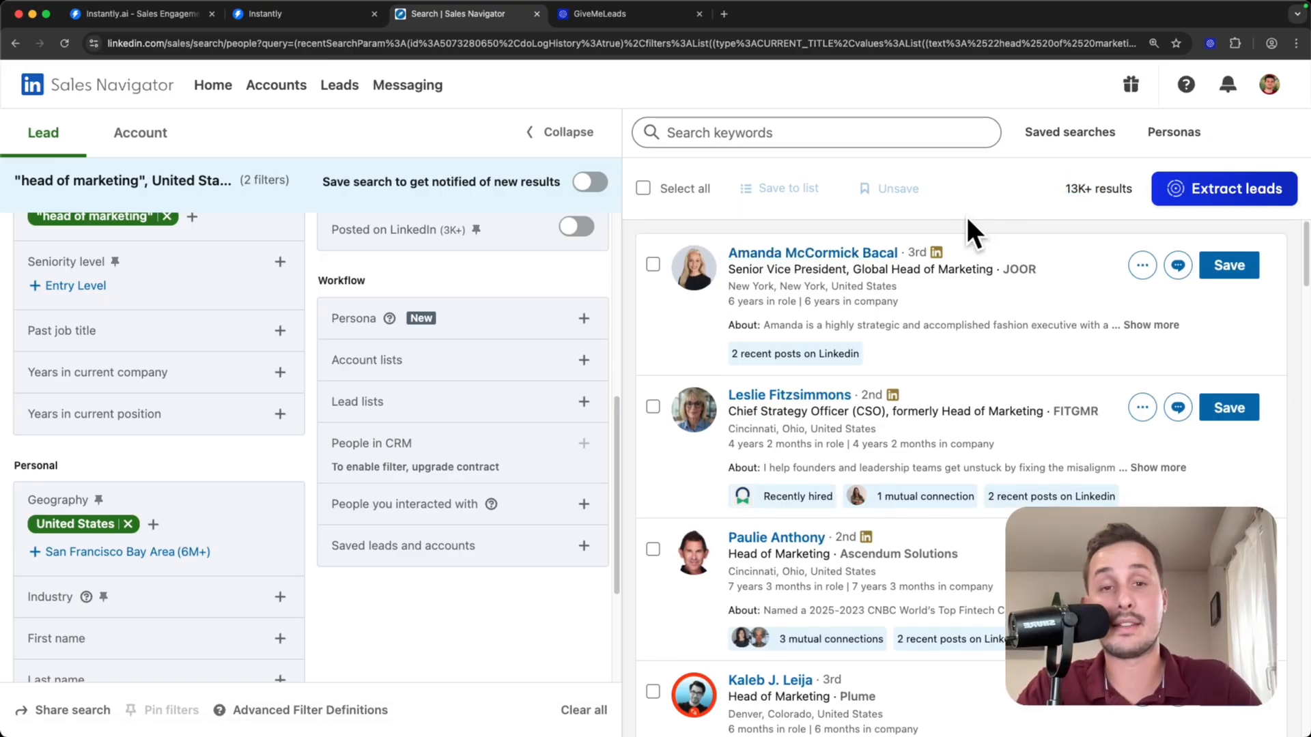
pyautogui.scroll(-2, 906, 281)
pyautogui.scroll(-7, 865, 358)
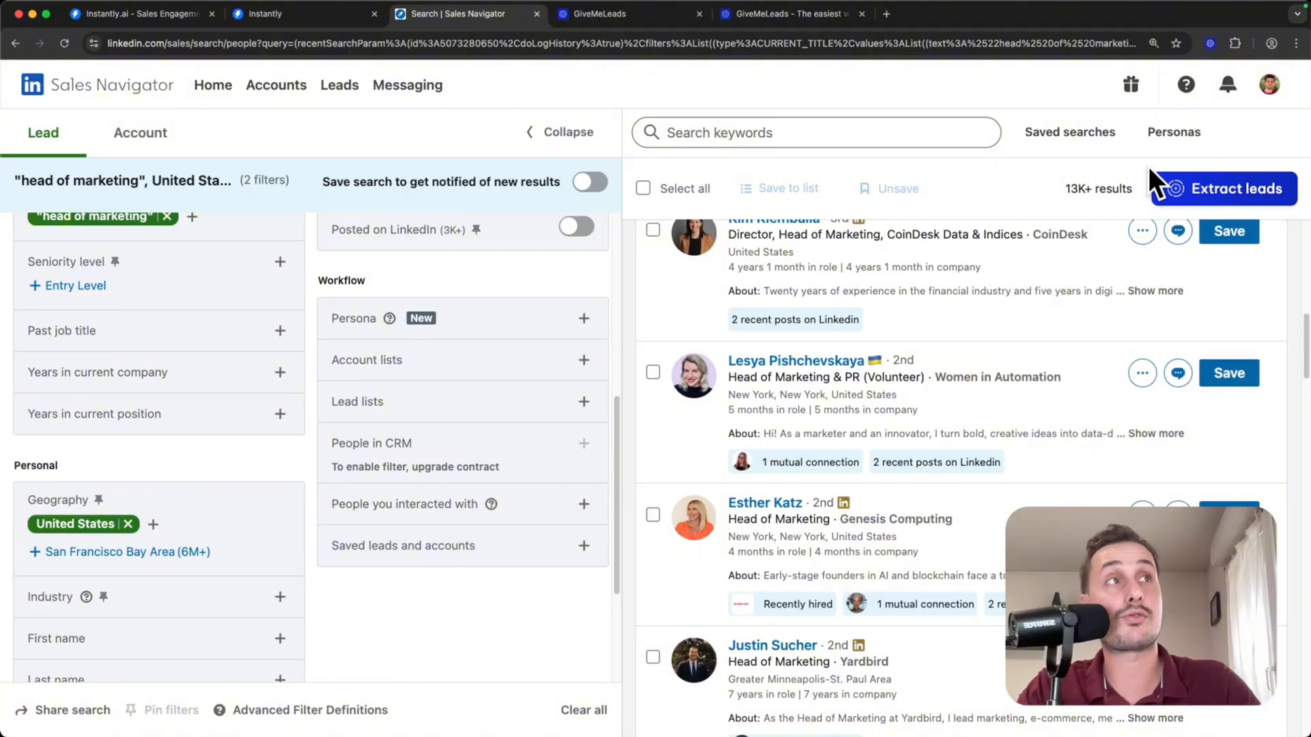
pyautogui.click(777, 16)
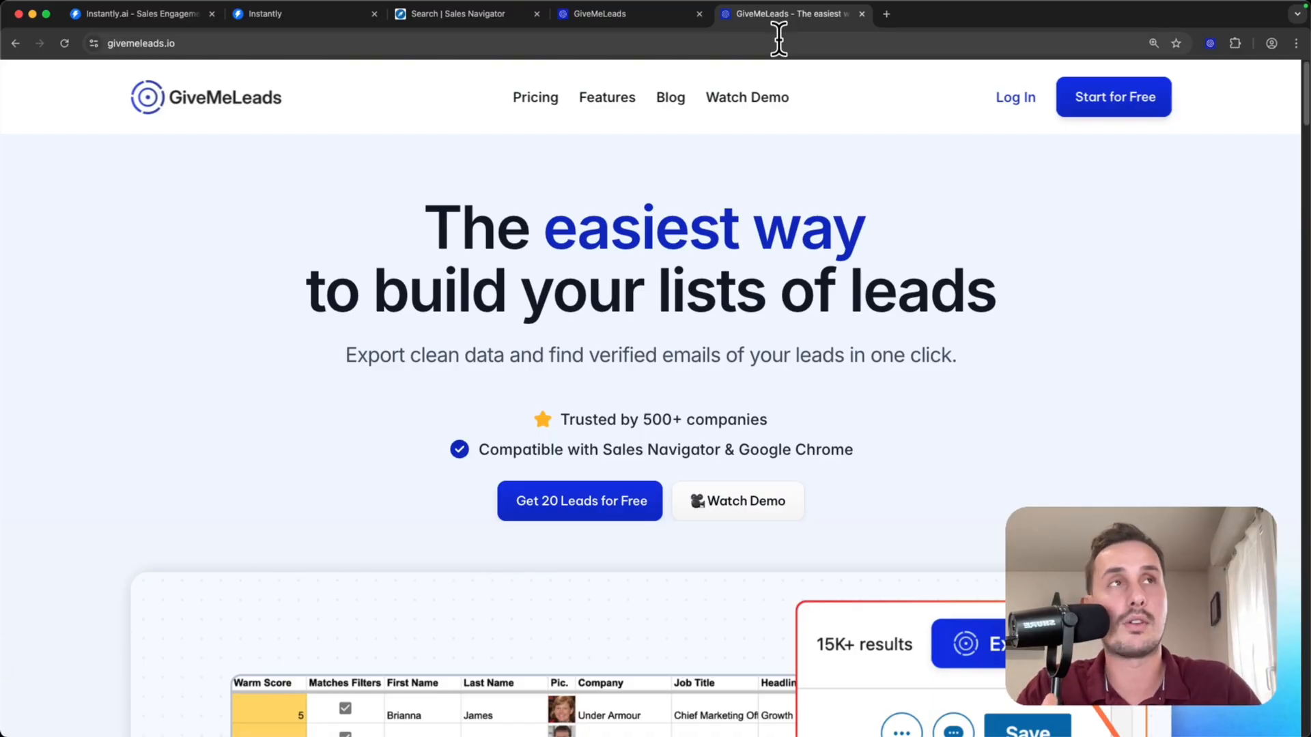
pyautogui.click(451, 14)
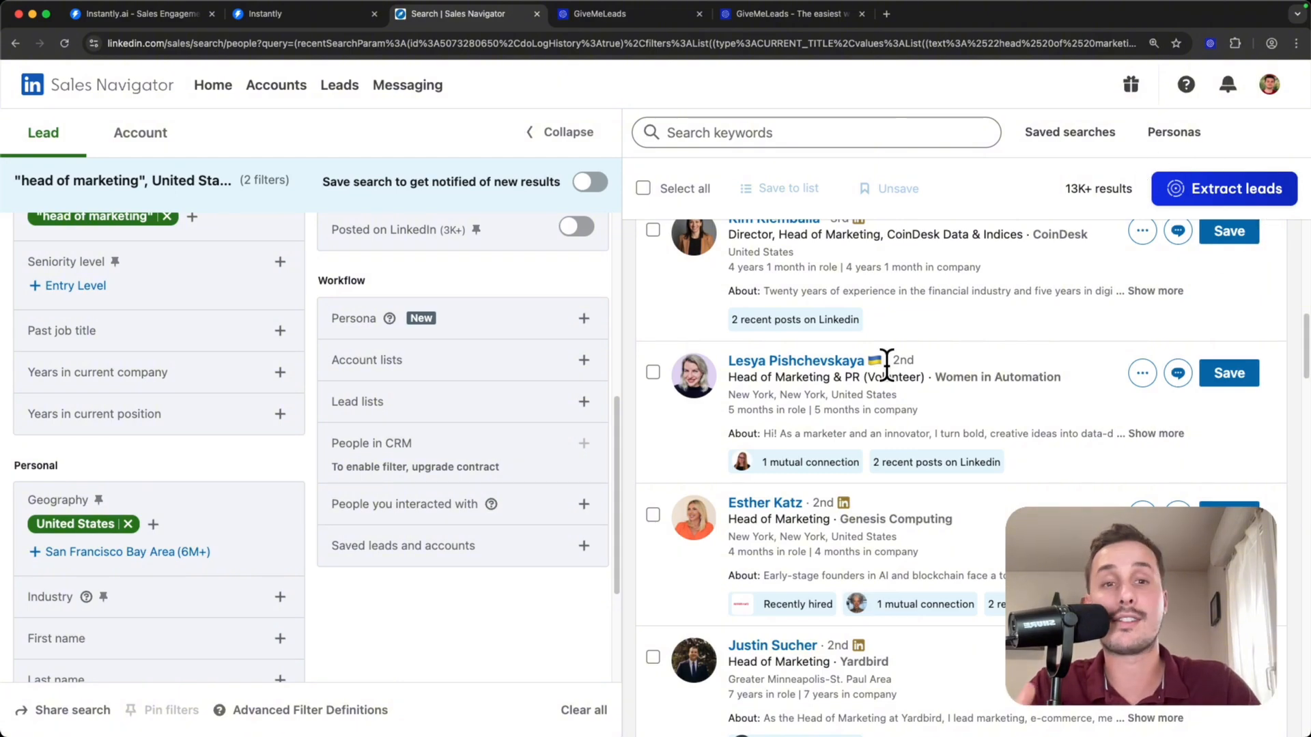
# - Start extracting leads from the search with GiveMeLeads and set the number of leads to export to 50
pyautogui.scroll(5, 892, 362)
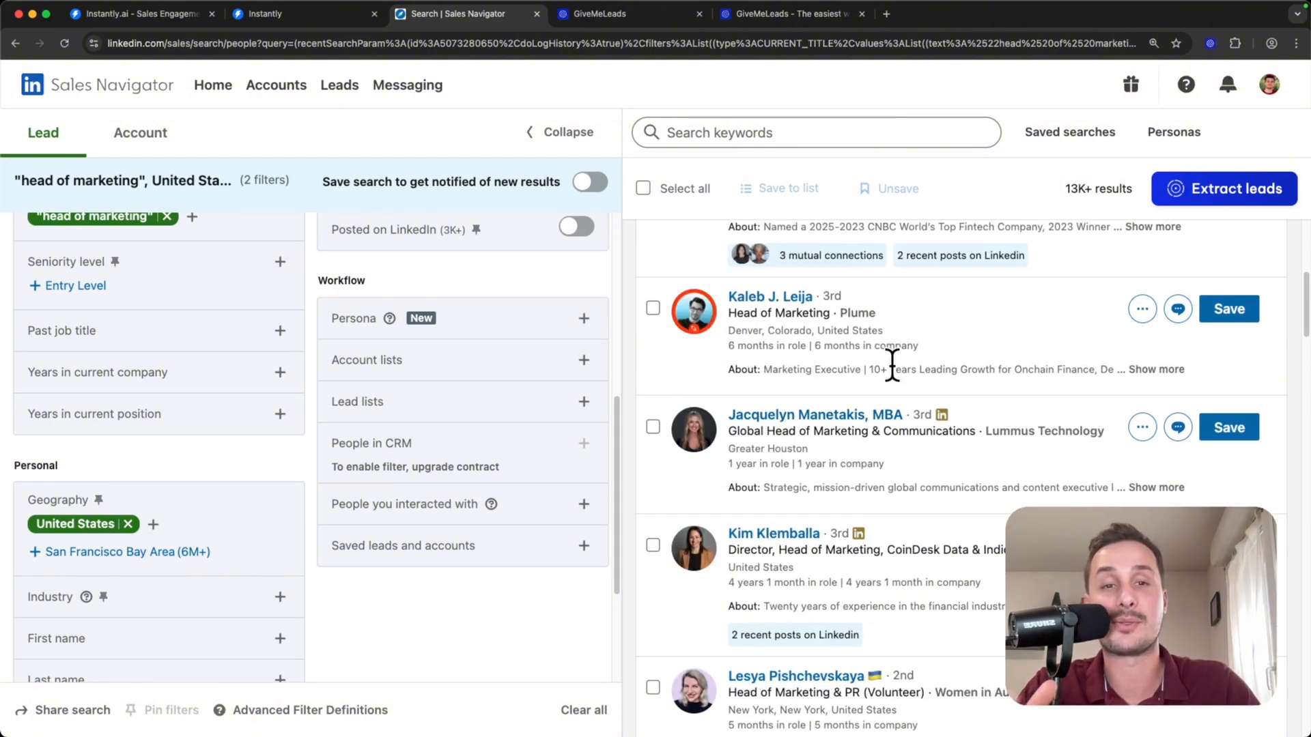
pyautogui.click(1207, 187)
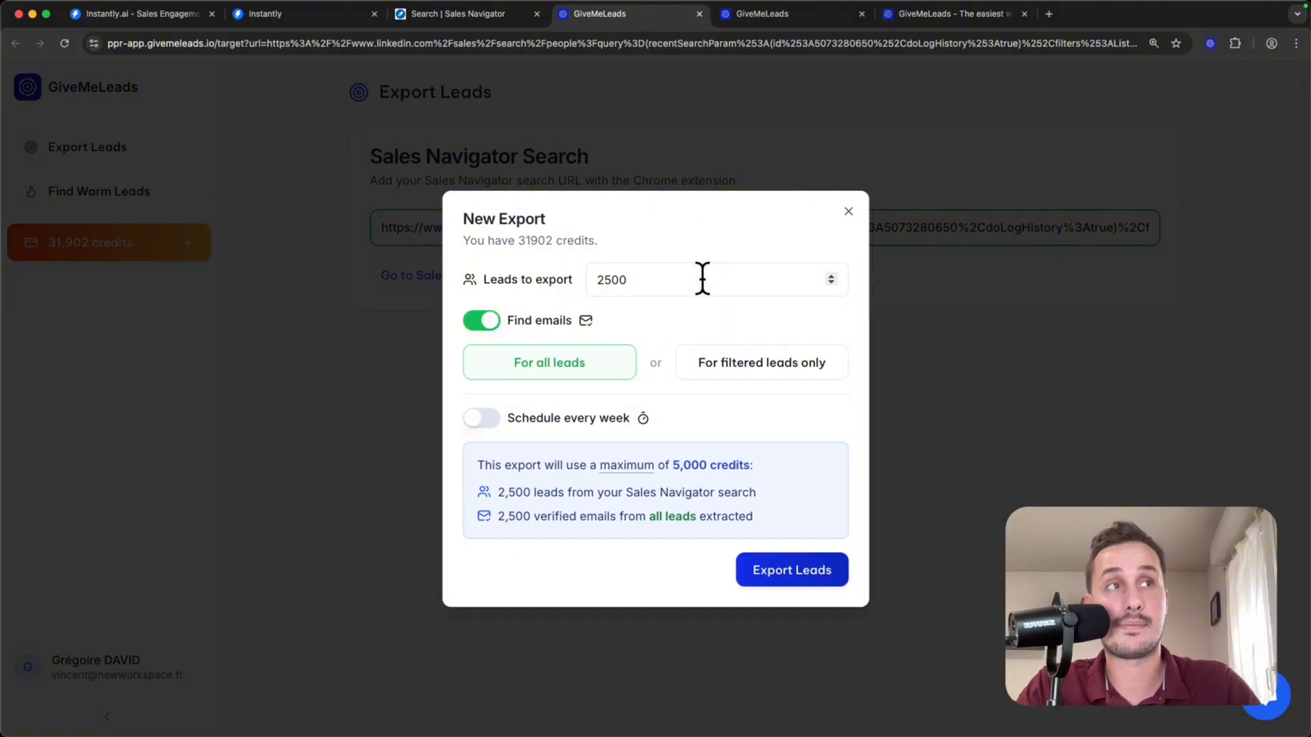
pyautogui.moveTo(702, 278); pyautogui.dragTo(493, 270)
pyautogui.write('50')
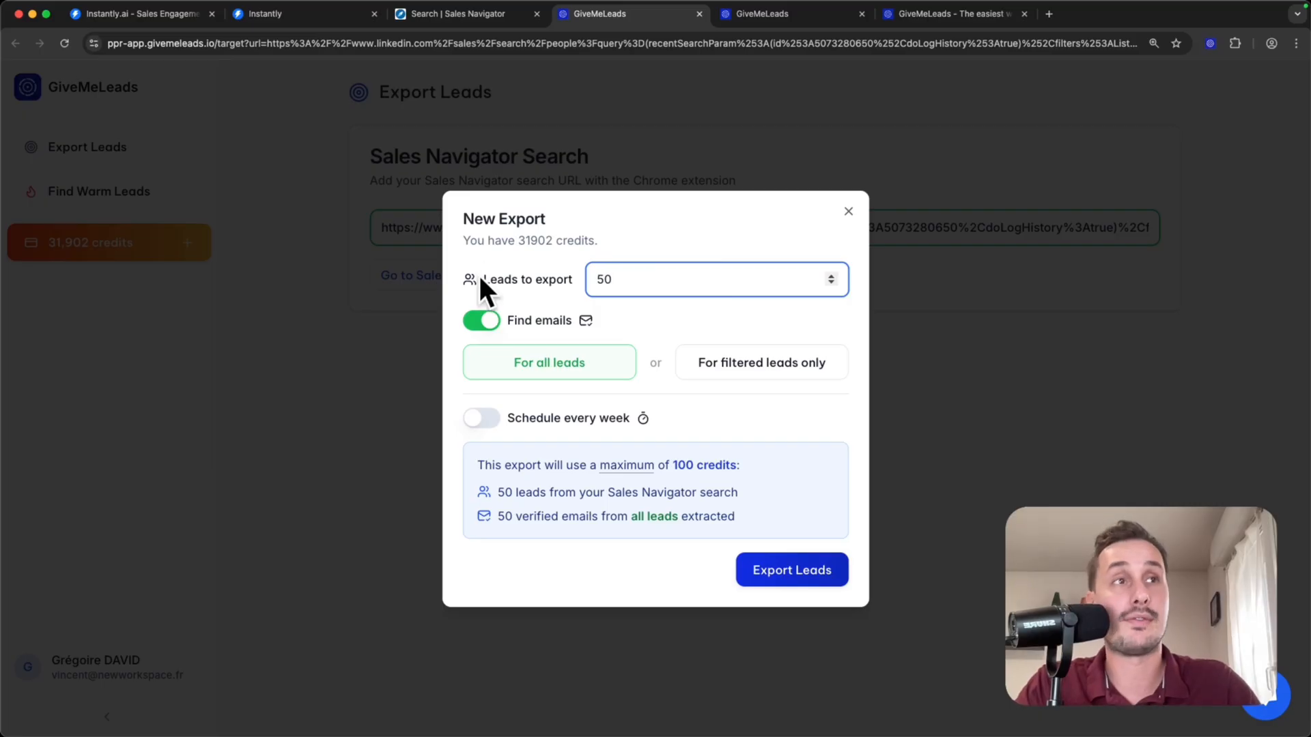
# - Run the export of 50 leads with email finding enabled for all leads
pyautogui.click(684, 237)
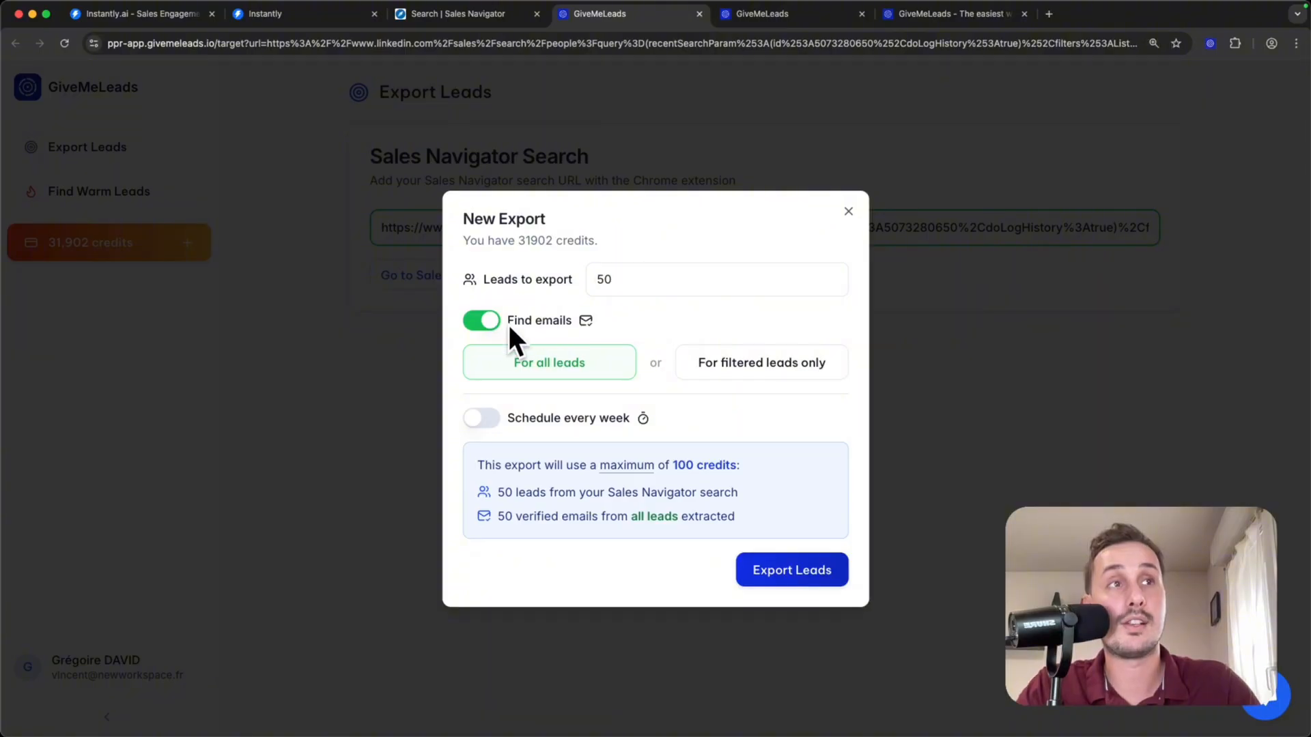
pyautogui.click(792, 575)
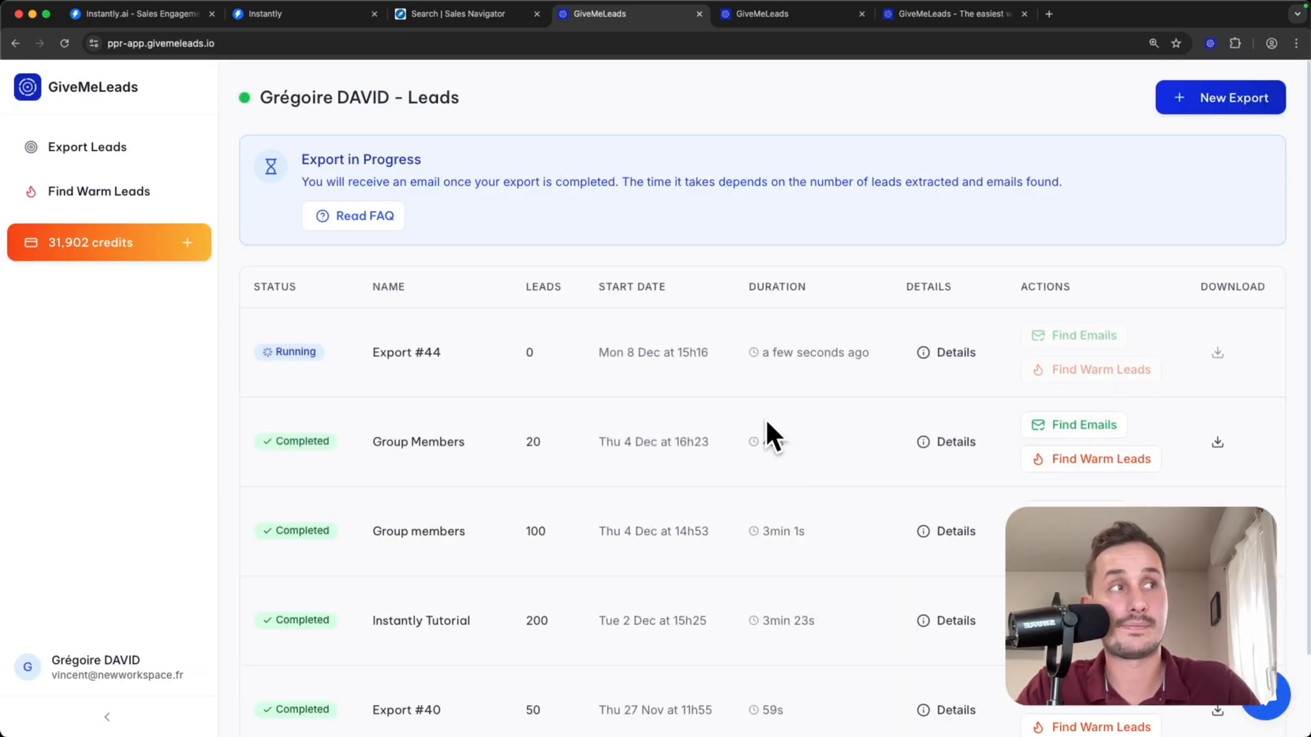
pyautogui.moveTo(779, 222); pyautogui.dragTo(842, 227)
pyautogui.click(842, 228)
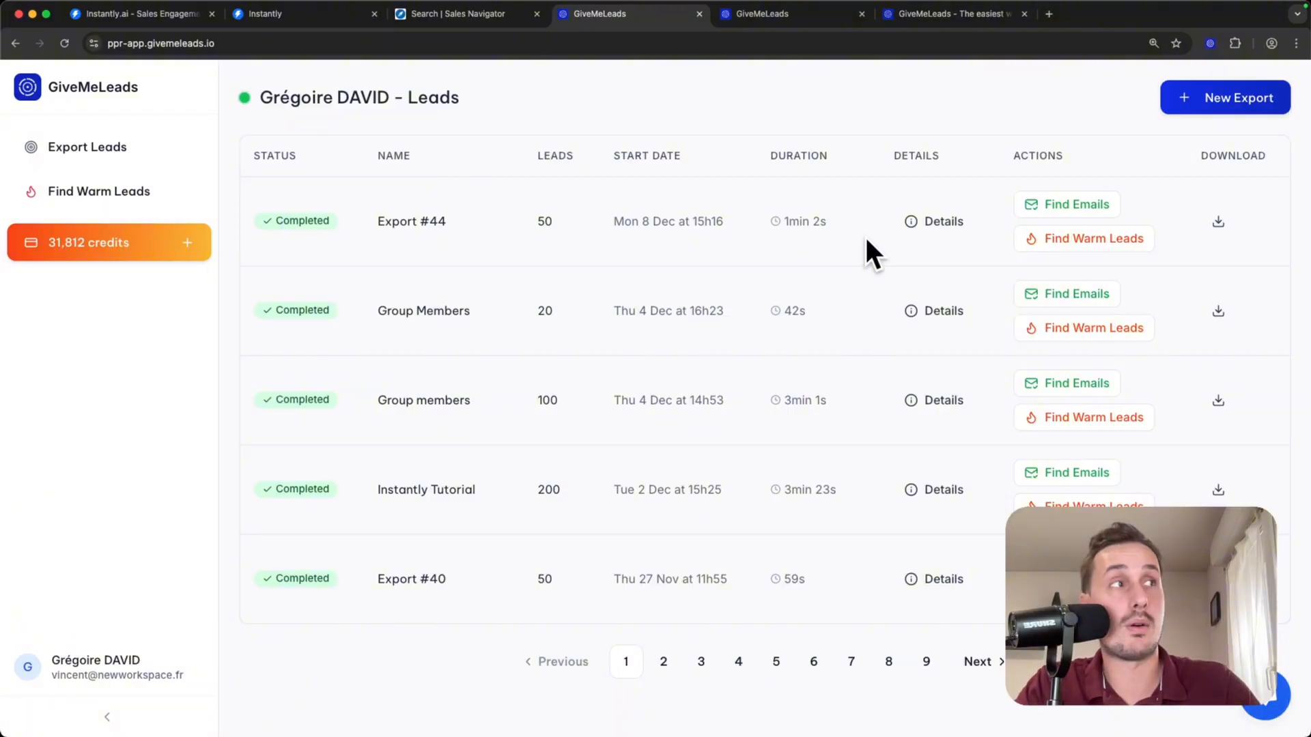
# - Download the newest completed lead export as a CSV file and open it as a spreadsheet
pyautogui.click(1218, 220)
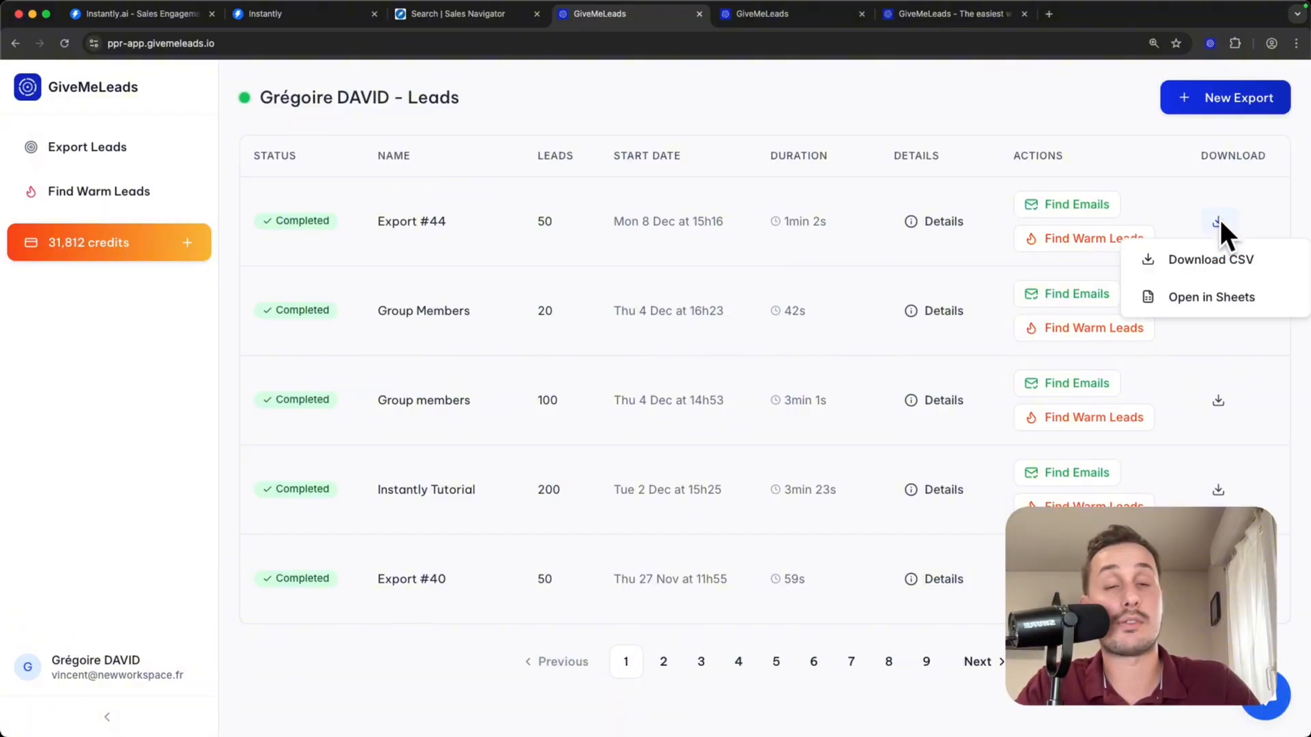
pyautogui.click(1193, 259)
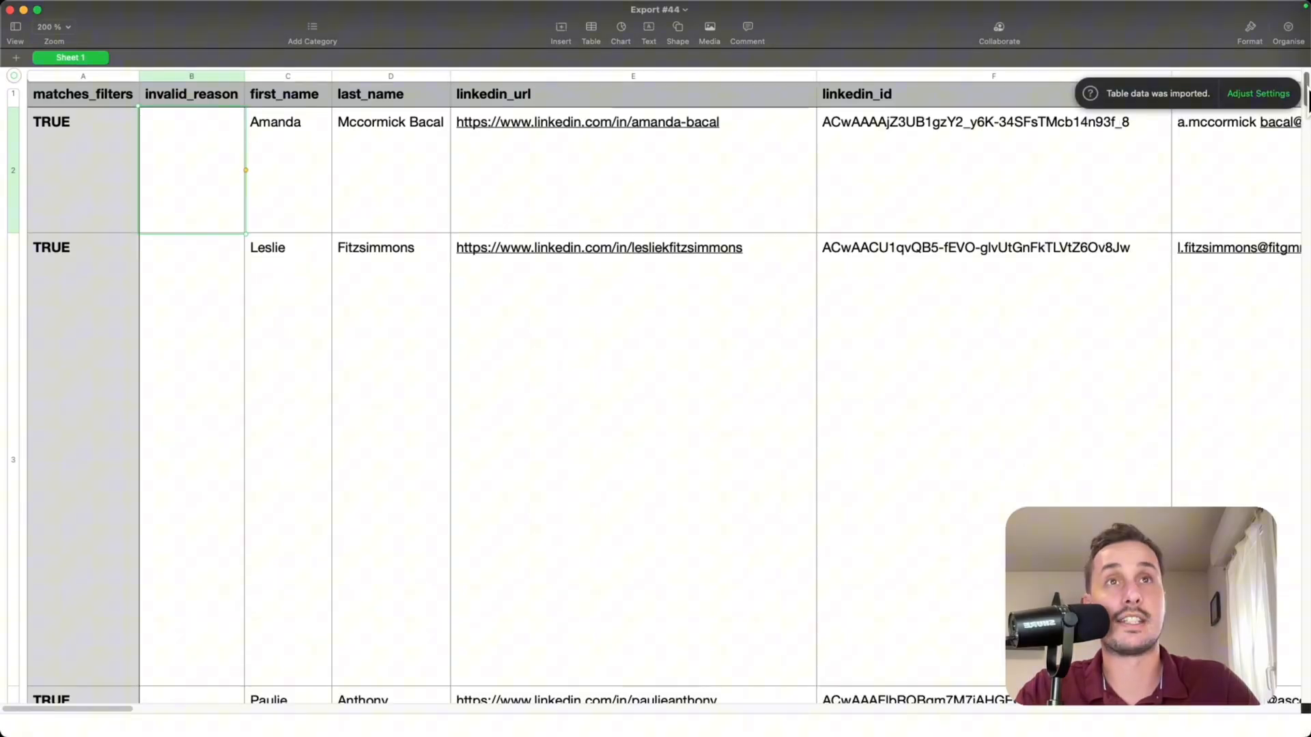
pyautogui.scroll(-10, 1304, 205)
pyautogui.moveTo(1305, 204); pyautogui.dragTo(1304, 89)
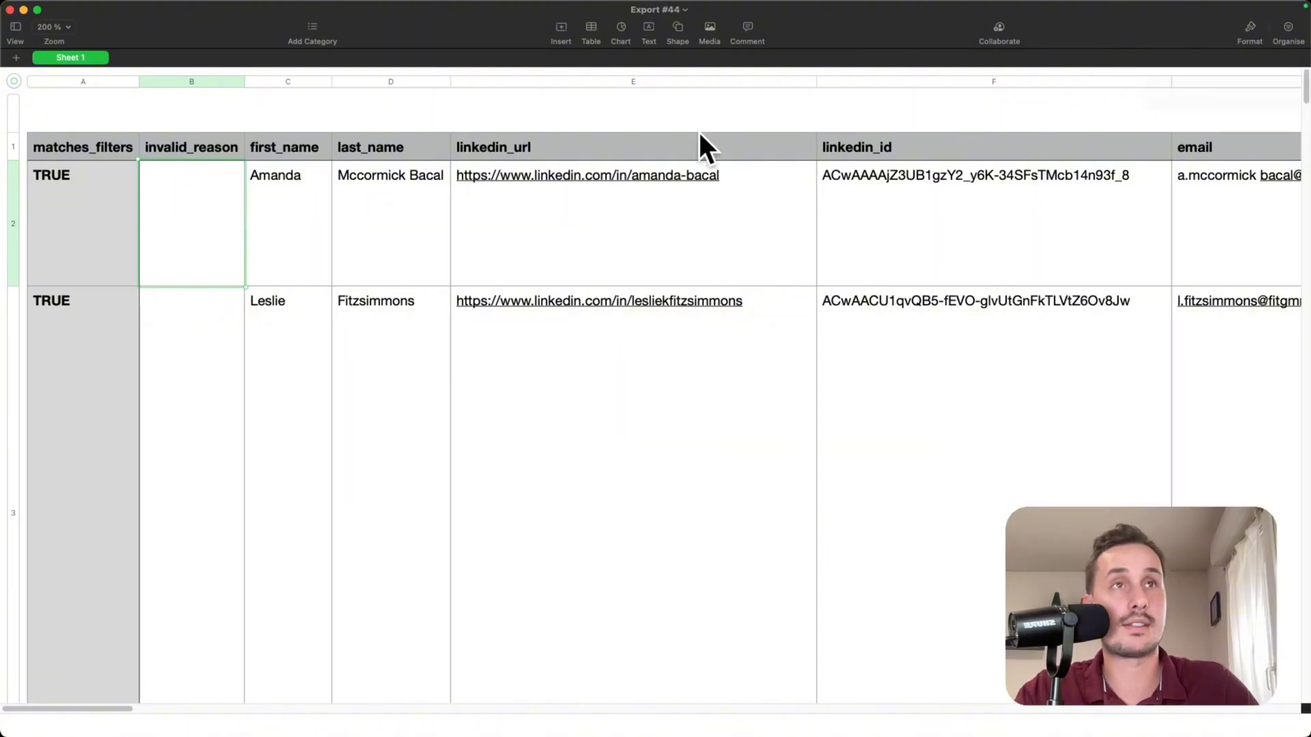
# - Examine the exported lead columns, from names, LinkedIn URLs and email status through job title and company details
pyautogui.scroll(-1, 225, 138)
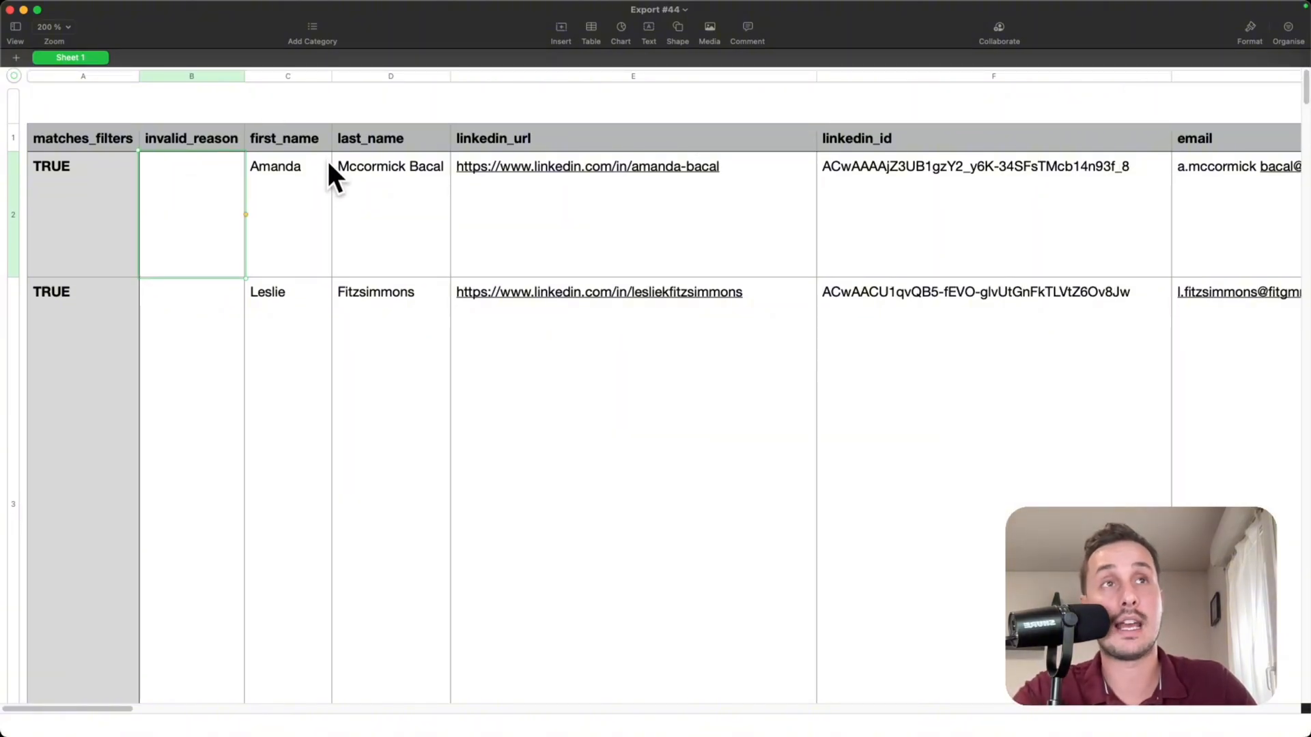
pyautogui.hscroll(2, 320, 149)
pyautogui.scroll(1, 319, 149)
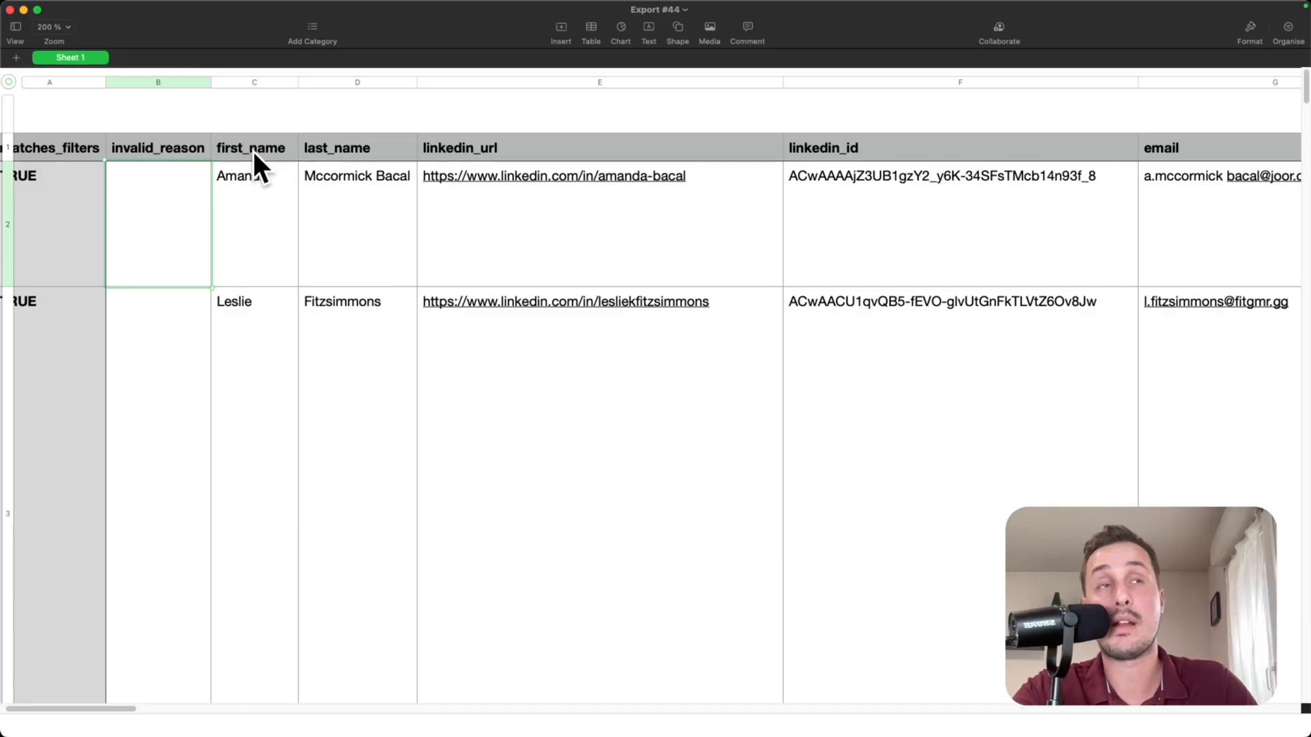
pyautogui.hscroll(5, 253, 151)
pyautogui.hscroll(20, 312, 164)
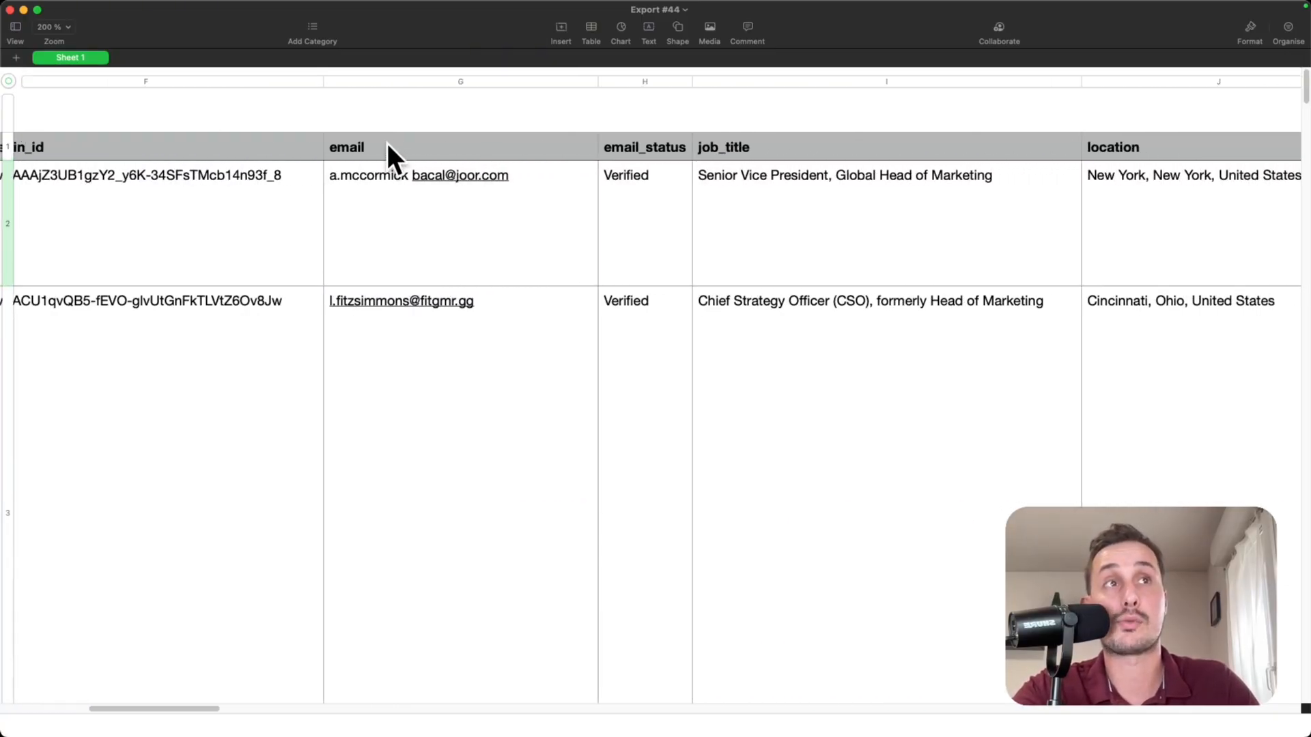
pyautogui.hscroll(3, 369, 140)
pyautogui.hscroll(16, 353, 171)
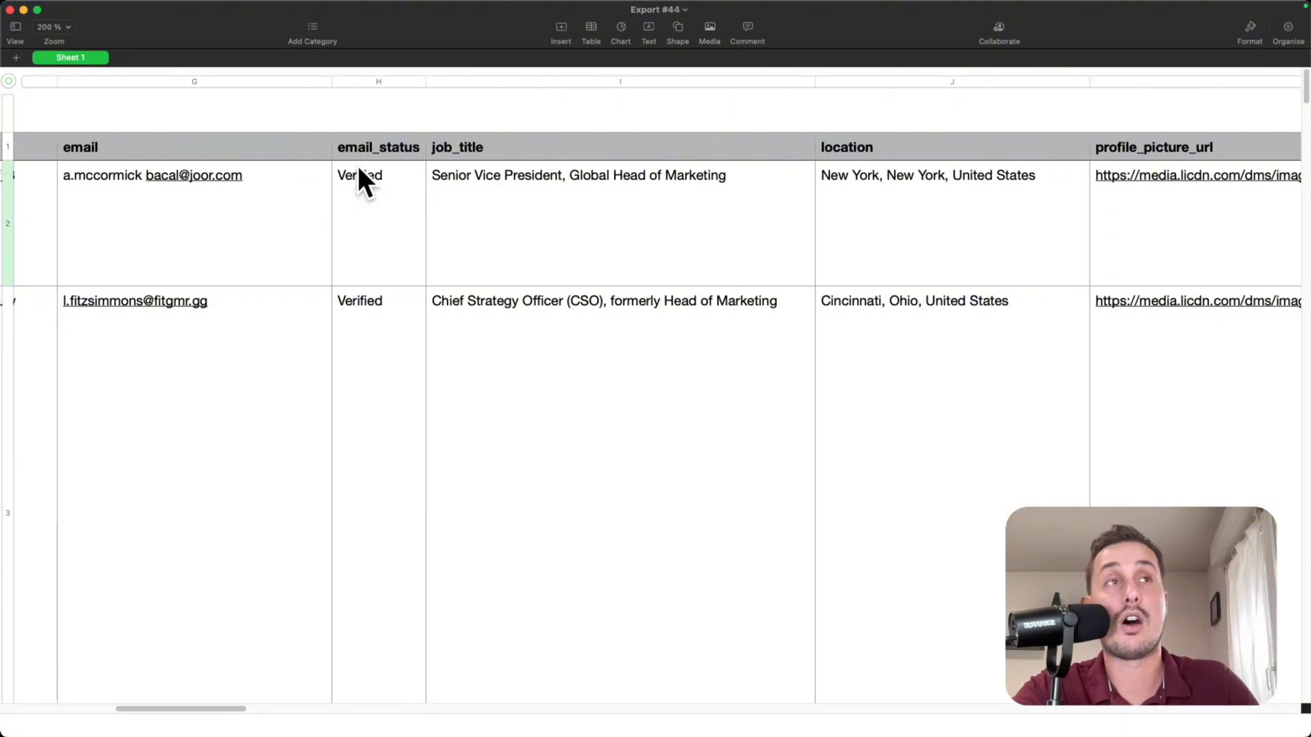
pyautogui.hscroll(20, 267, 152)
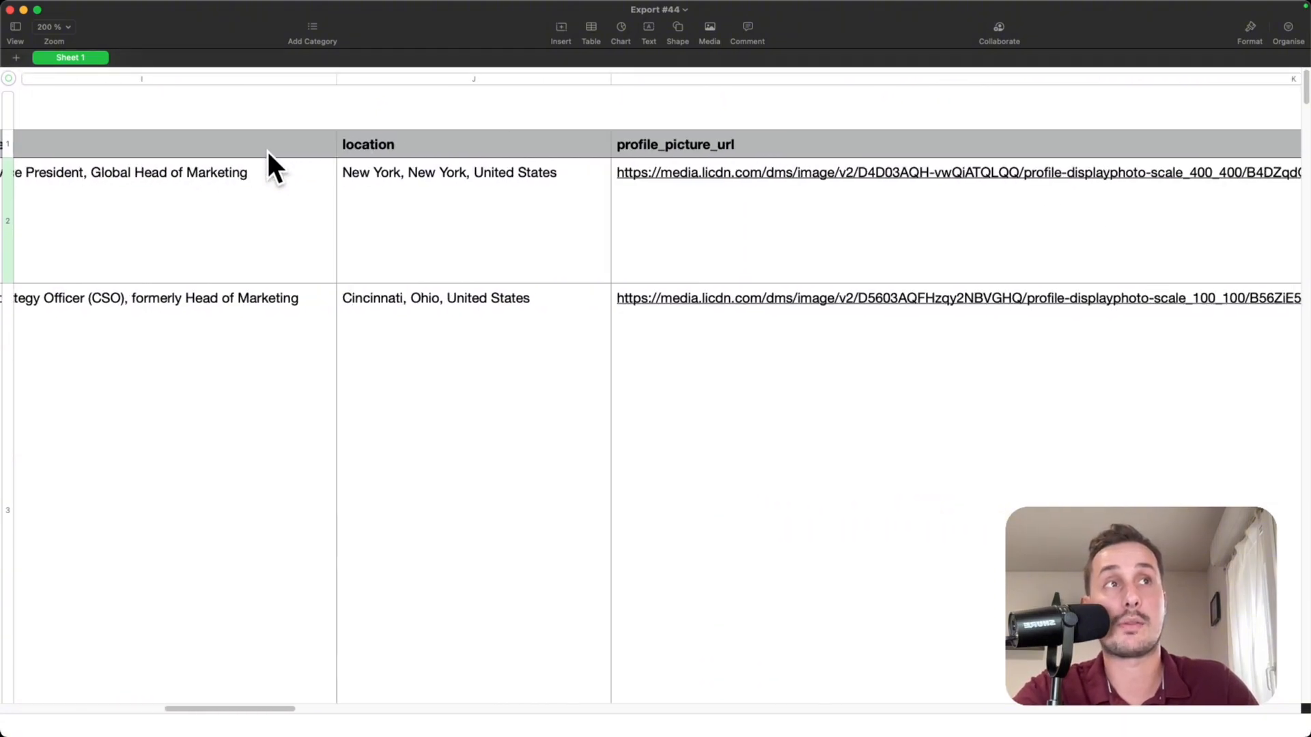
pyautogui.hscroll(20, 268, 151)
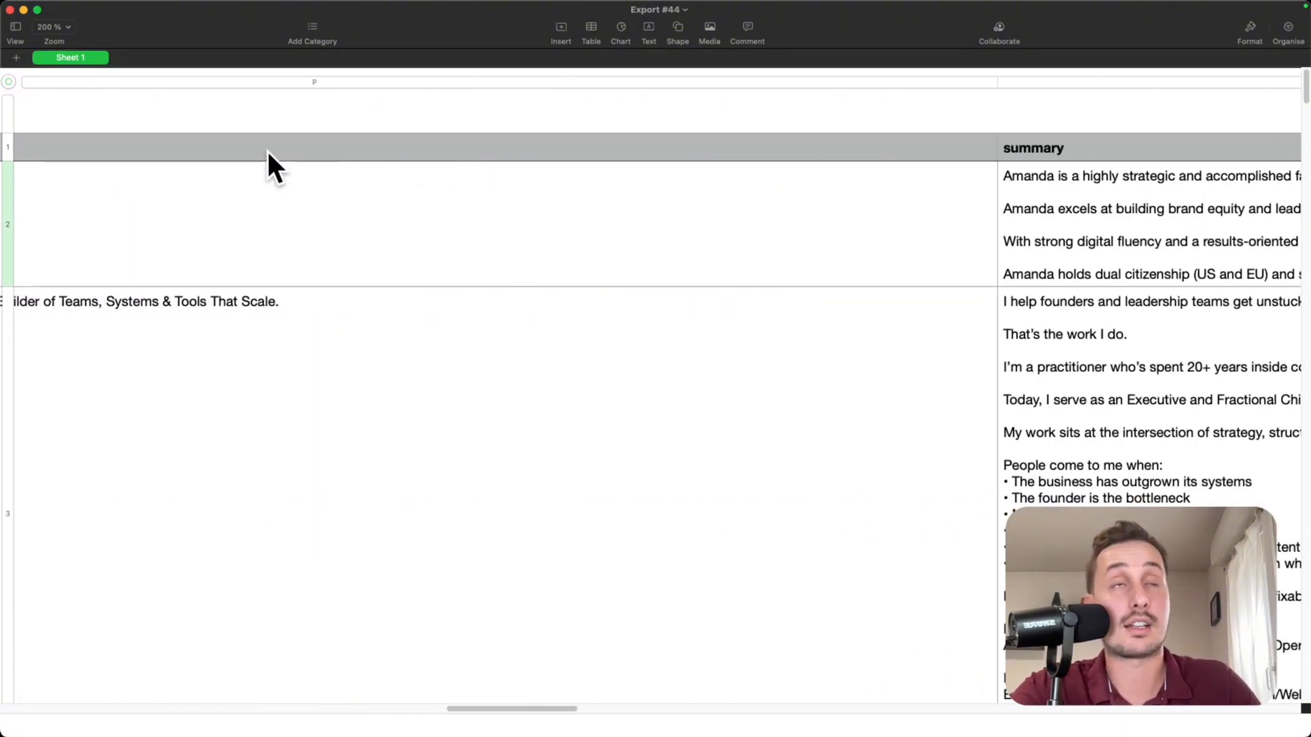
pyautogui.hscroll(20, 267, 160)
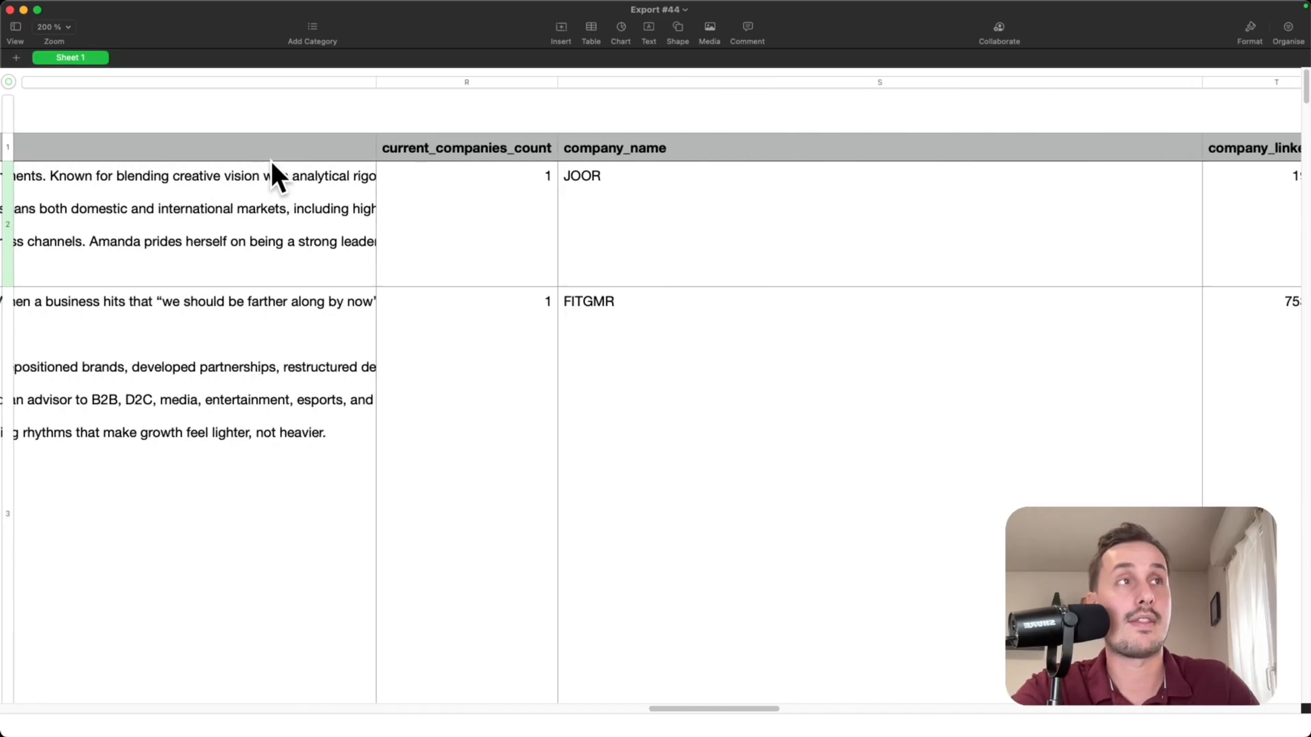
pyautogui.hscroll(16, 694, 199)
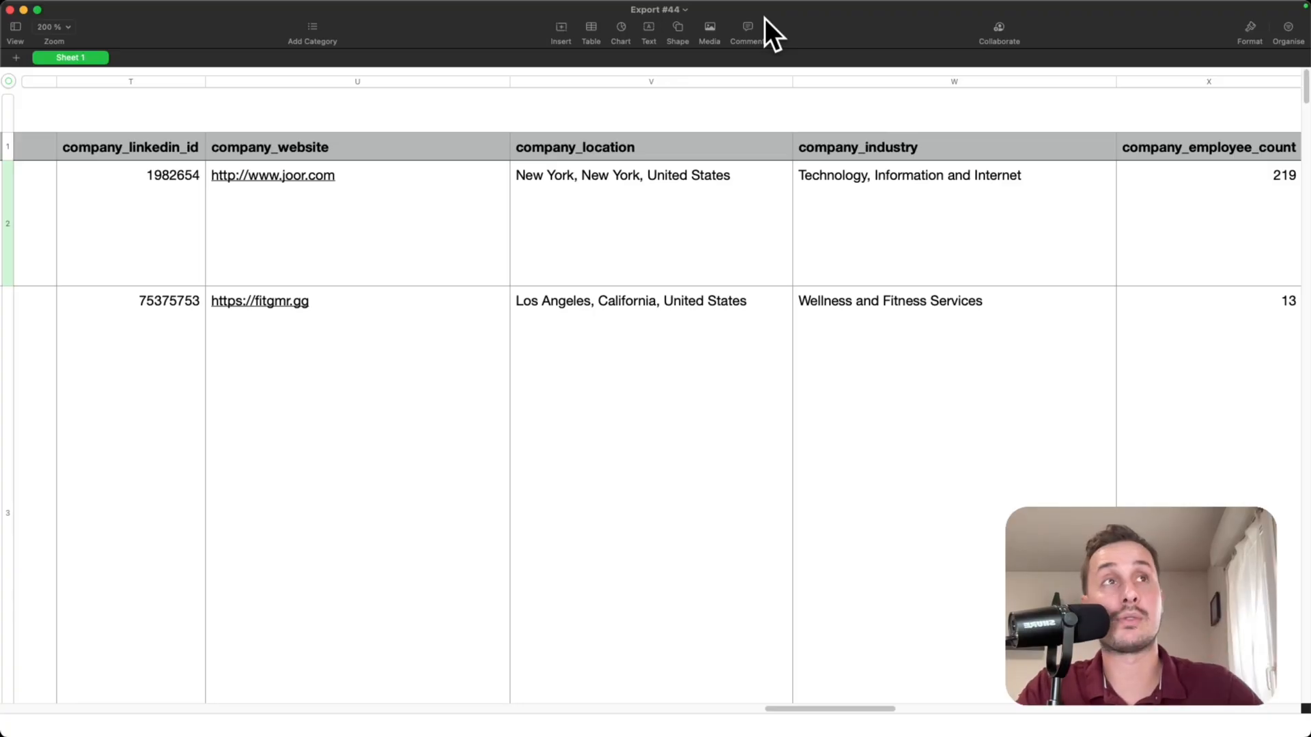
# - Switch to Instantly and load Head of marketing - US.csv as the campaign's lead file
pyautogui.press('super+Tab')
pyautogui.click(310, 15)
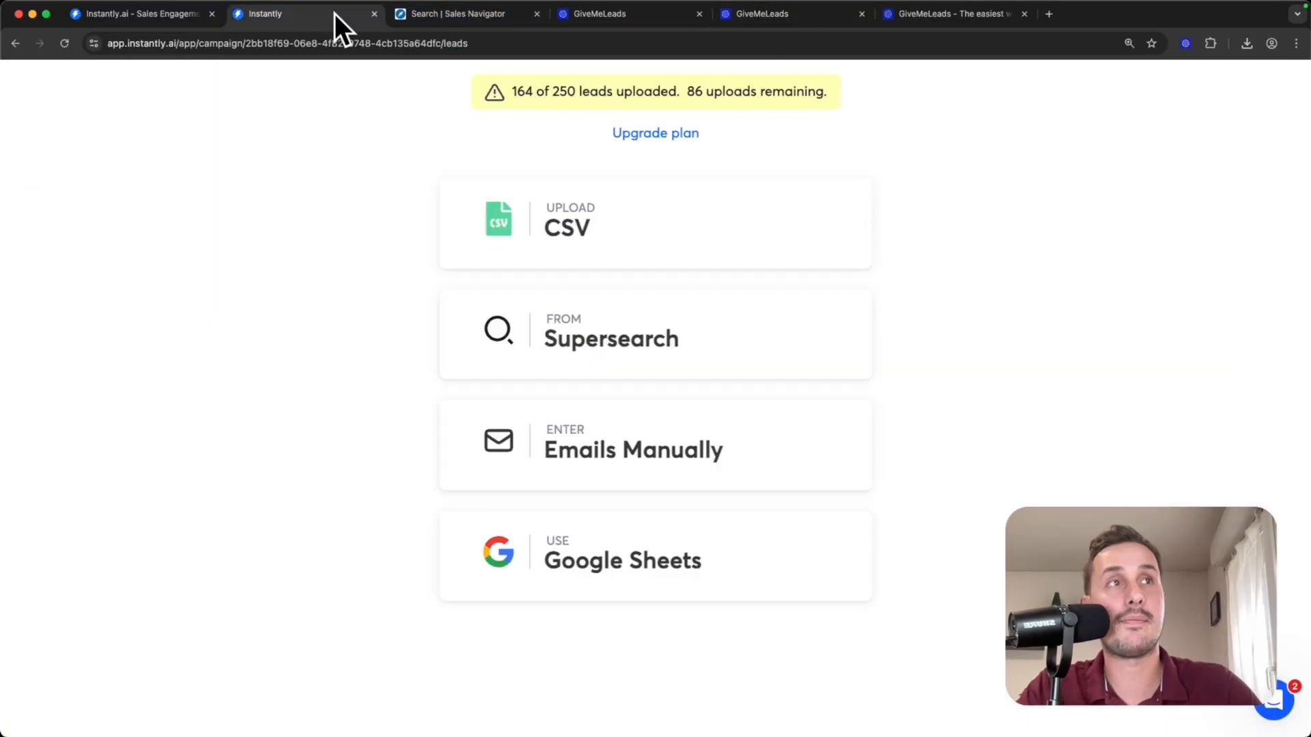
pyautogui.click(581, 235)
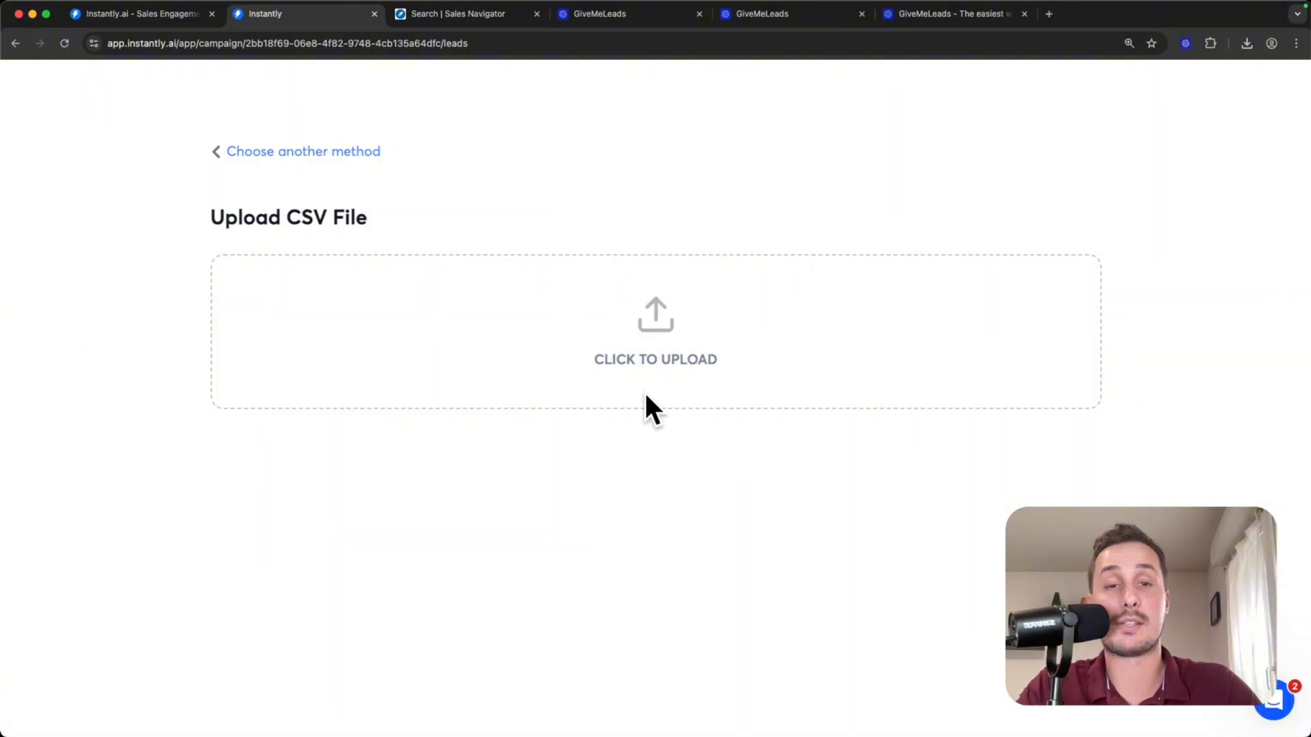
pyautogui.click(666, 352)
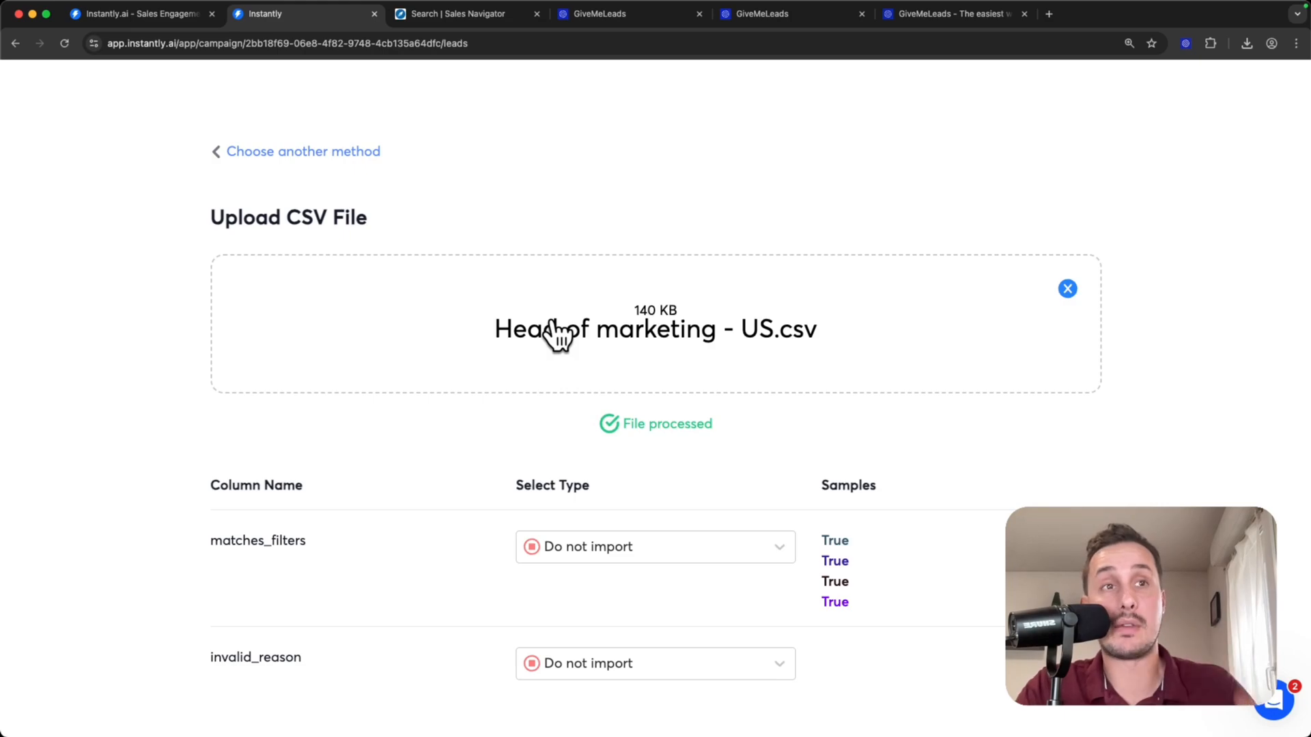
# - Review how the CSV columns are matched to lead fields, checking the type options for first_name and email
pyautogui.scroll(-2, 273, 471)
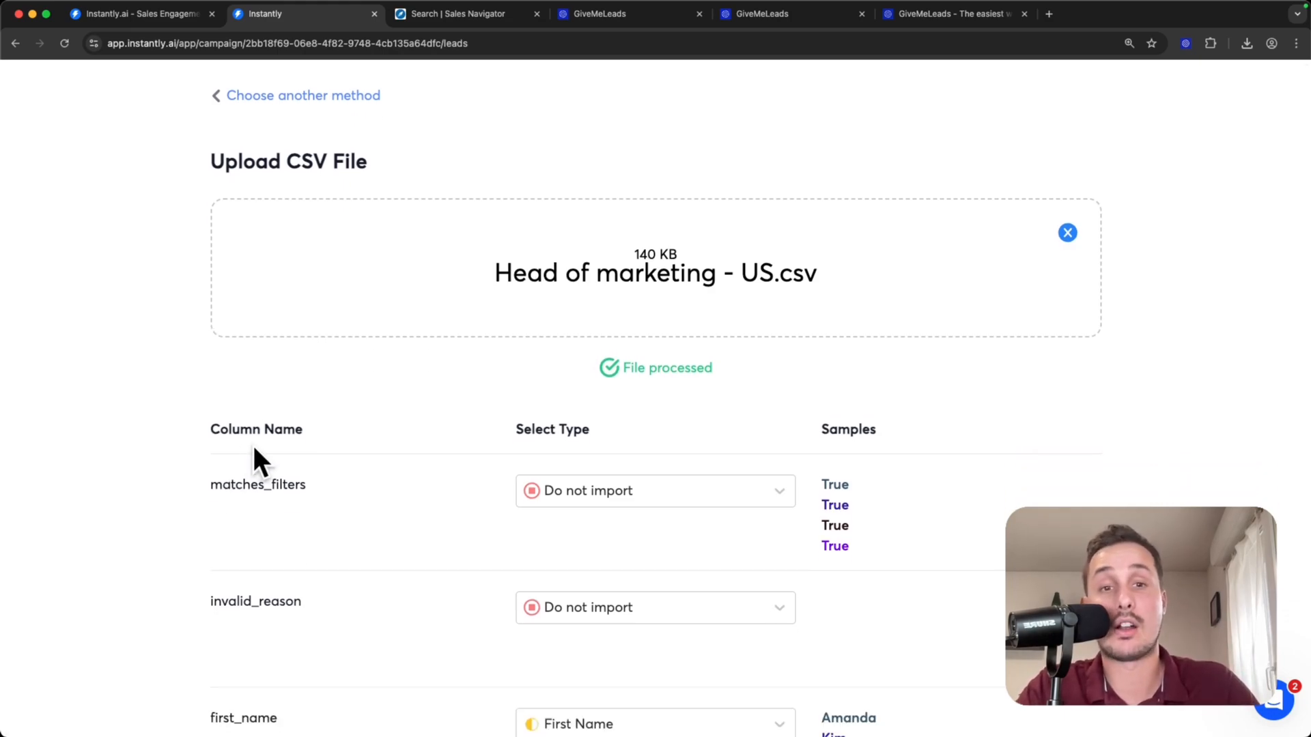
pyautogui.scroll(-3, 258, 442)
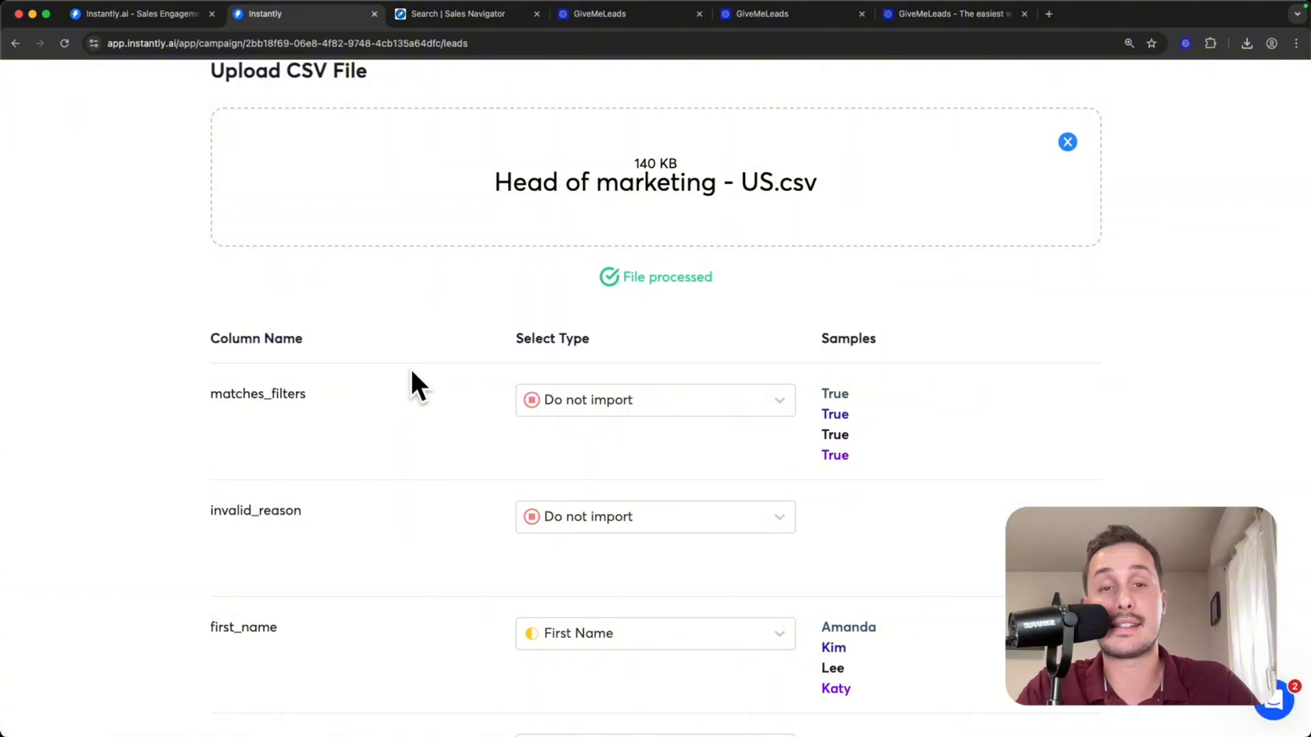
pyautogui.scroll(-2, 540, 355)
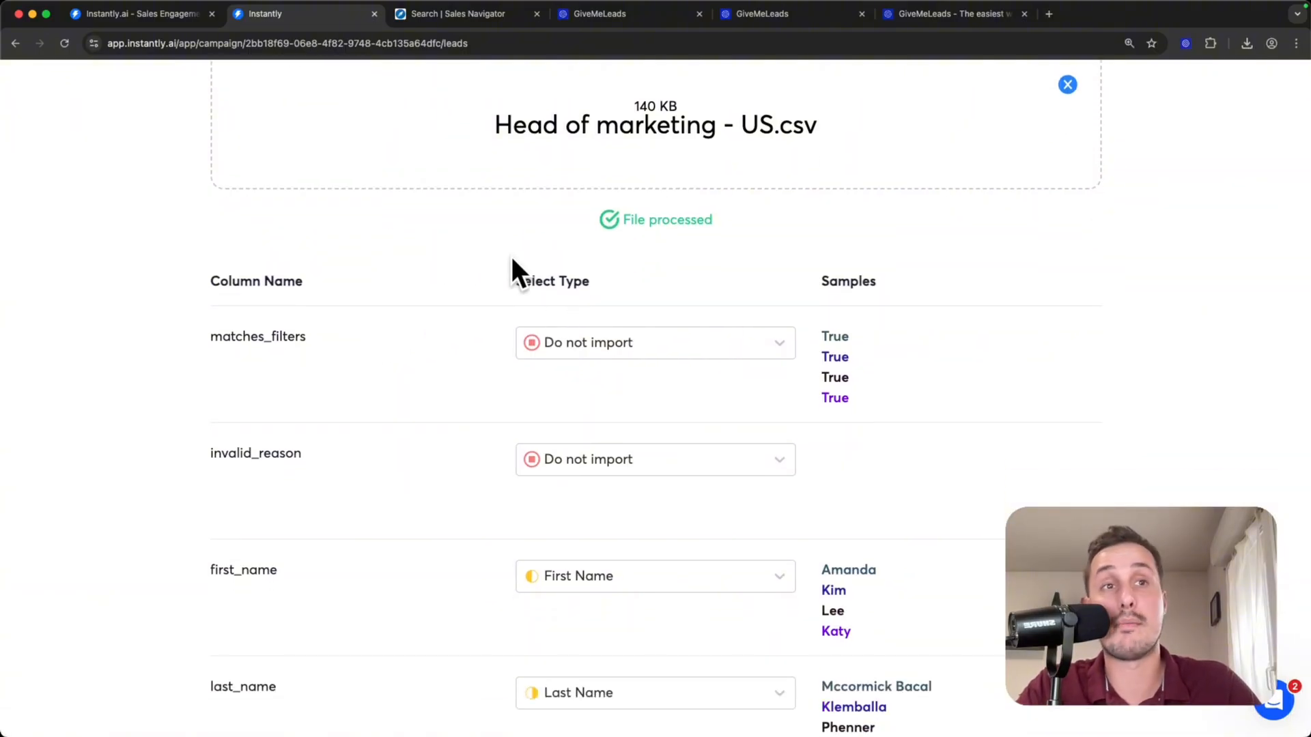
pyautogui.scroll(-5, 565, 307)
pyautogui.moveTo(205, 286); pyautogui.dragTo(420, 285)
pyautogui.click(256, 290)
pyautogui.click(655, 293)
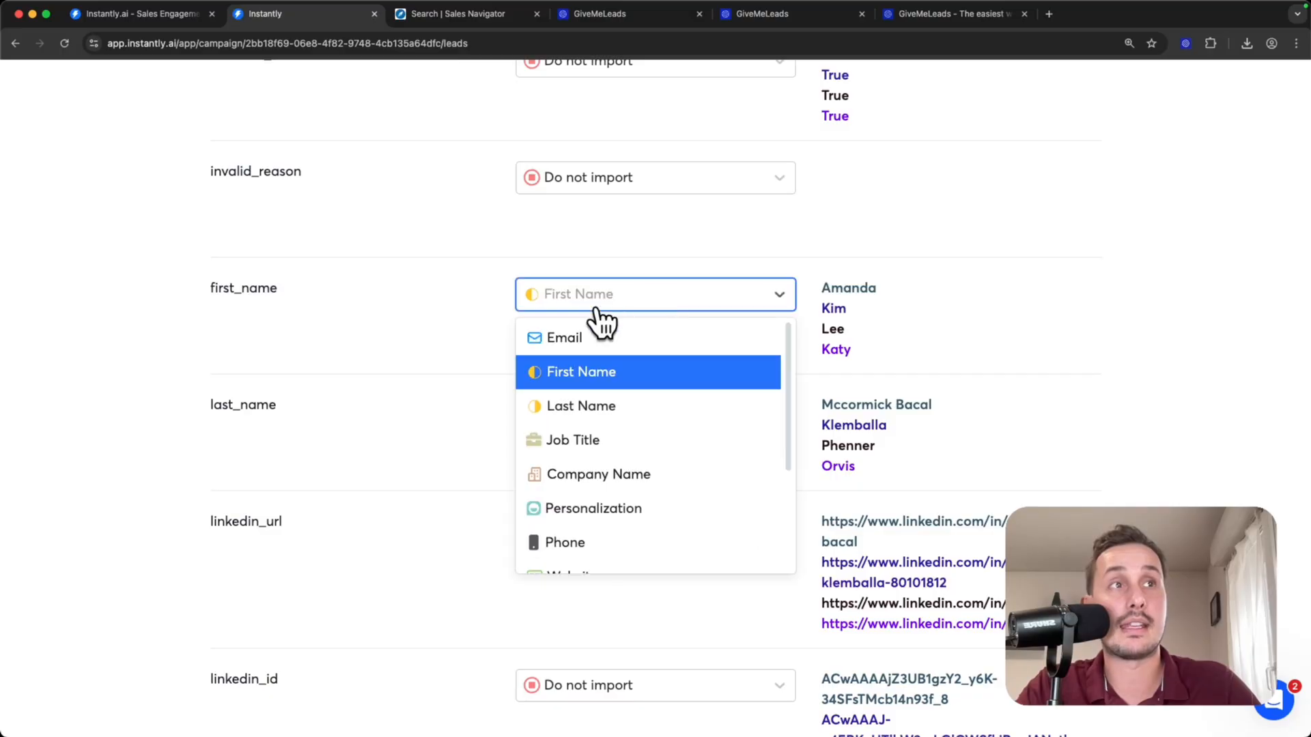
pyautogui.click(437, 321)
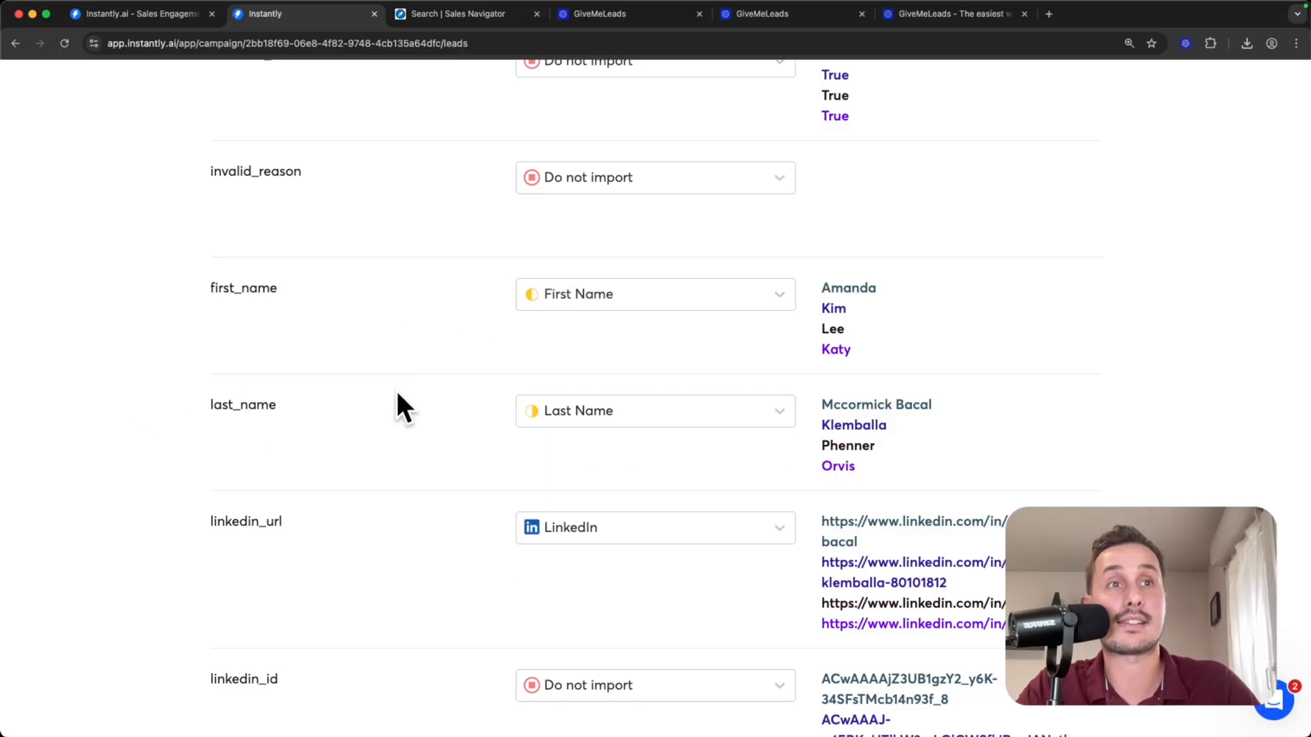
pyautogui.scroll(-2, 521, 424)
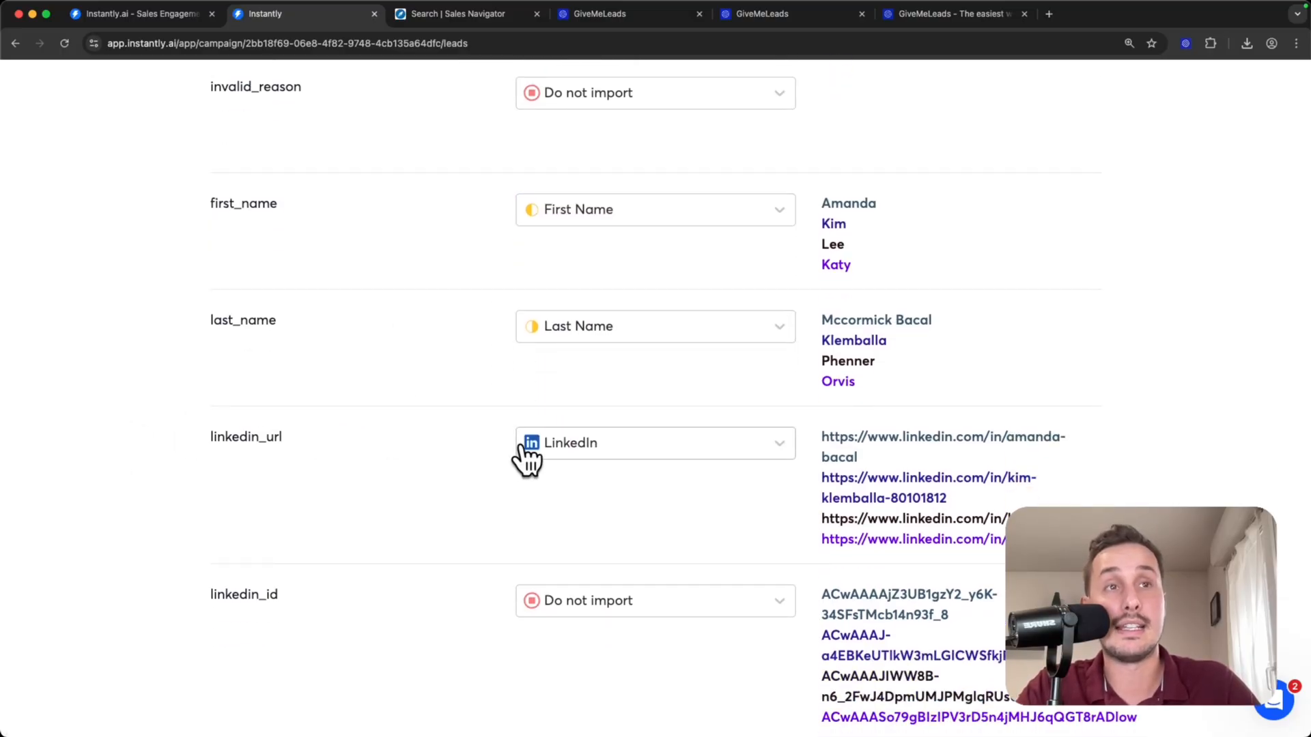
pyautogui.scroll(-5, 525, 452)
pyautogui.doubleClick(228, 449)
pyautogui.click(593, 464)
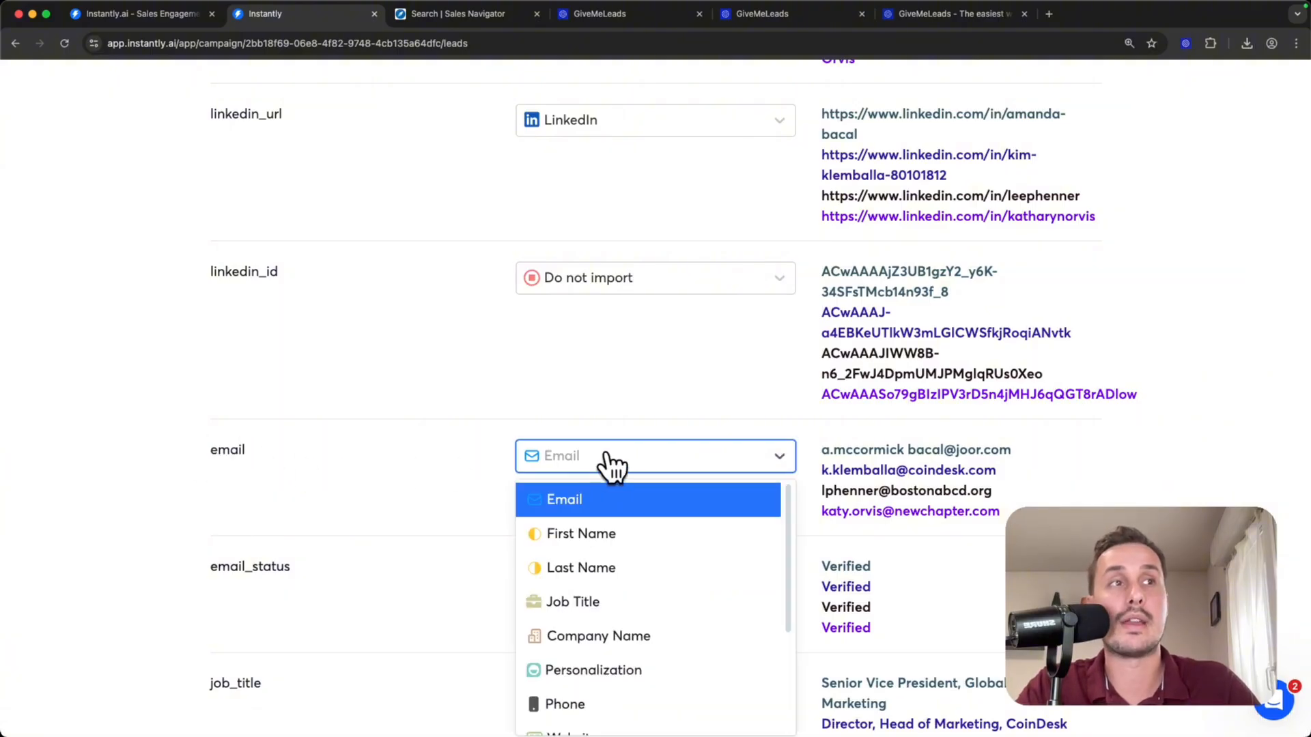
# - Upload all rows of the CSV to the campaign without duplicate checks or lead verification, and look through the imported leads
pyautogui.scroll(-15, 660, 273)
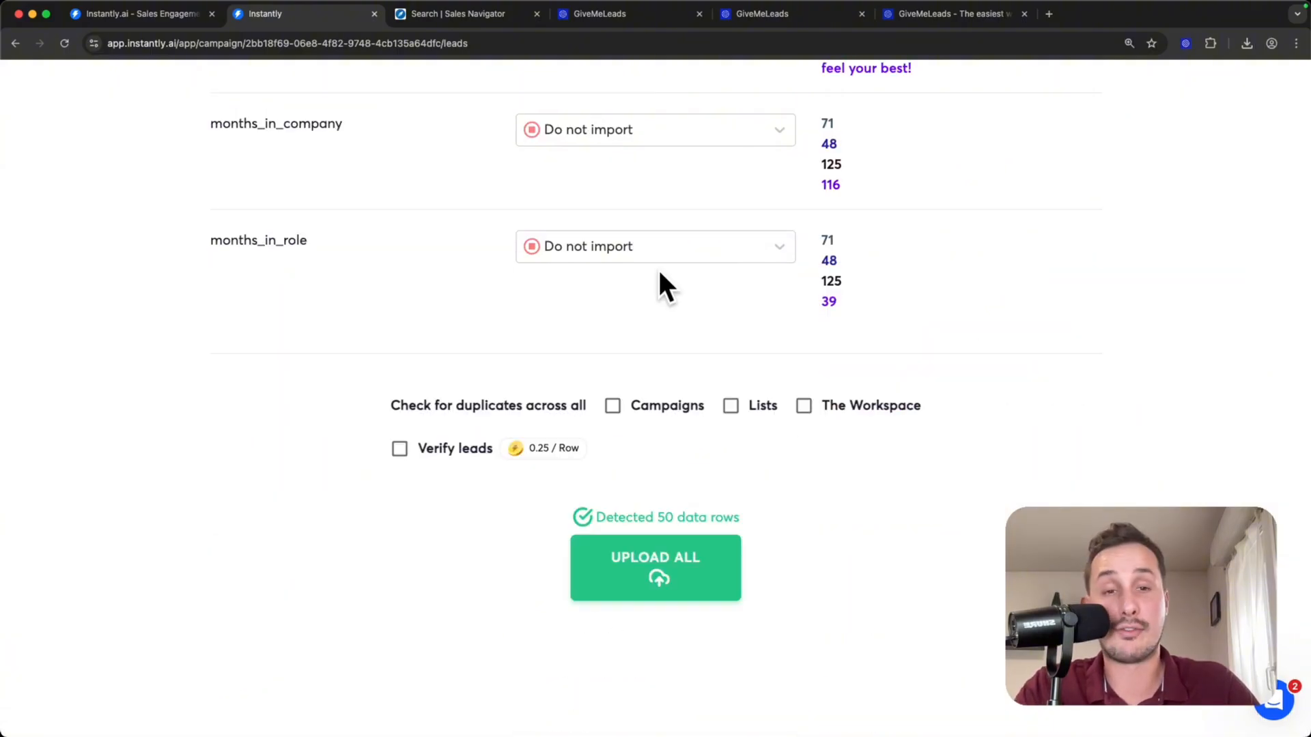
pyautogui.click(641, 582)
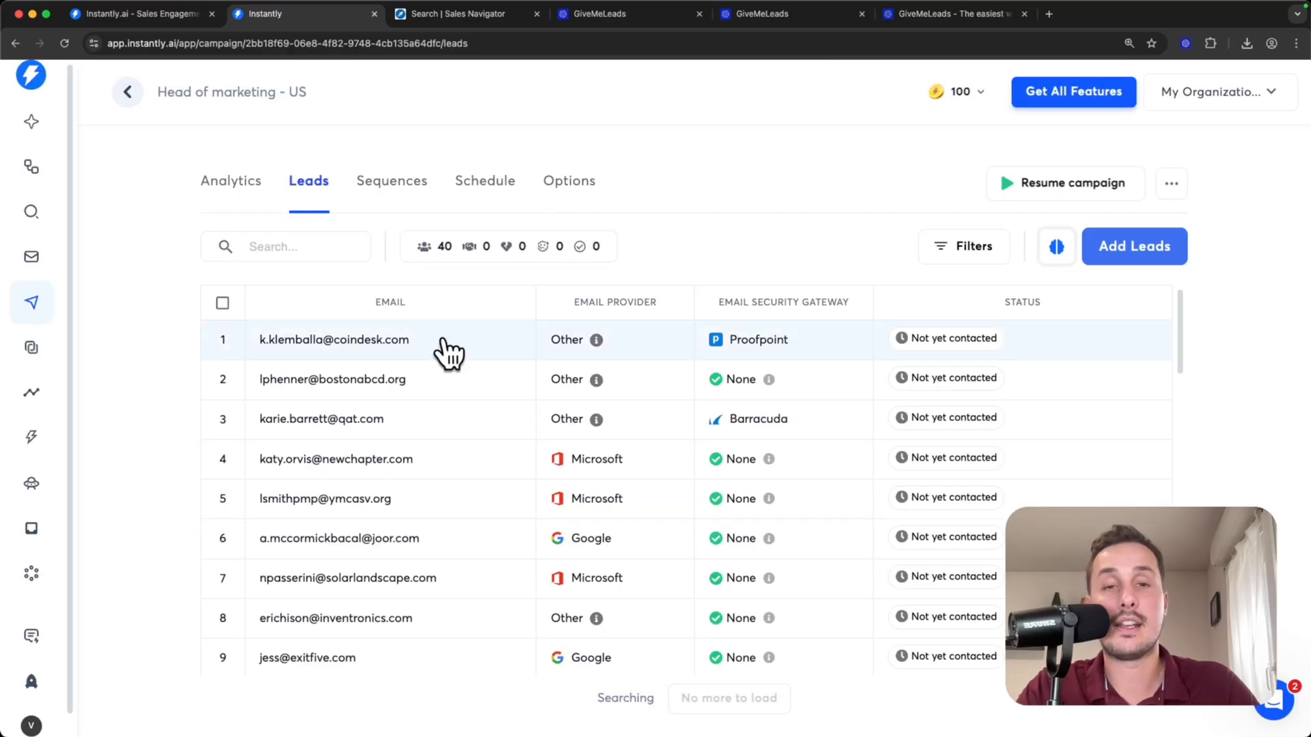
pyautogui.scroll(-6, 547, 395)
pyautogui.scroll(-10, 547, 399)
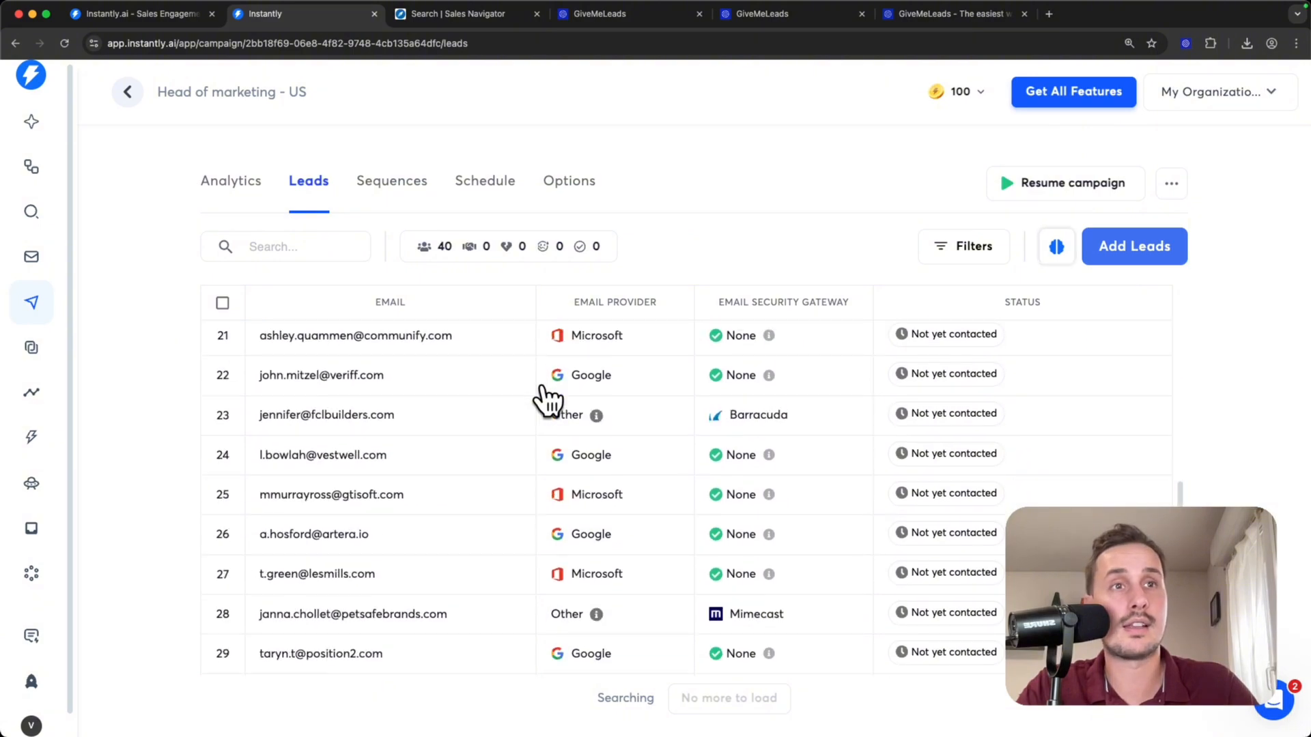
pyautogui.scroll(15, 544, 400)
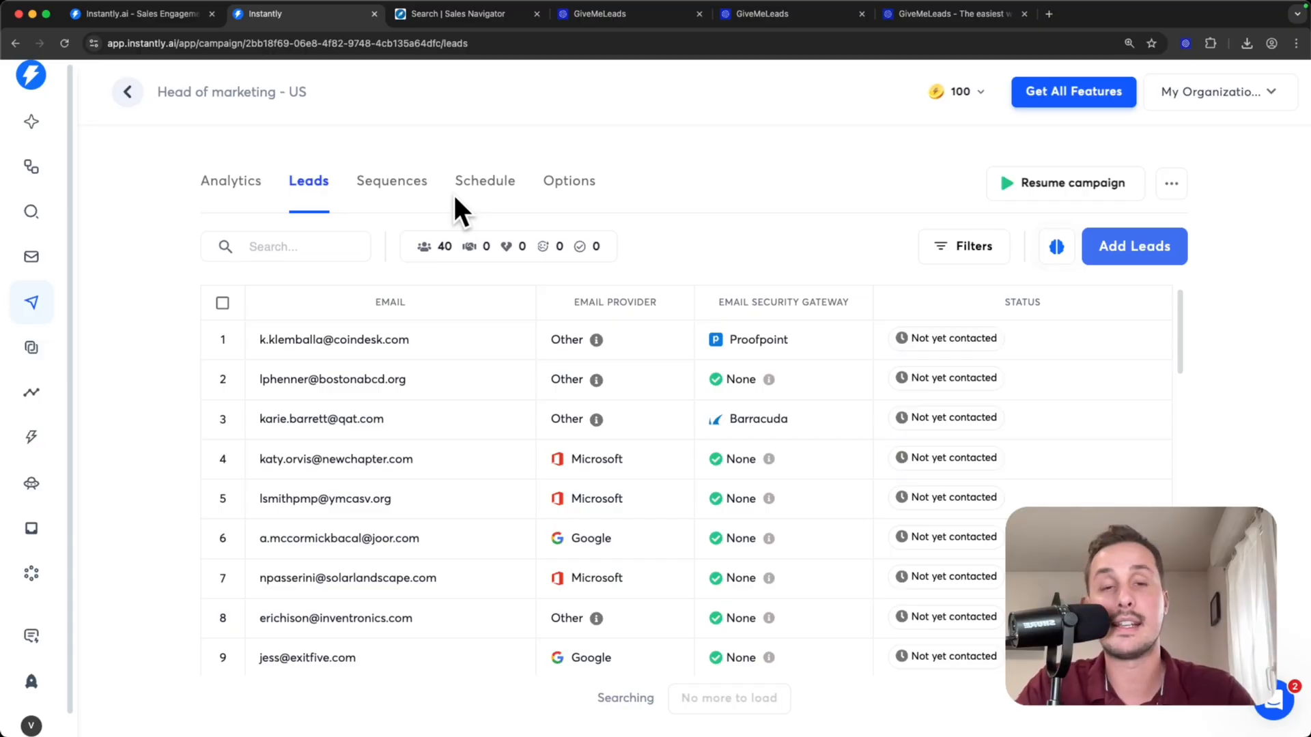
# - Switch to the Miro mind map and expand item 3 under Pros
pyautogui.press('super+Tab')
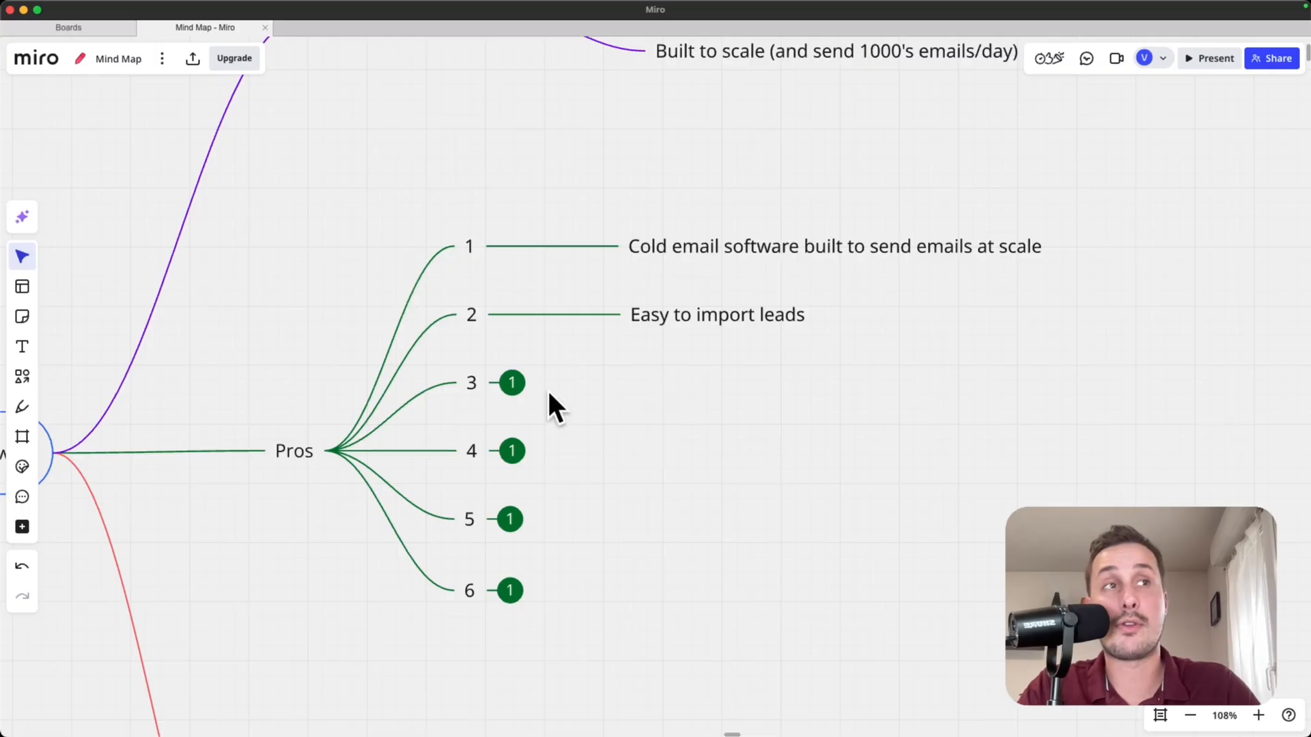
pyautogui.click(512, 384)
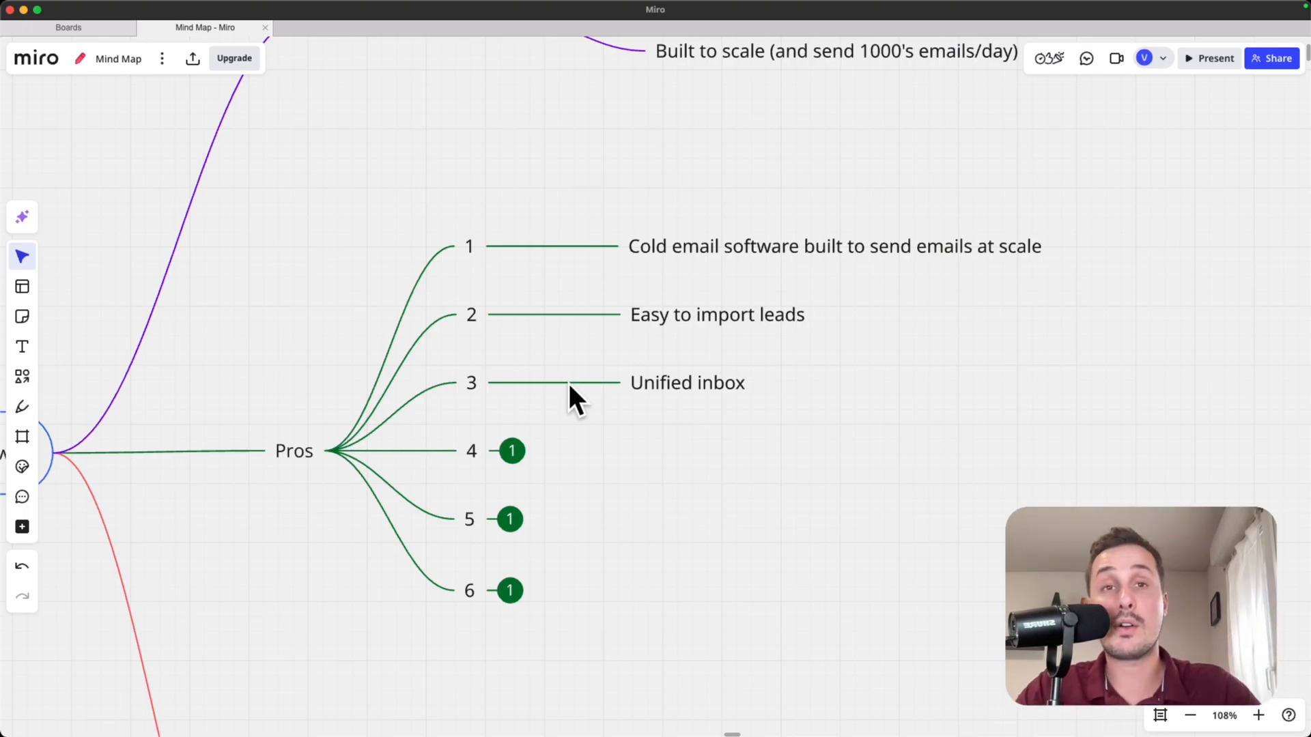
# - Switch back to Instantly, read the demo email in Unibox and view the status labels available for it
pyautogui.press('super+Tab')
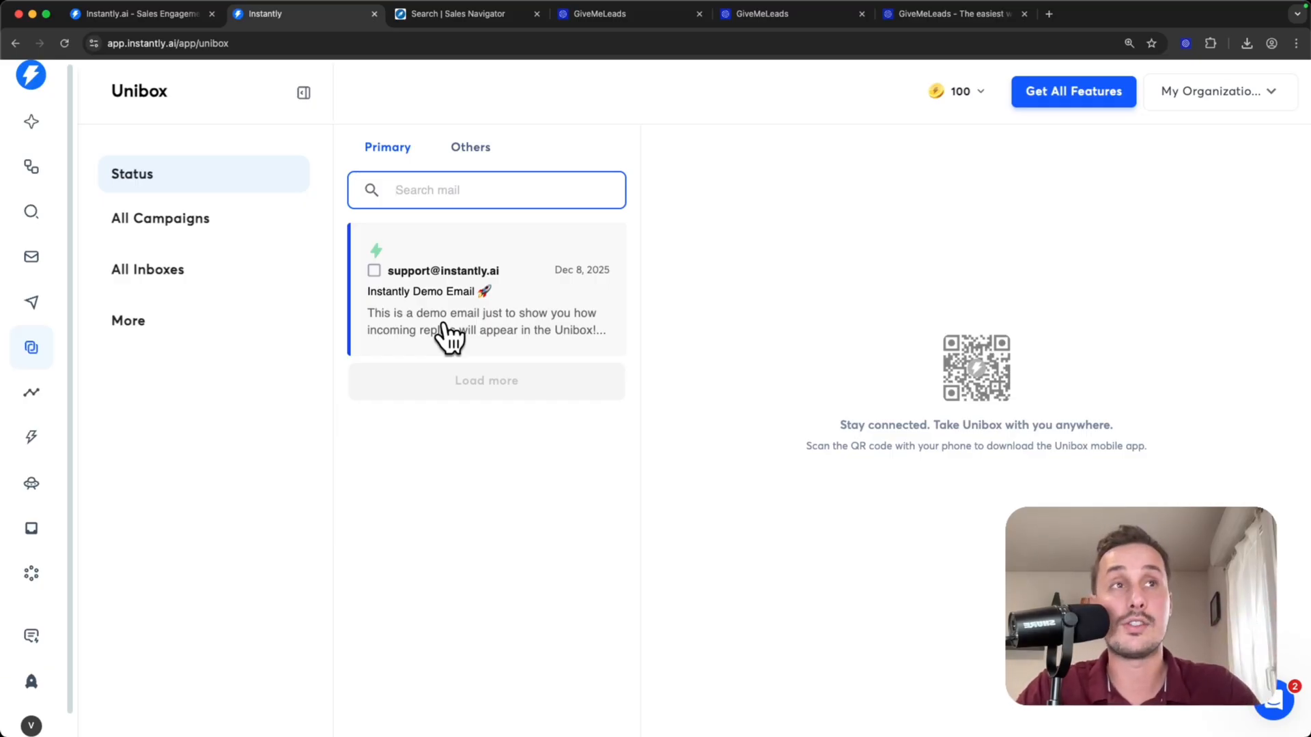
pyautogui.click(436, 287)
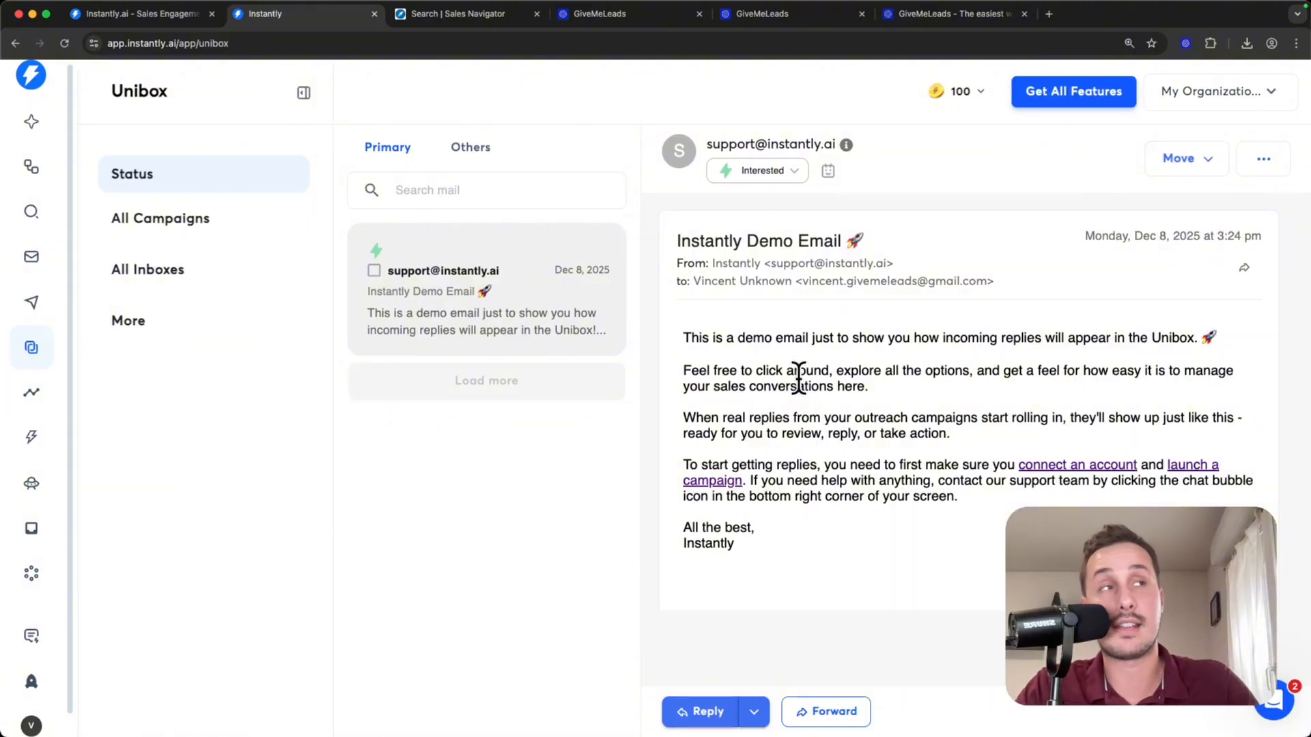
pyautogui.click(790, 174)
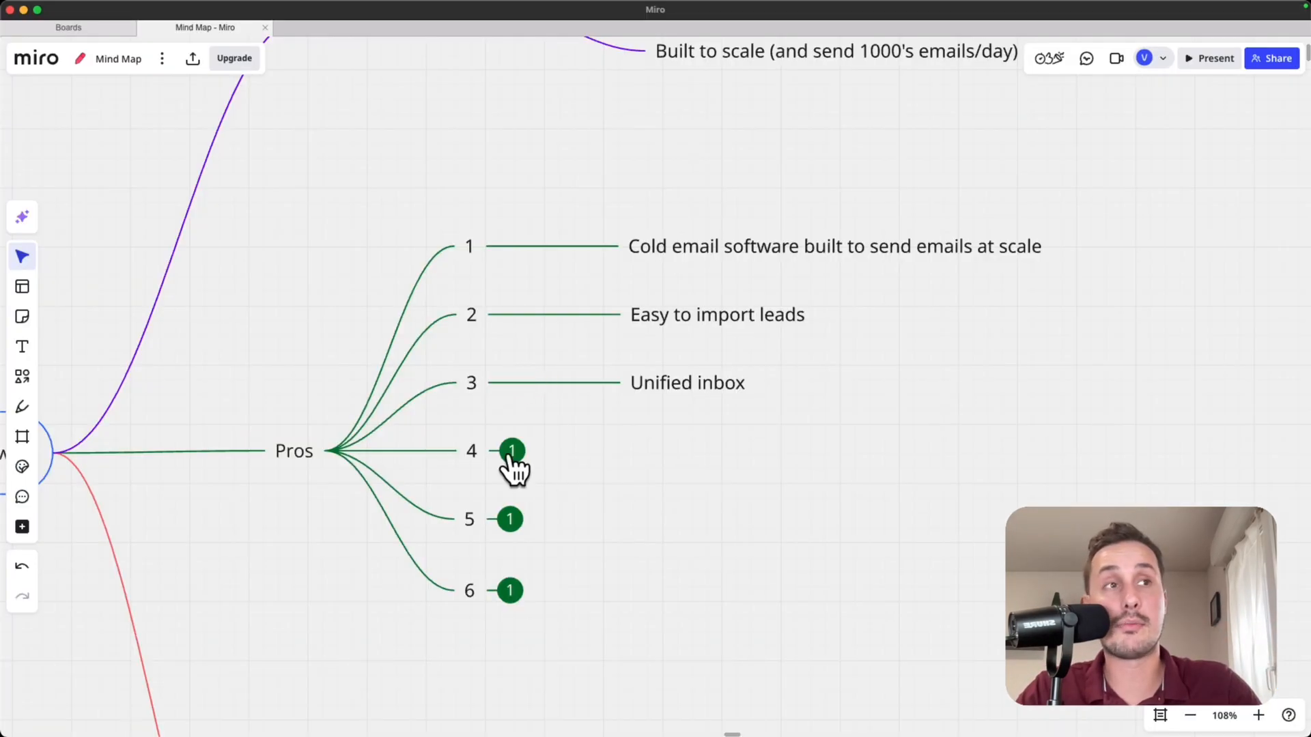
pyautogui.click(510, 452)
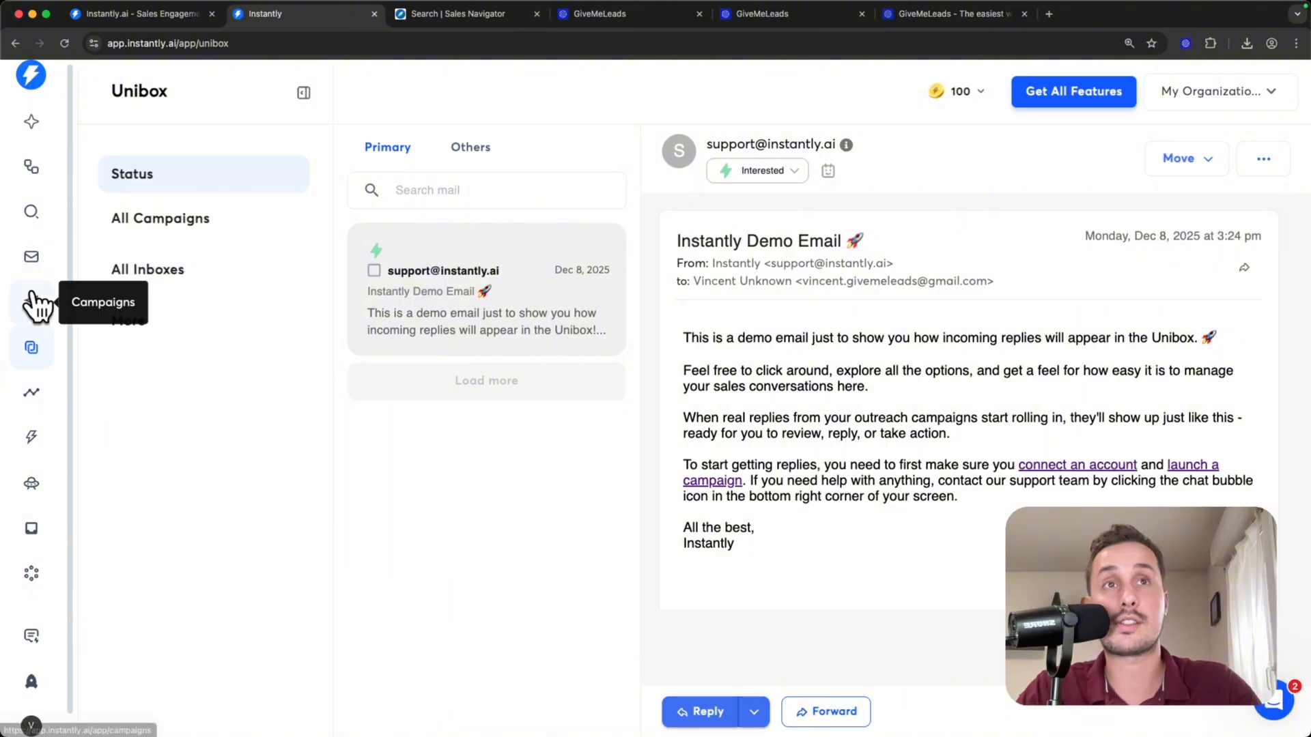
# - Open the connected mailbox's details in Email Accounts and enable its warmup
pyautogui.click(32, 258)
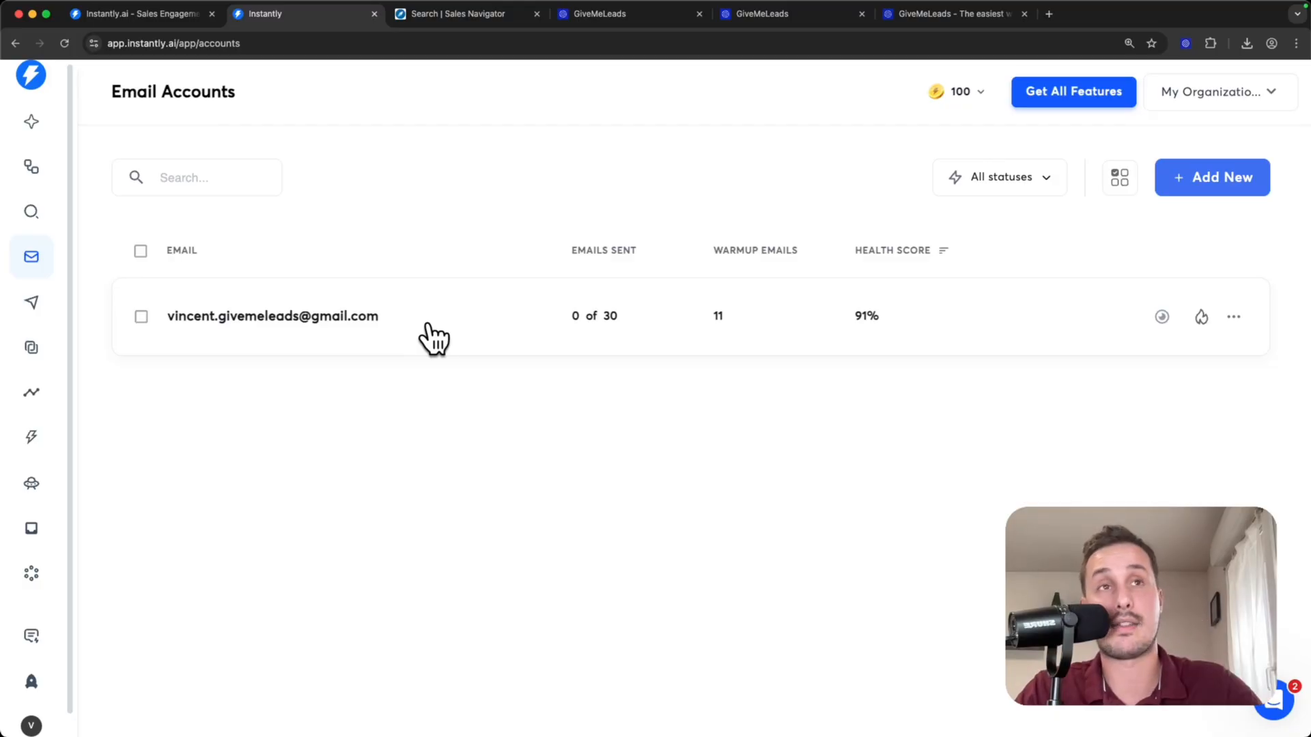
pyautogui.click(140, 252)
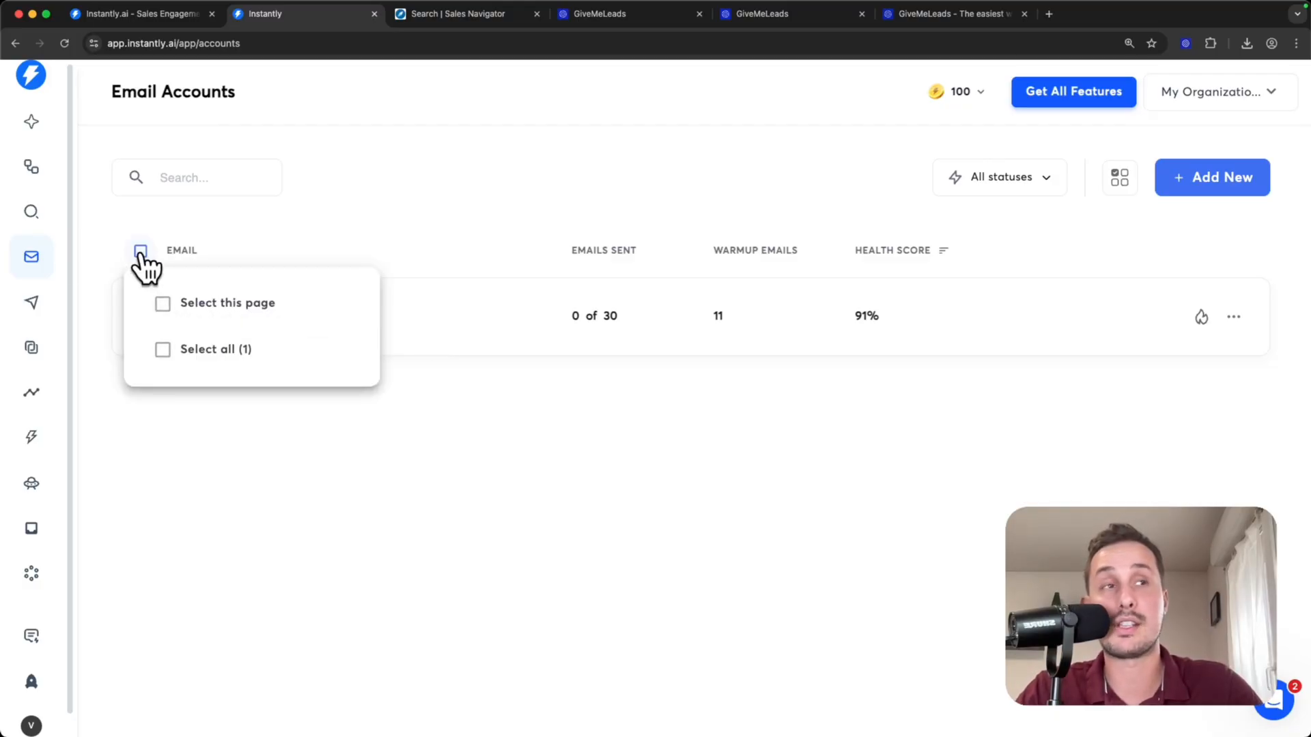
pyautogui.click(430, 313)
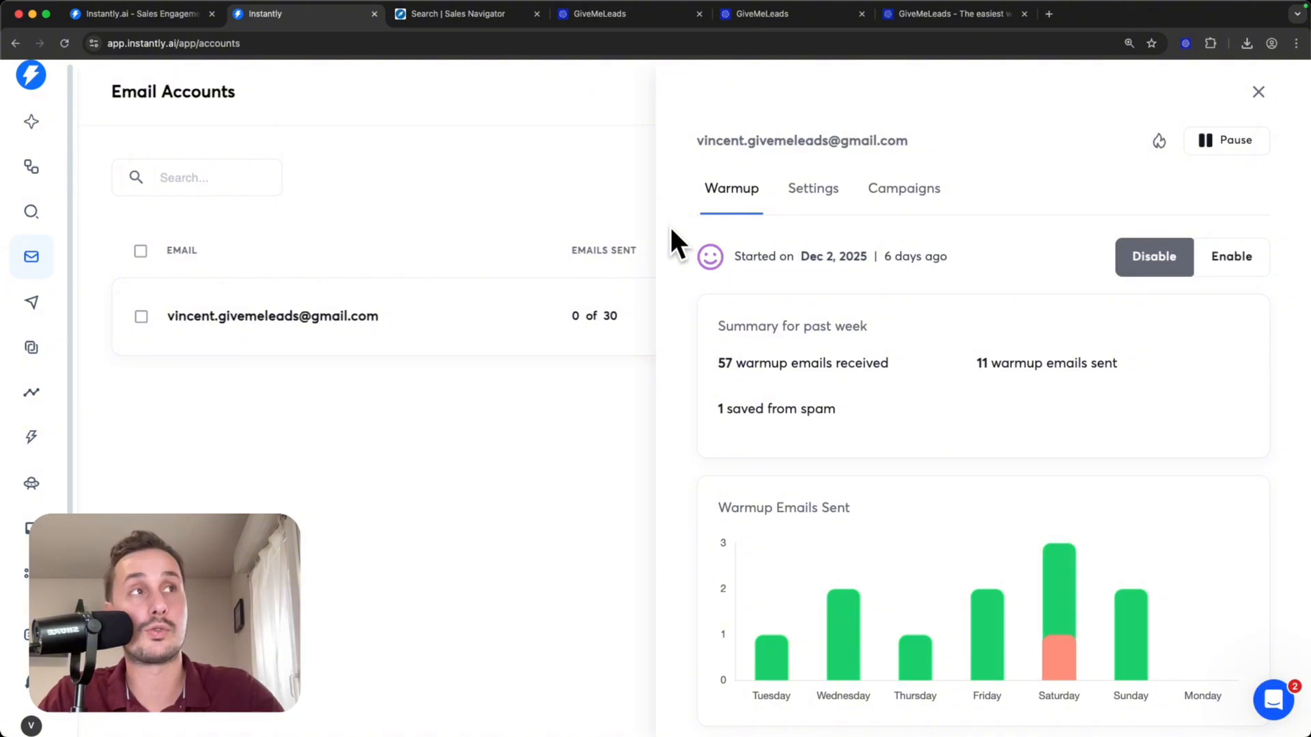
pyautogui.click(1244, 267)
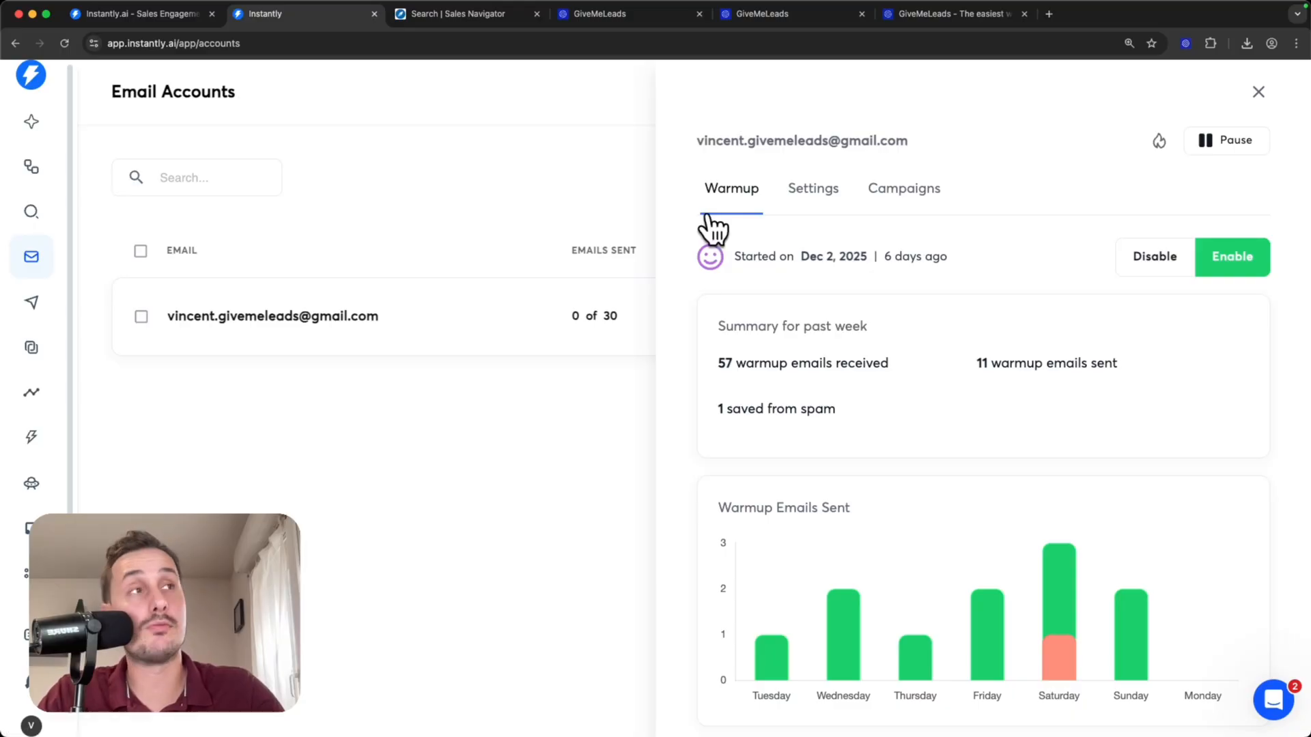
# - Review the mailbox's campaign and warmup settings, including the increase per day and the daily warmup limit
pyautogui.click(812, 195)
pyautogui.scroll(-10, 946, 444)
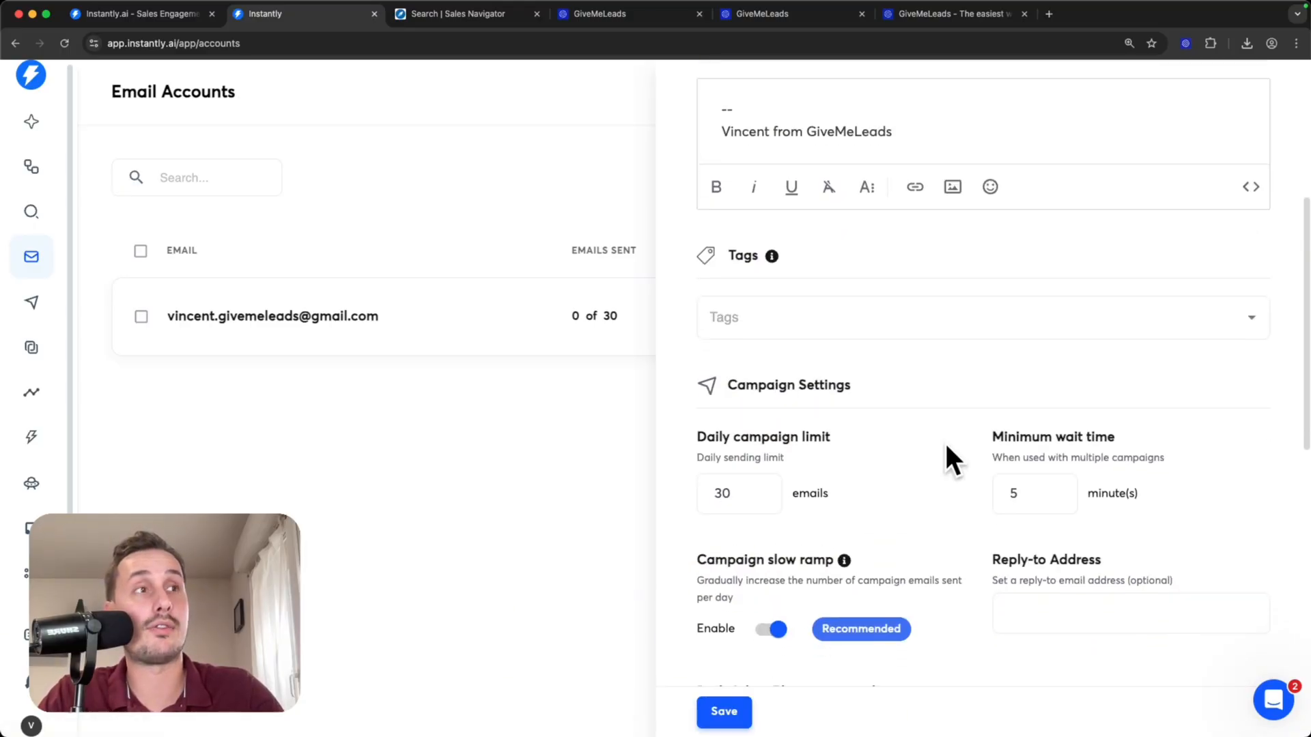
pyautogui.scroll(-5, 946, 443)
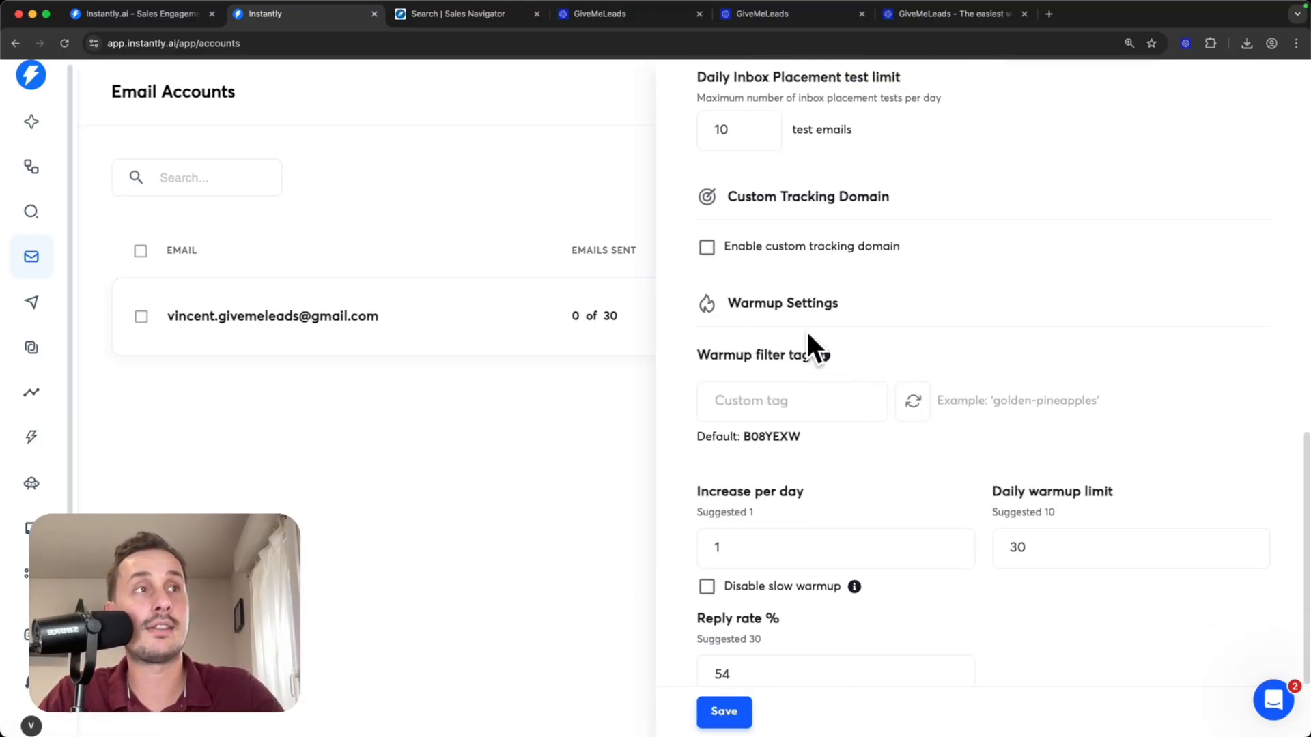
pyautogui.moveTo(726, 300); pyautogui.dragTo(808, 303)
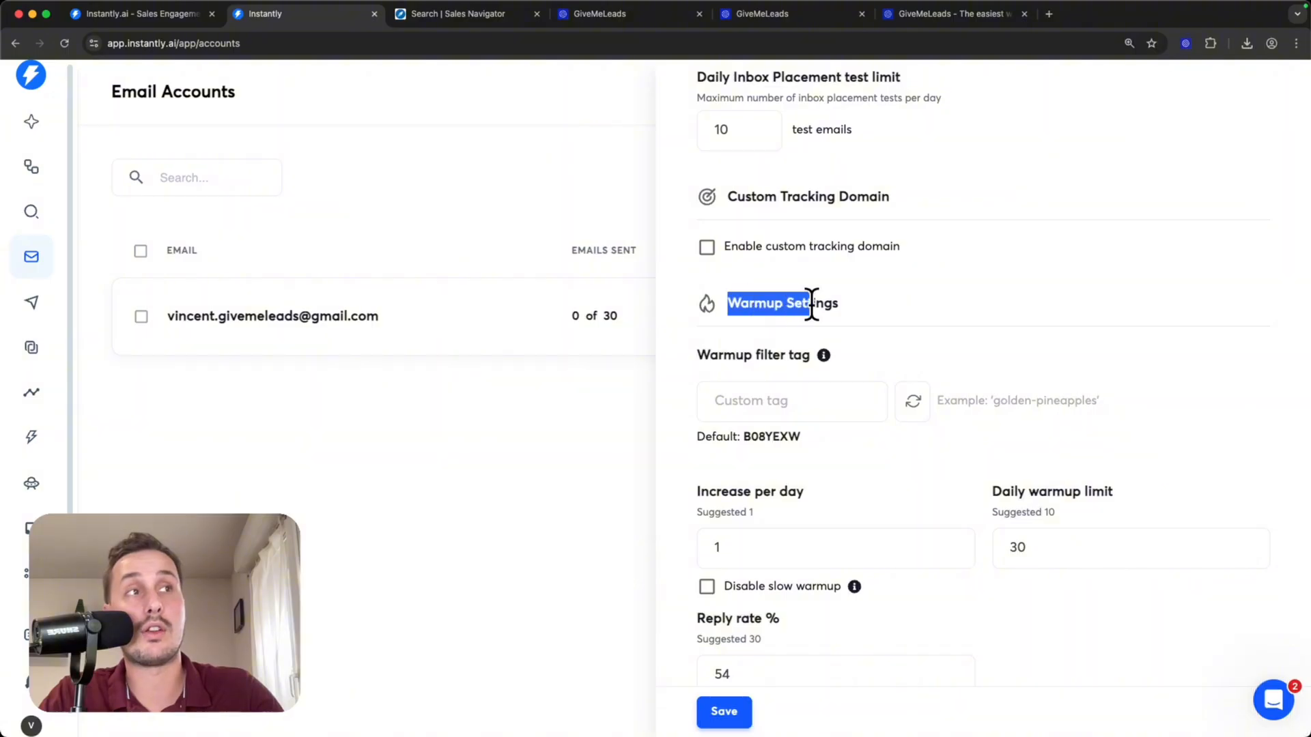
pyautogui.scroll(-2, 920, 314)
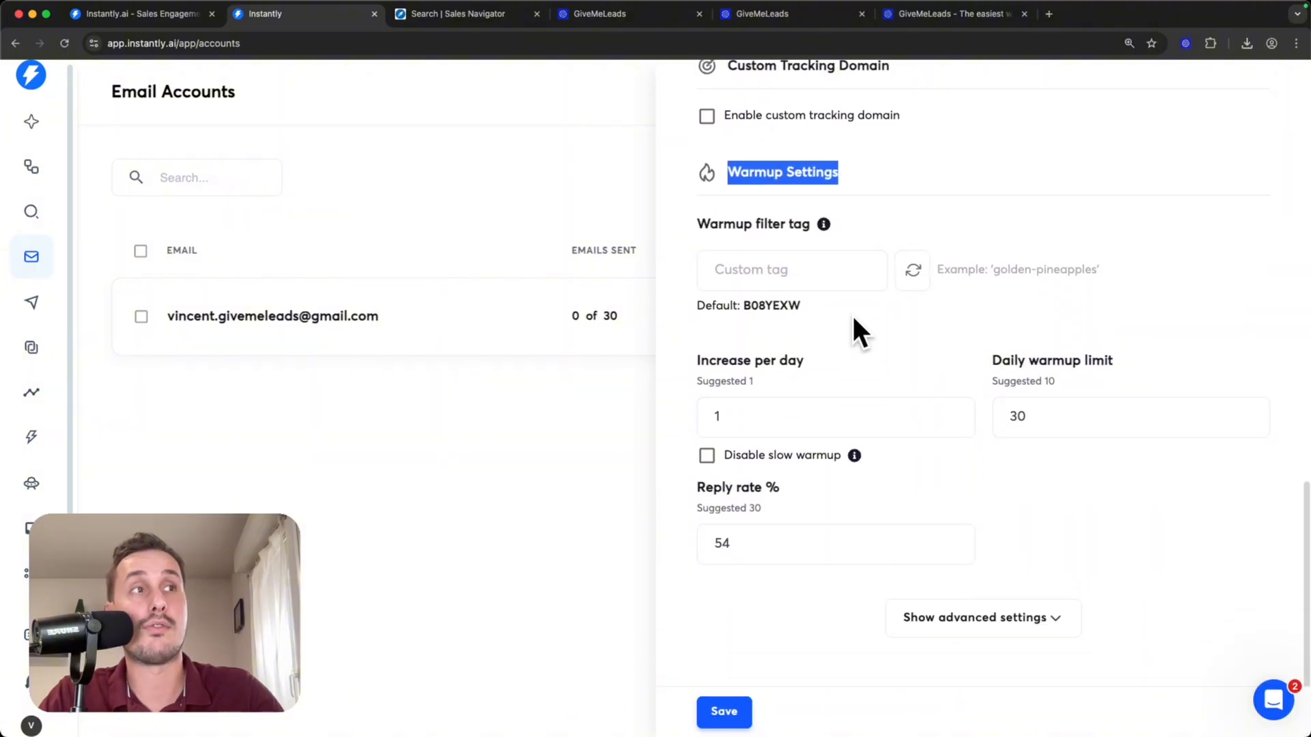
pyautogui.moveTo(688, 361); pyautogui.dragTo(822, 365)
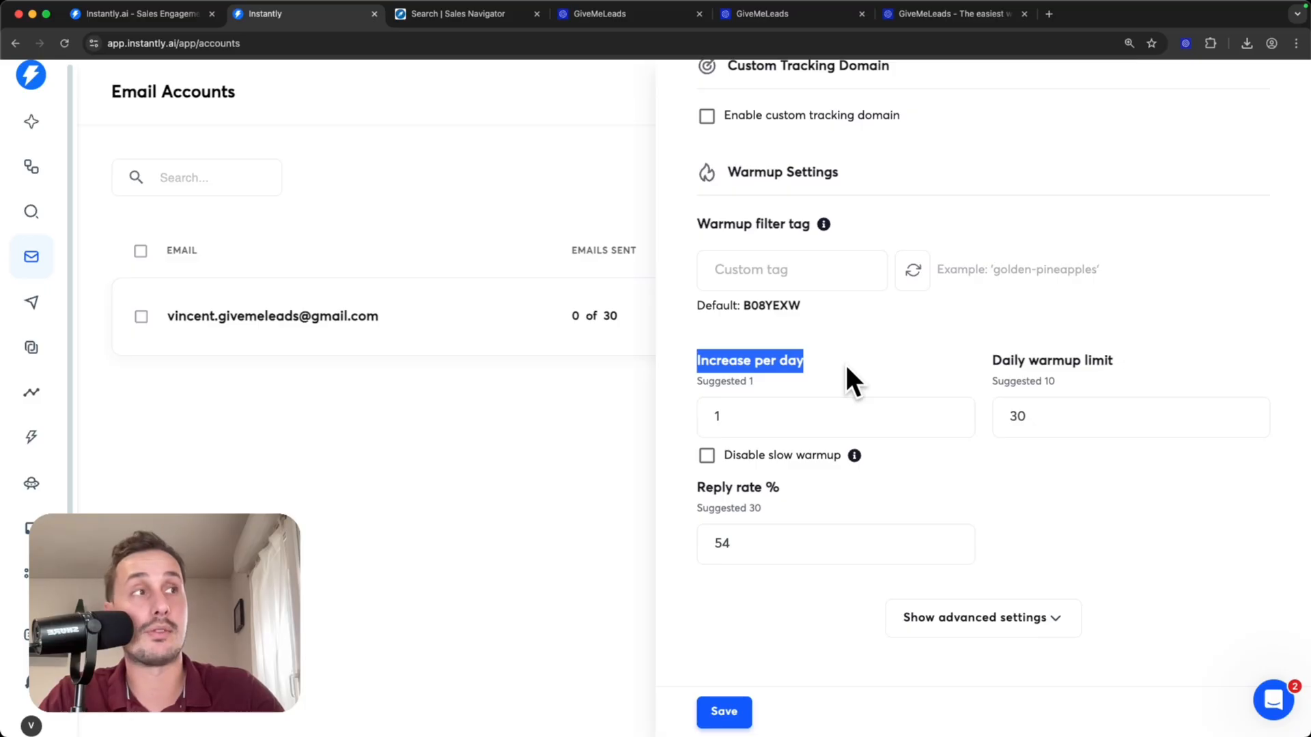
pyautogui.moveTo(982, 362); pyautogui.dragTo(1115, 362)
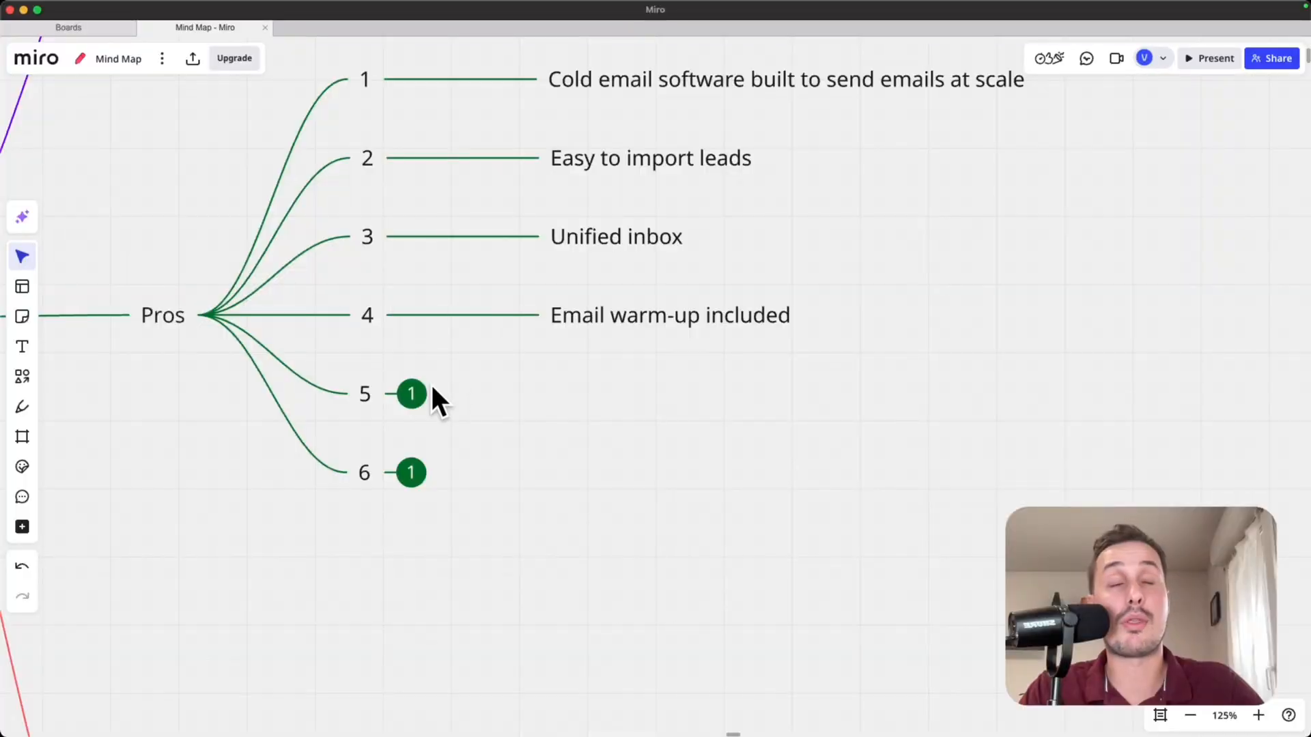
# - Switch to the Miro mind map and expand item 5 under Pros
pyautogui.click(412, 394)
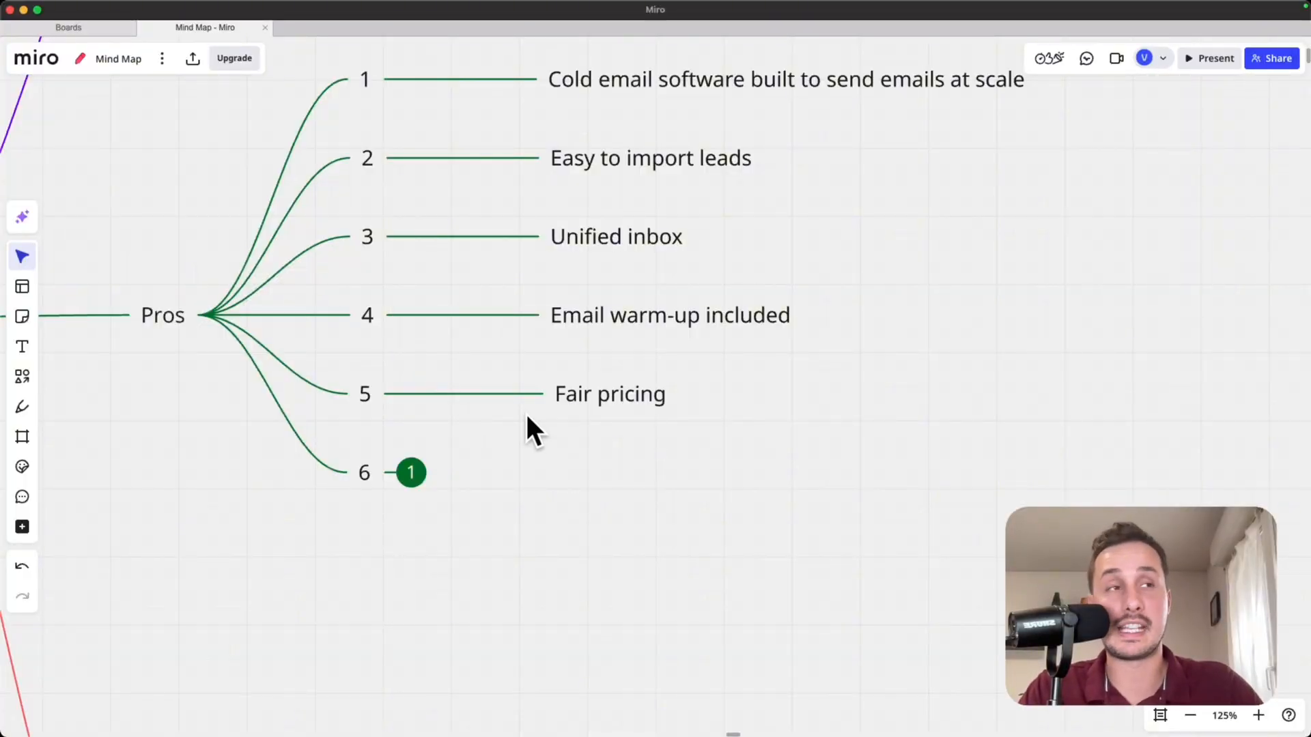
# - Switch back to the browser and review the Growth plan's monthly price, features and contact and email limits on Instantly's pricing page
pyautogui.press('super+Tab')
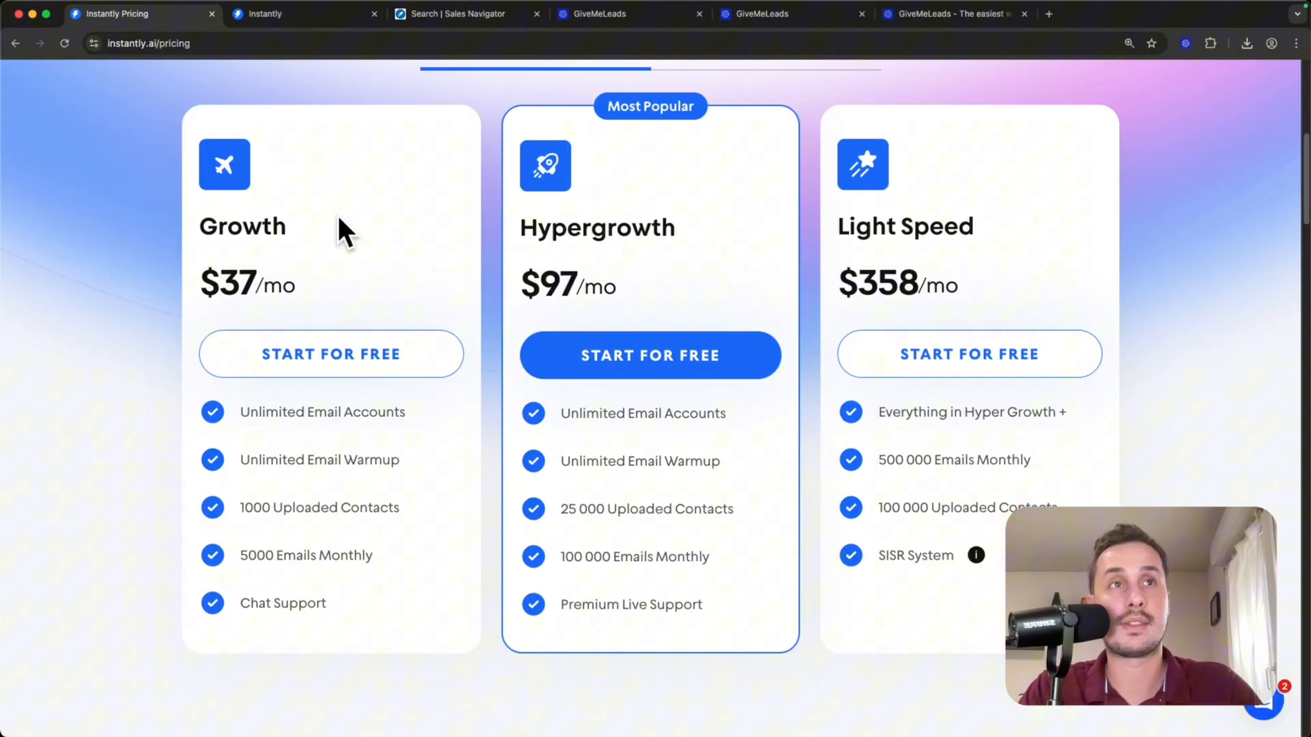
pyautogui.moveTo(199, 280); pyautogui.dragTo(349, 291)
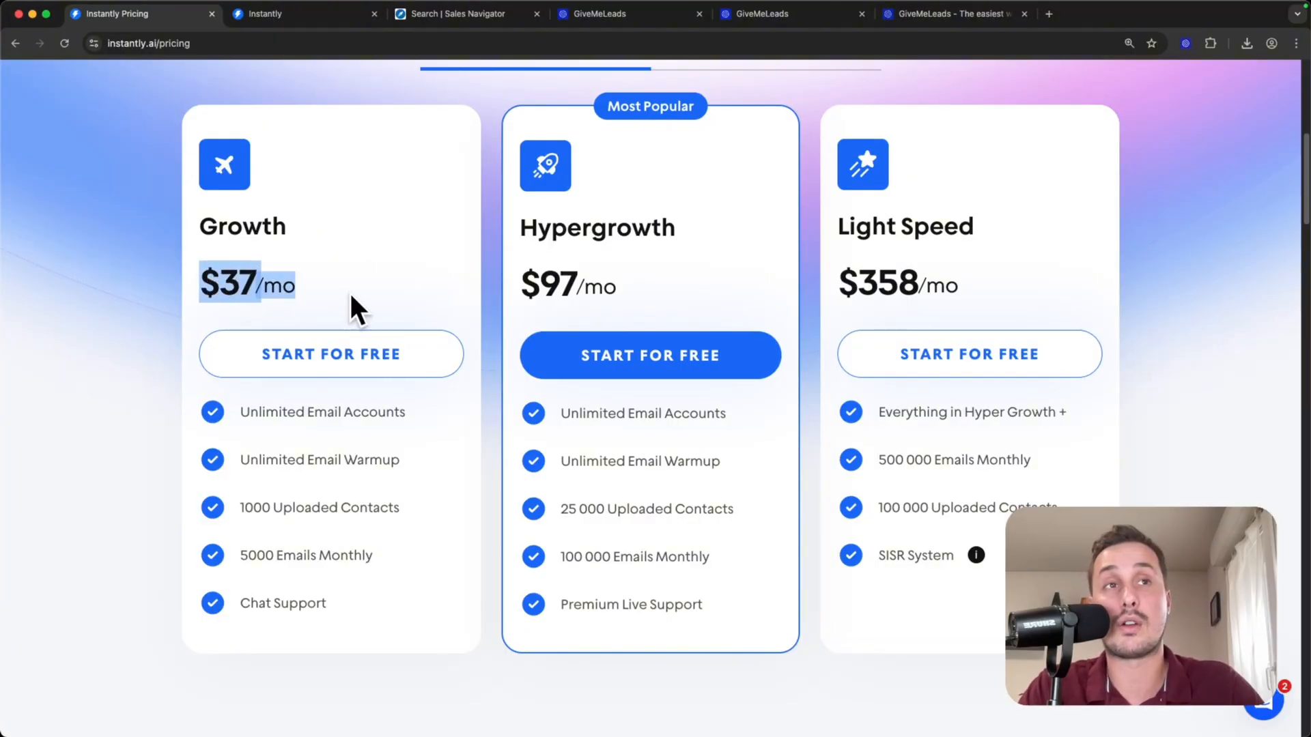
pyautogui.scroll(-2, 260, 334)
pyautogui.moveTo(236, 339); pyautogui.dragTo(413, 346)
pyautogui.moveTo(236, 386); pyautogui.dragTo(356, 387)
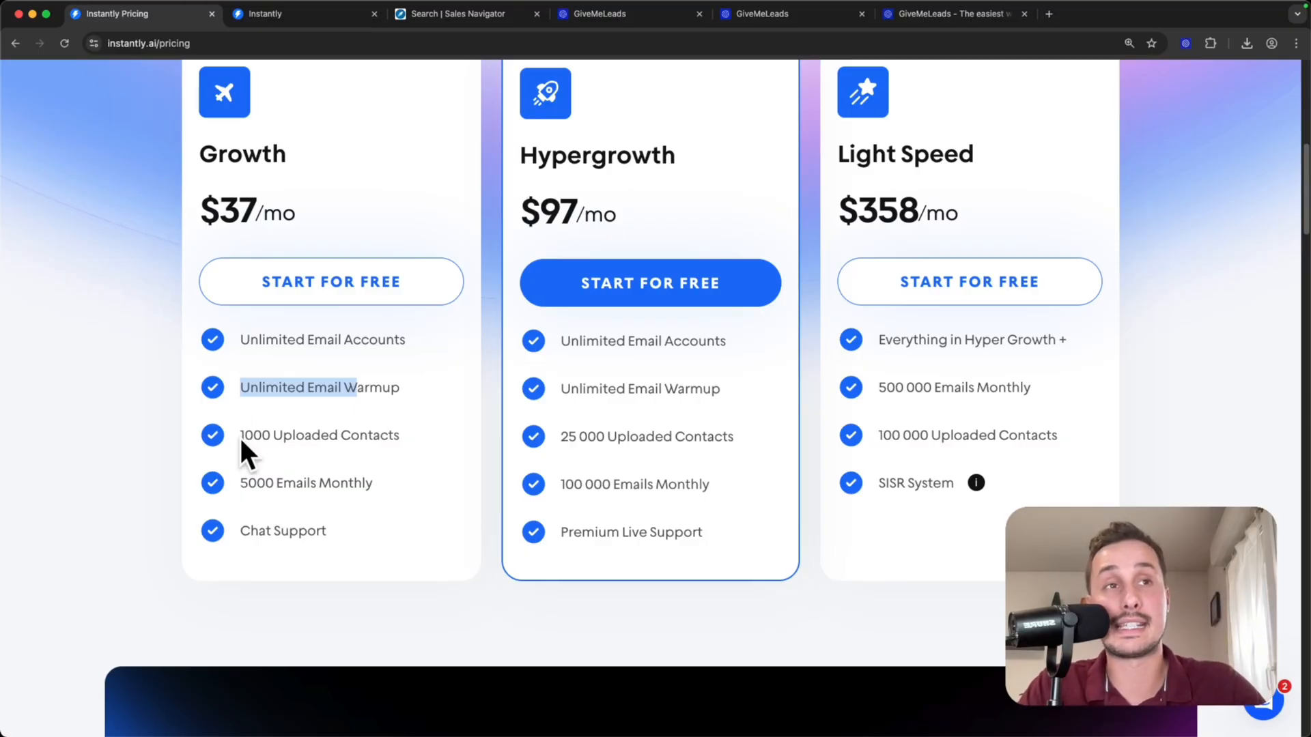
pyautogui.moveTo(240, 483); pyautogui.dragTo(380, 497)
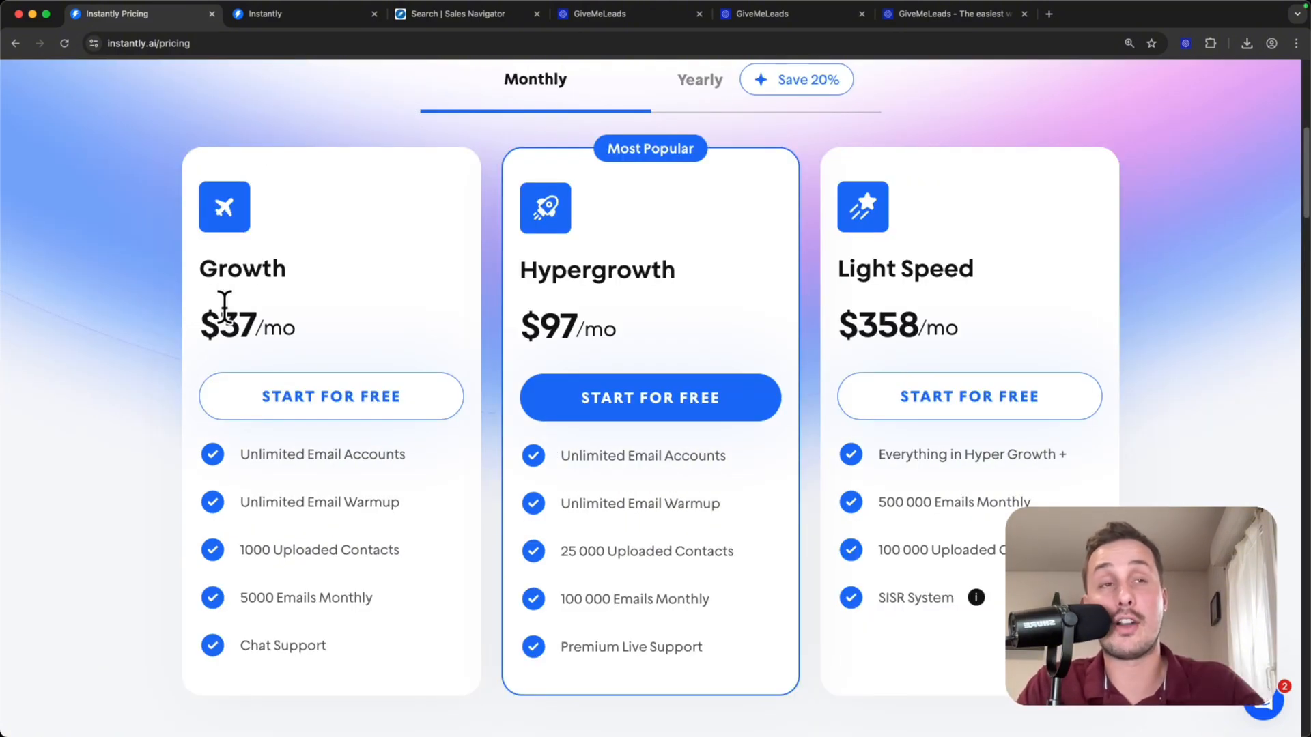
pyautogui.moveTo(201, 320); pyautogui.dragTo(301, 334)
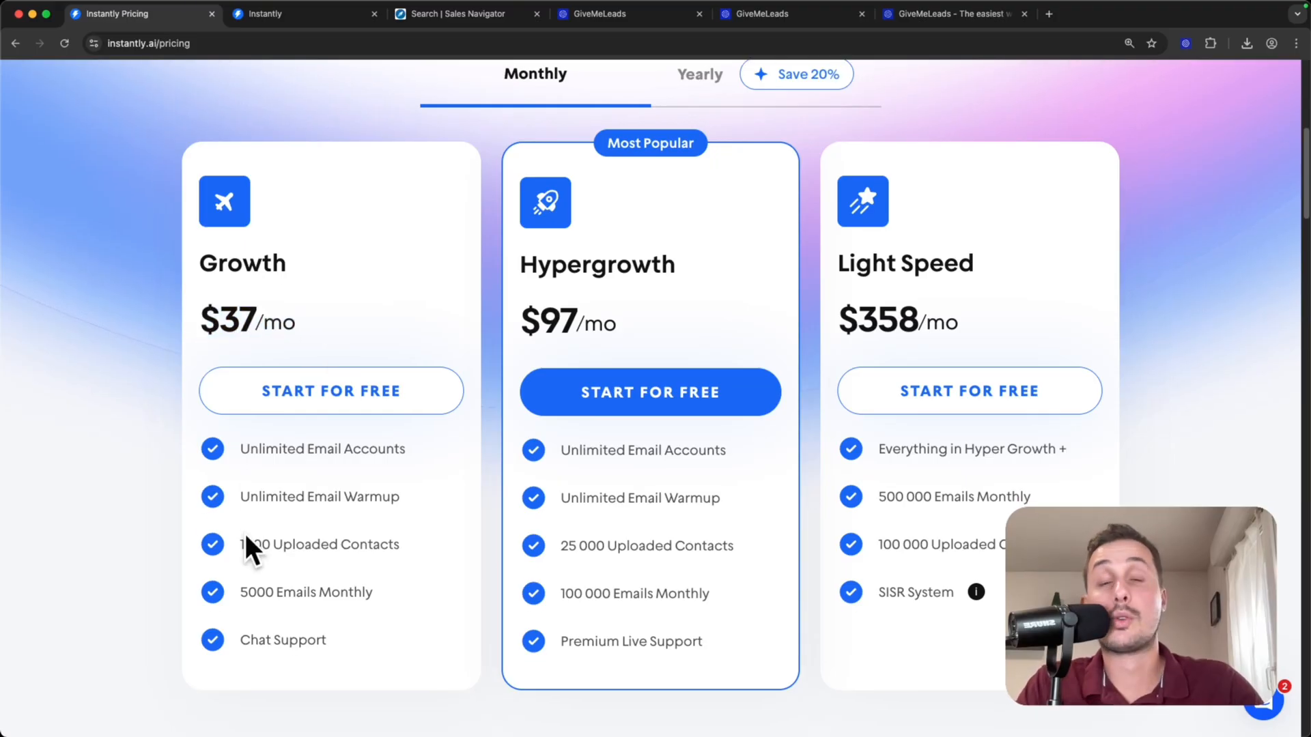
pyautogui.moveTo(237, 513); pyautogui.dragTo(334, 563)
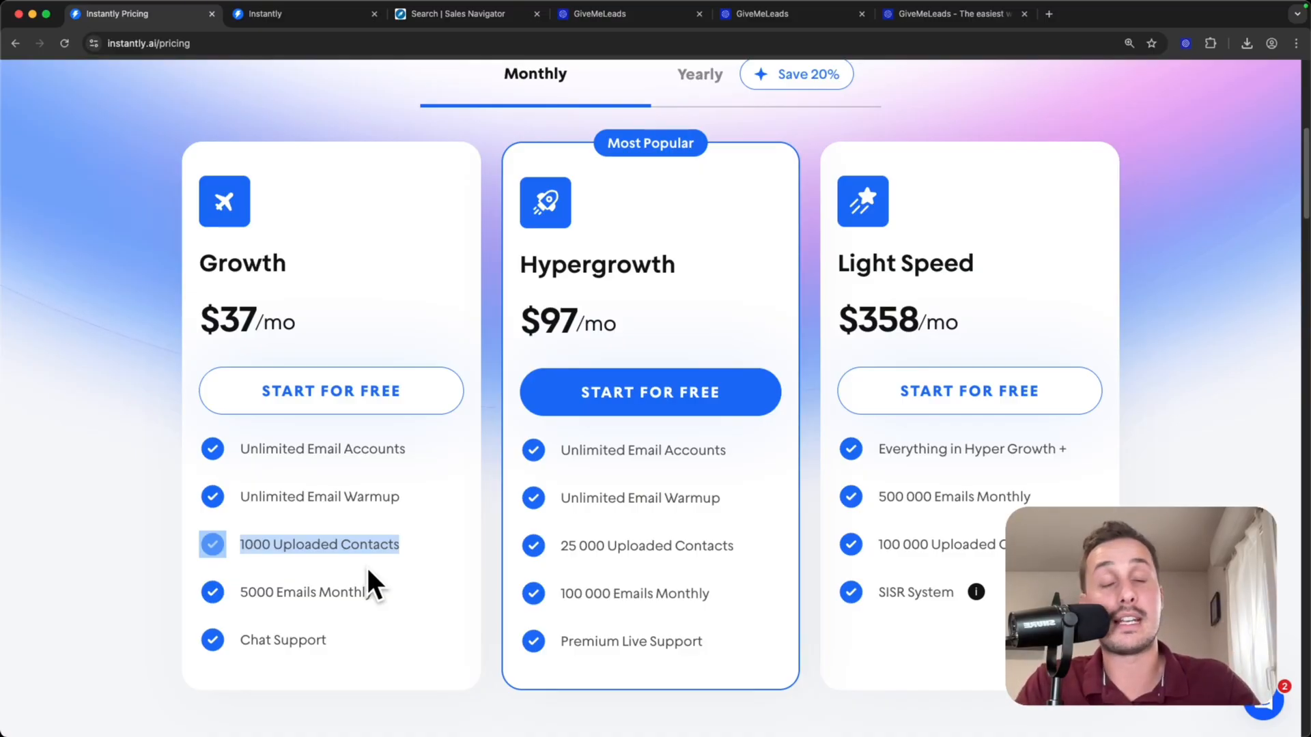
# - Review the Hypergrowth plan's monthly price and its uploaded contacts and monthly email limits
pyautogui.moveTo(453, 281); pyautogui.dragTo(553, 279)
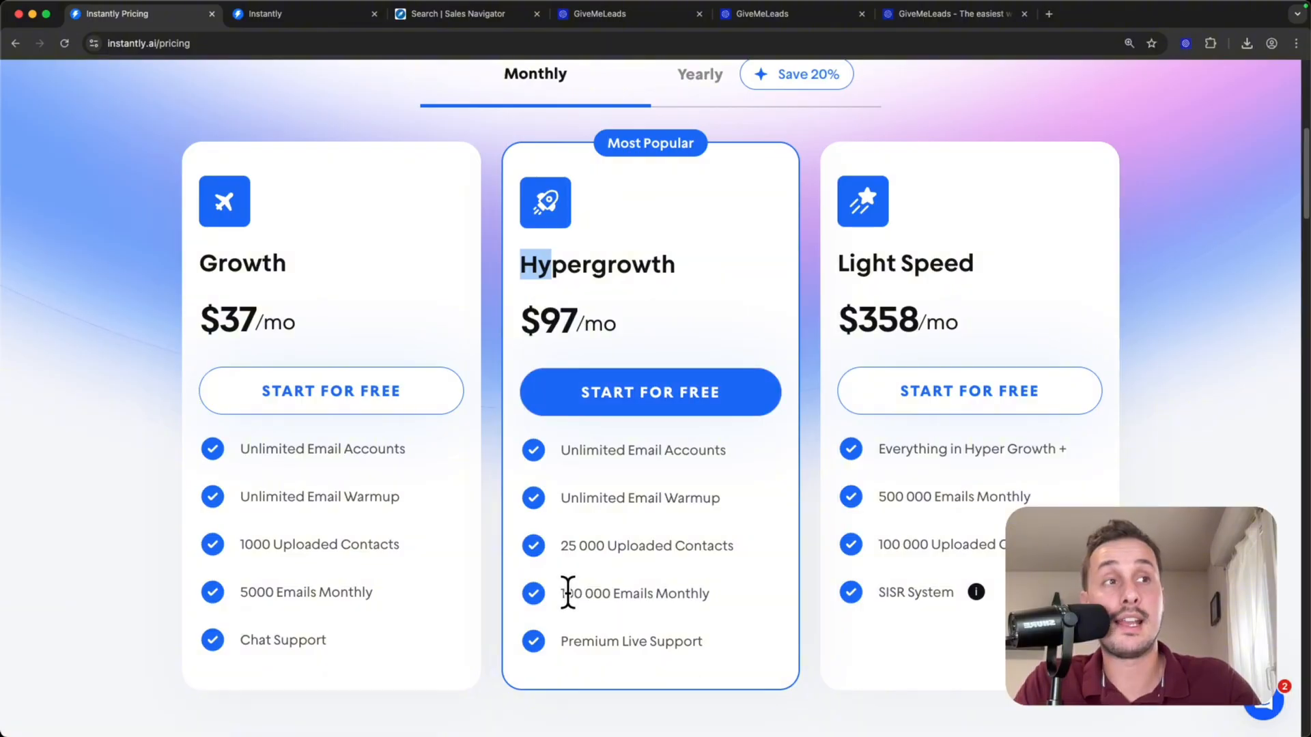
pyautogui.click(543, 572)
pyautogui.scroll(3, 628, 533)
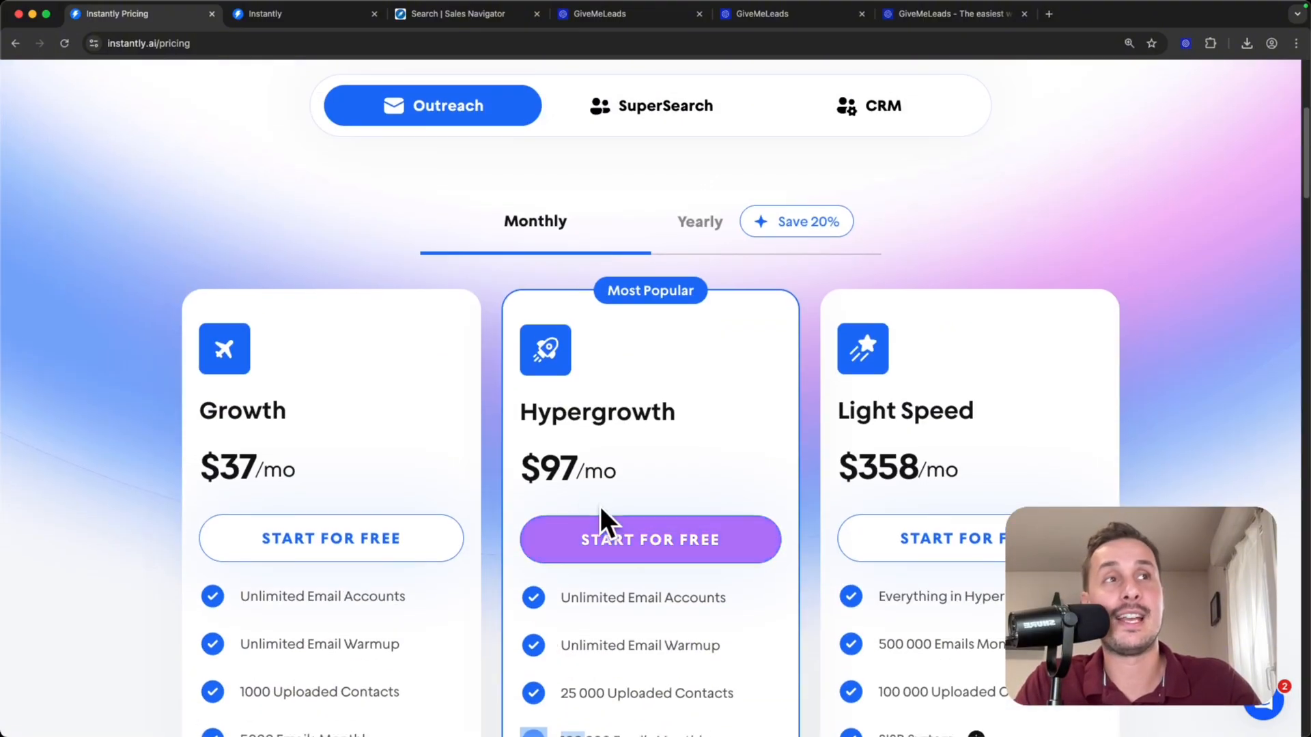
pyautogui.scroll(-2, 573, 512)
pyautogui.moveTo(531, 383); pyautogui.dragTo(614, 389)
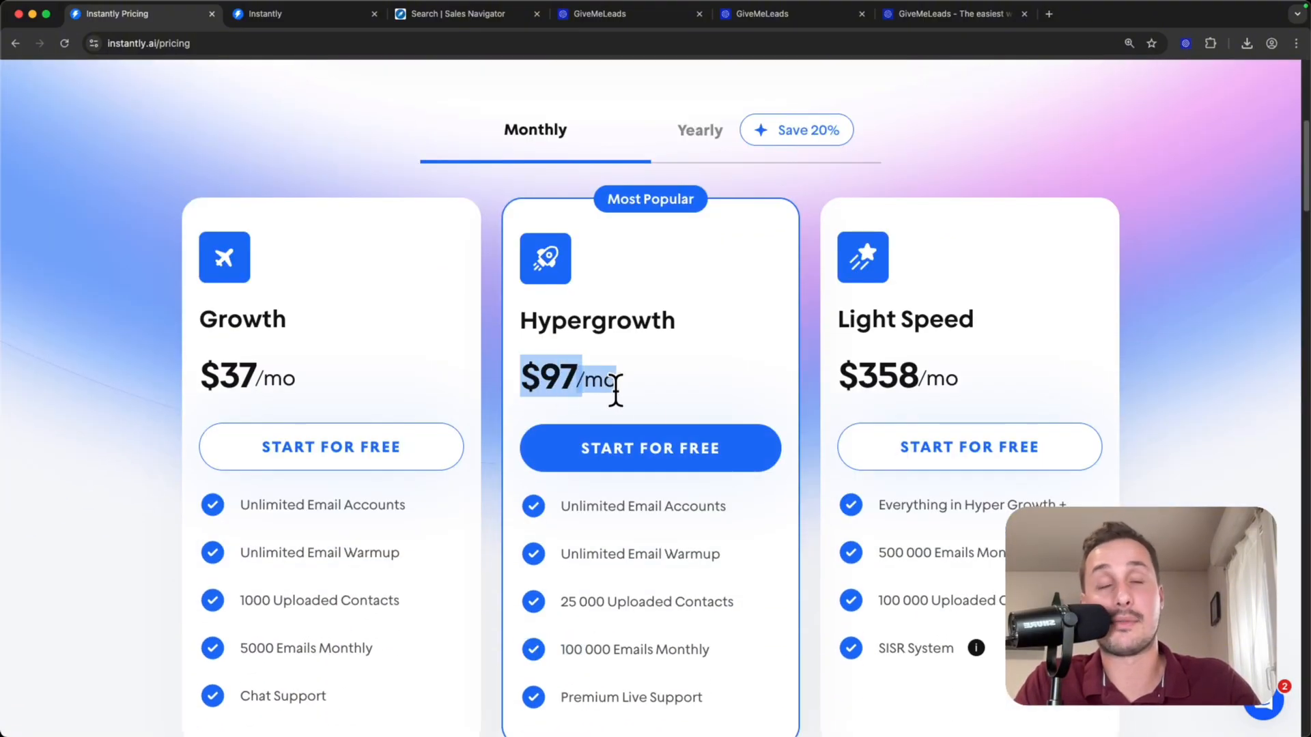
pyautogui.scroll(-1, 697, 399)
pyautogui.moveTo(558, 578); pyautogui.dragTo(706, 623)
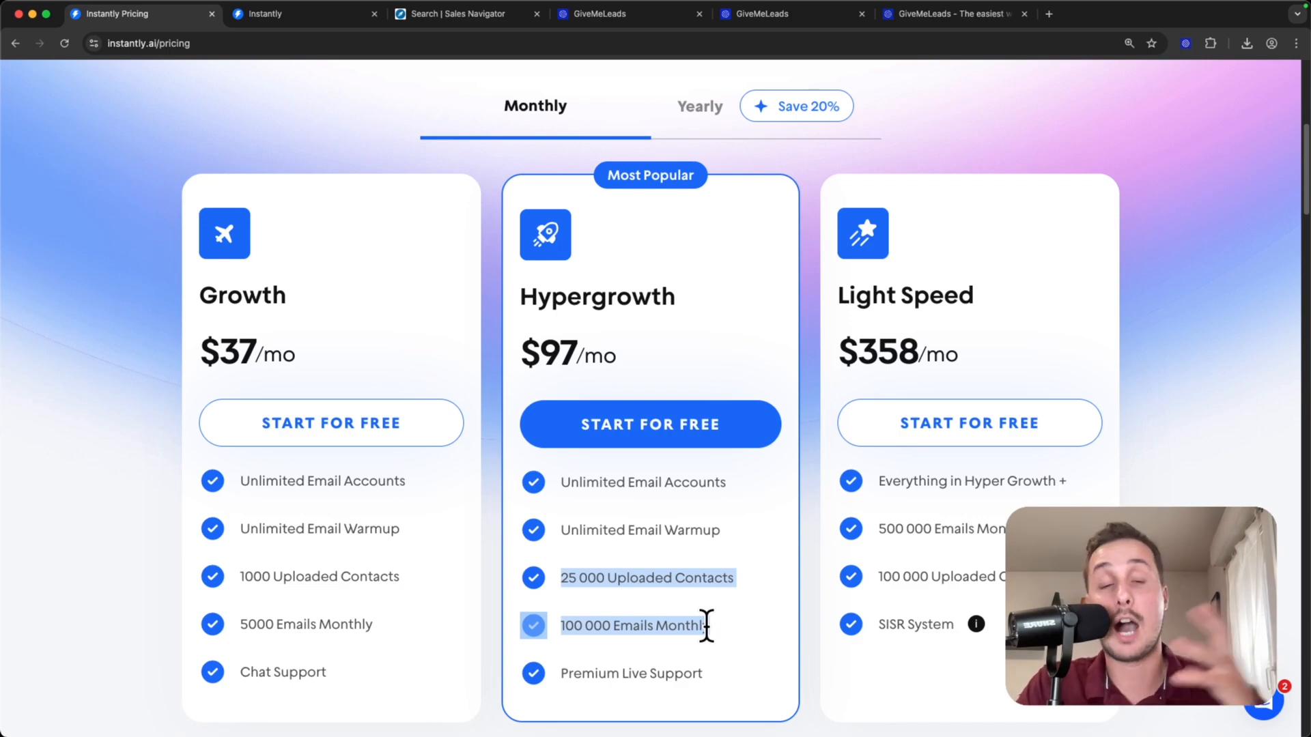
pyautogui.moveTo(705, 625); pyautogui.dragTo(710, 625)
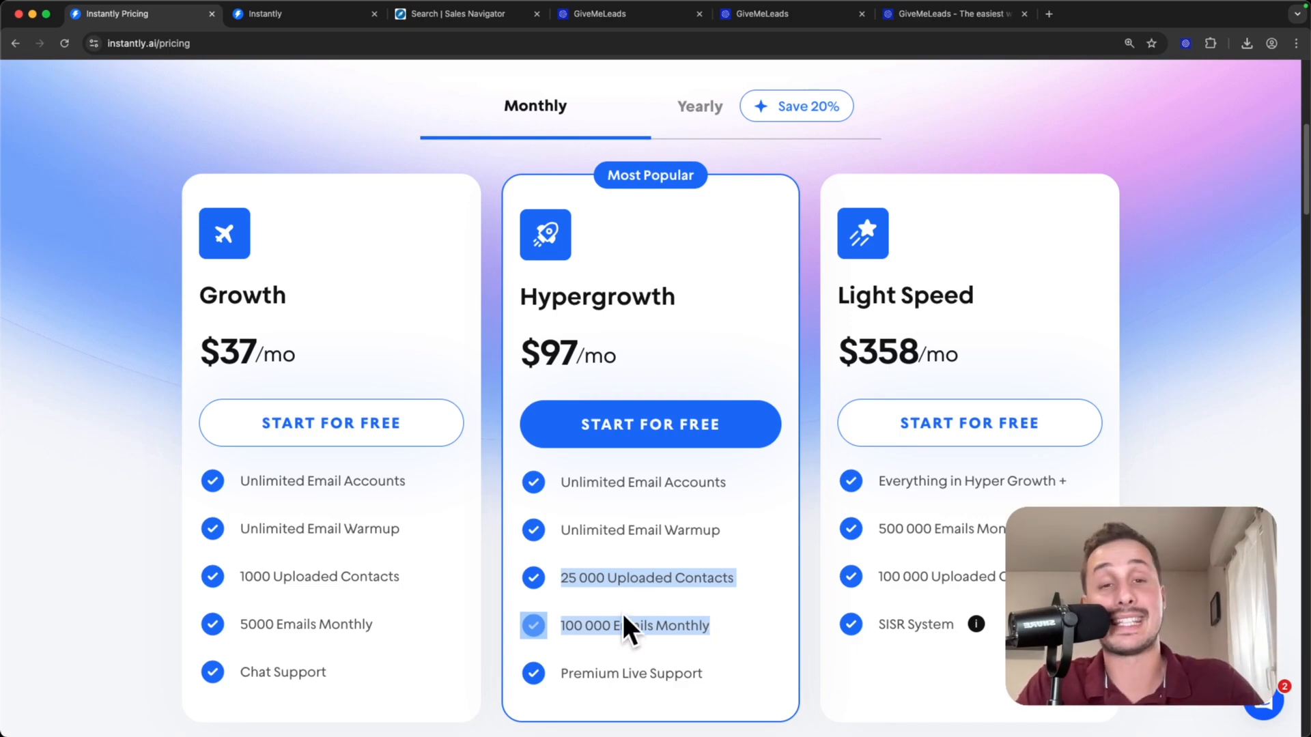
pyautogui.moveTo(559, 575); pyautogui.dragTo(718, 634)
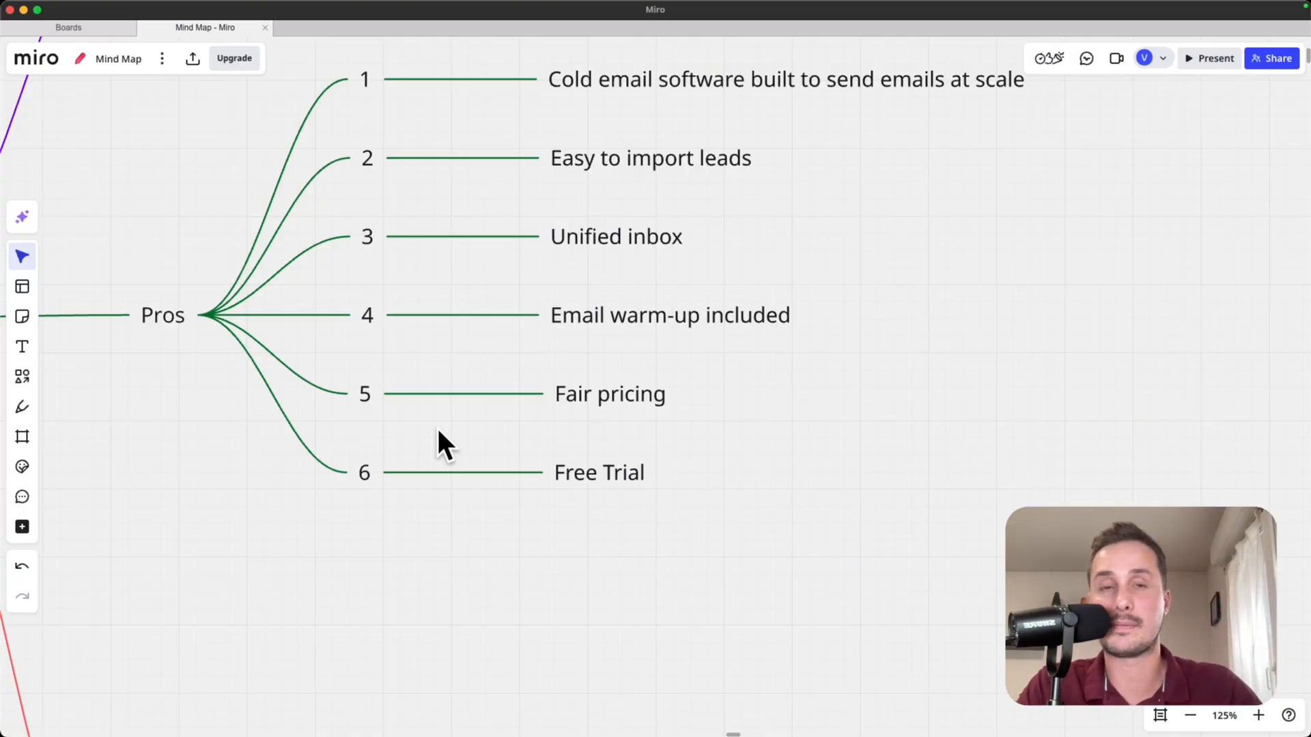
# - Switch to the Miro mind map and expand the Cons branch
pyautogui.scroll(-10, 439, 445)
pyautogui.scroll(-2, 440, 470)
pyautogui.hscroll(-2, 441, 470)
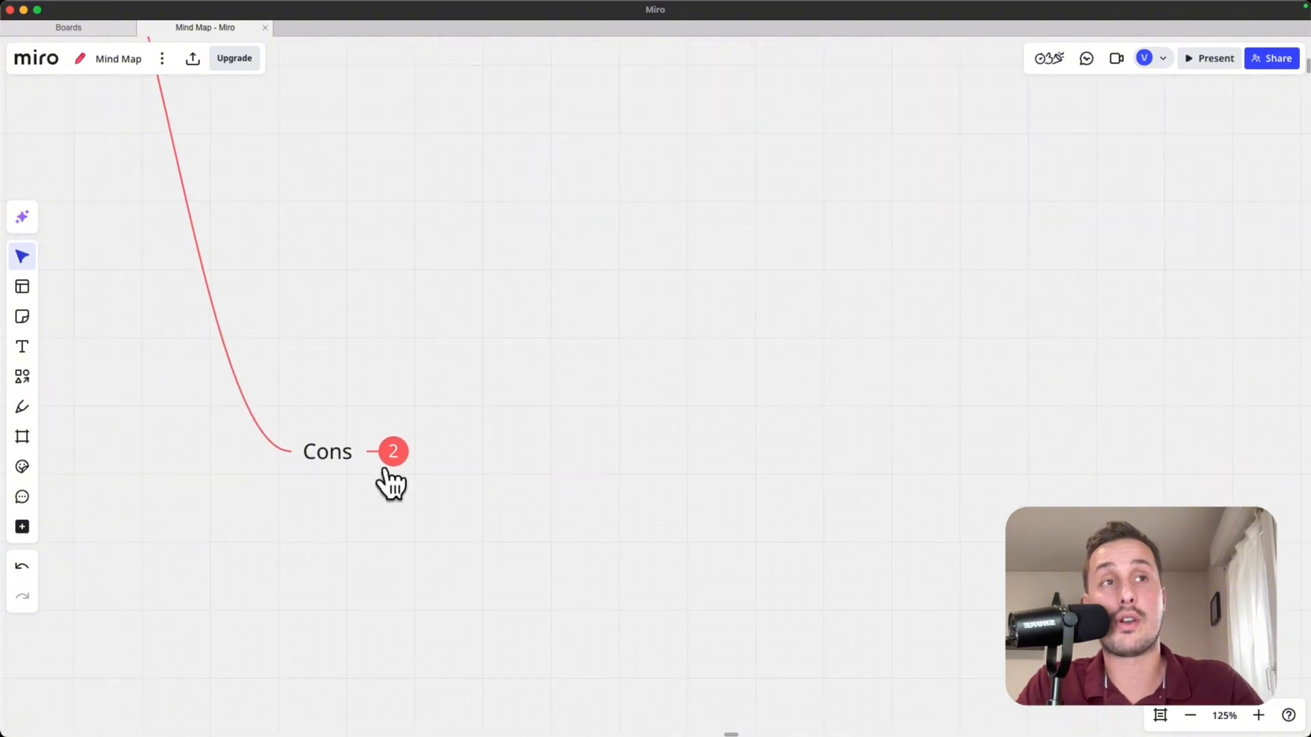
pyautogui.click(391, 452)
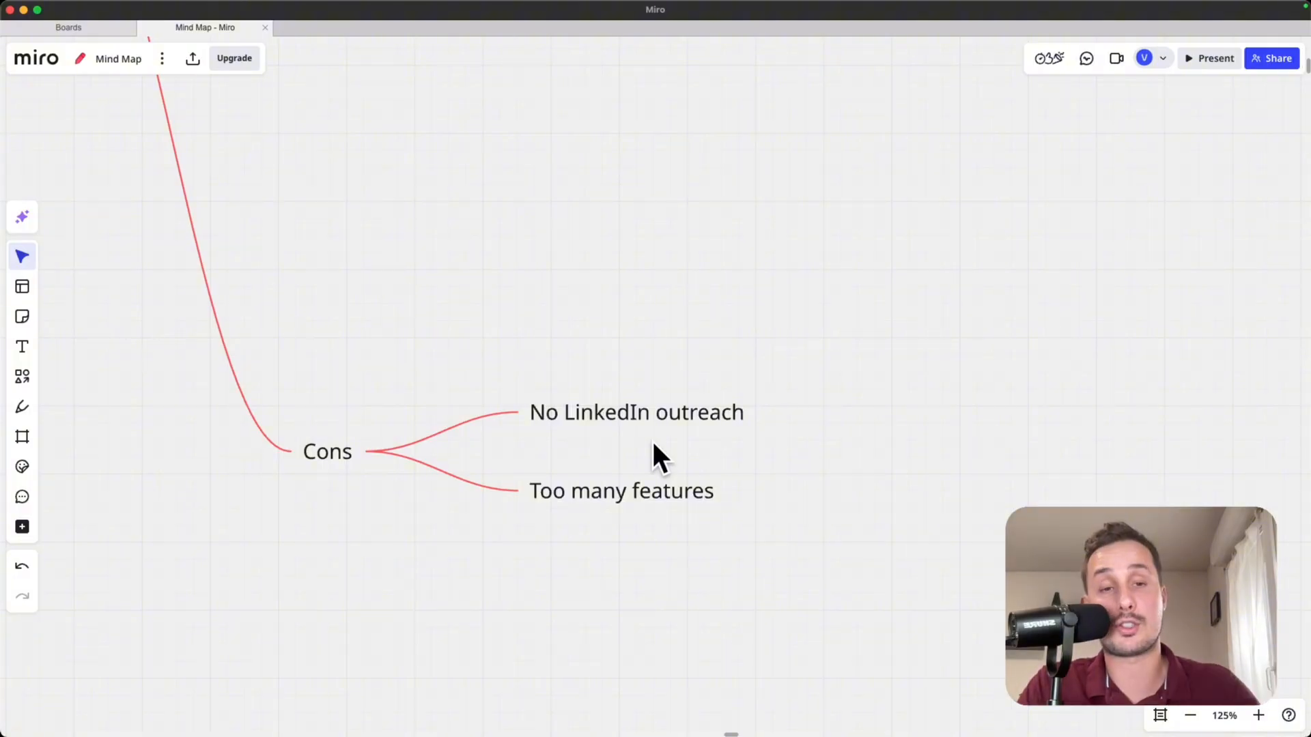
pyautogui.scroll(3, 613, 500)
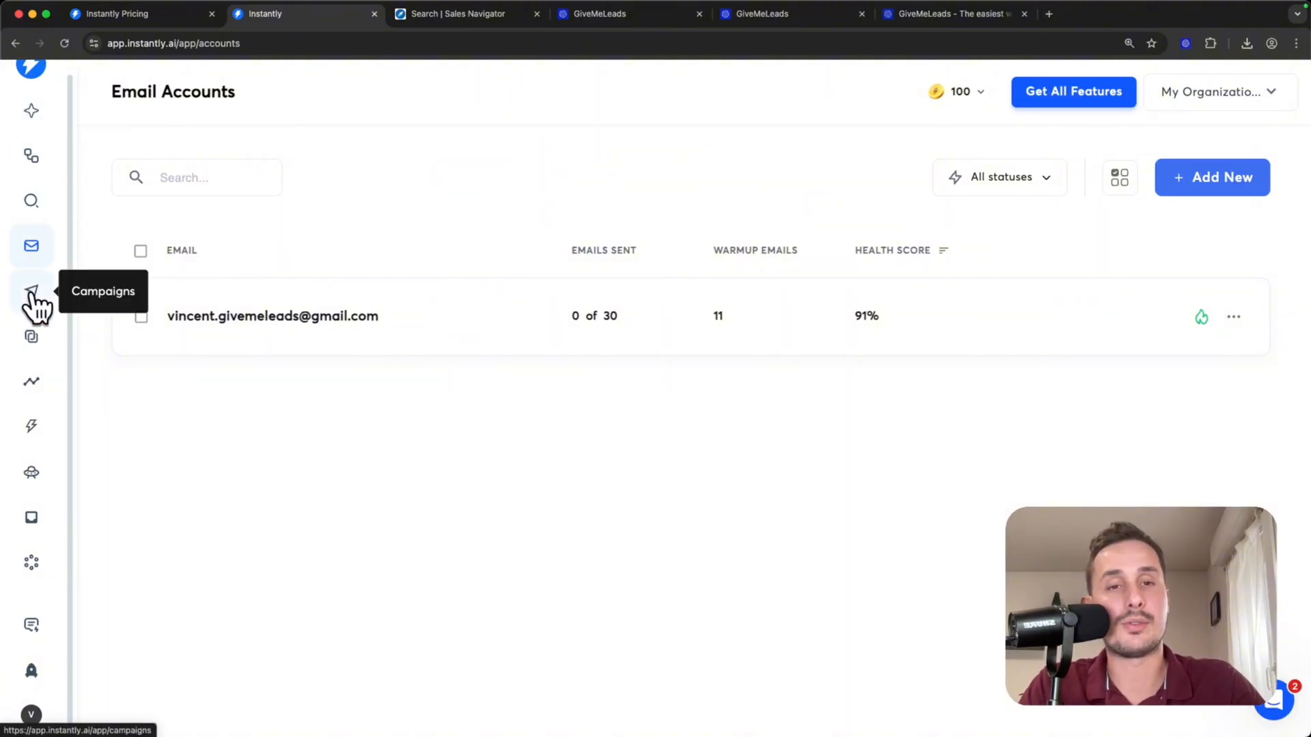
# - Switch back to Instantly and look through its Copilot, AI Agents, CRM, Website Visitors and SuperSearch pages
pyautogui.click(30, 116)
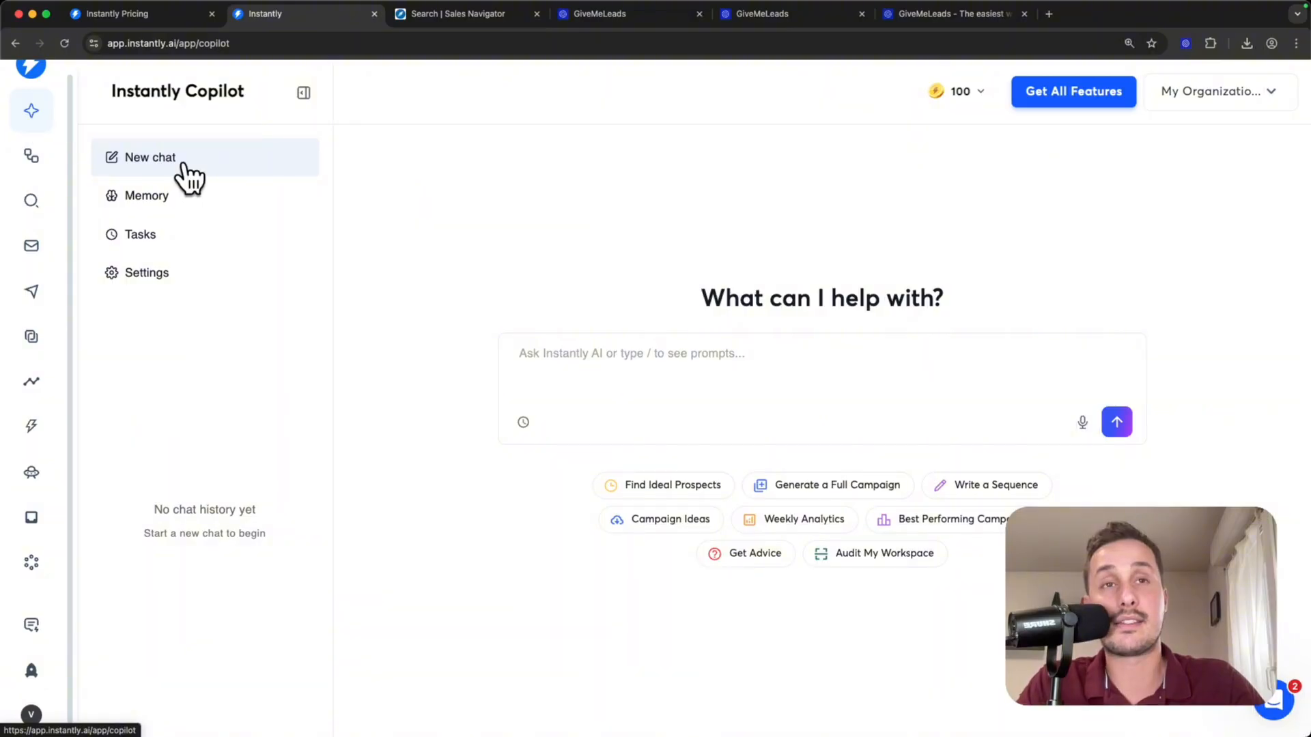
pyautogui.click(30, 562)
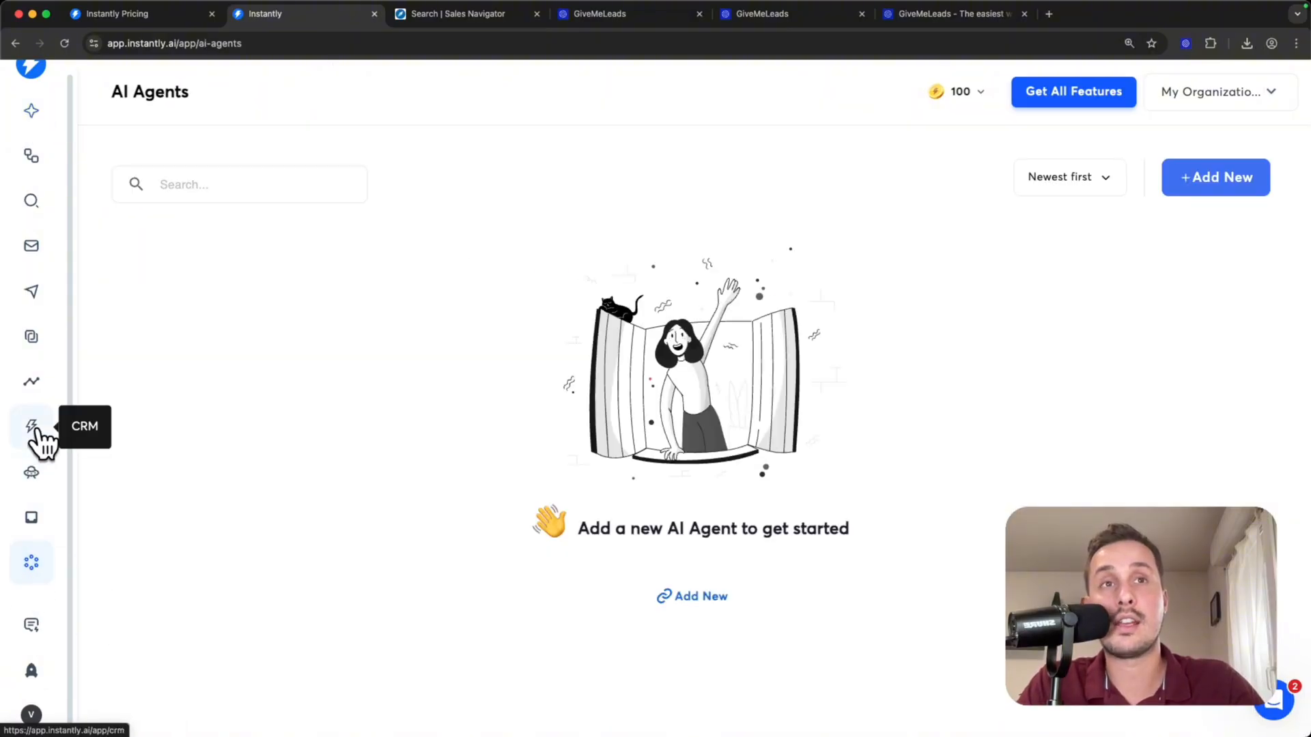
pyautogui.click(32, 431)
pyautogui.click(32, 473)
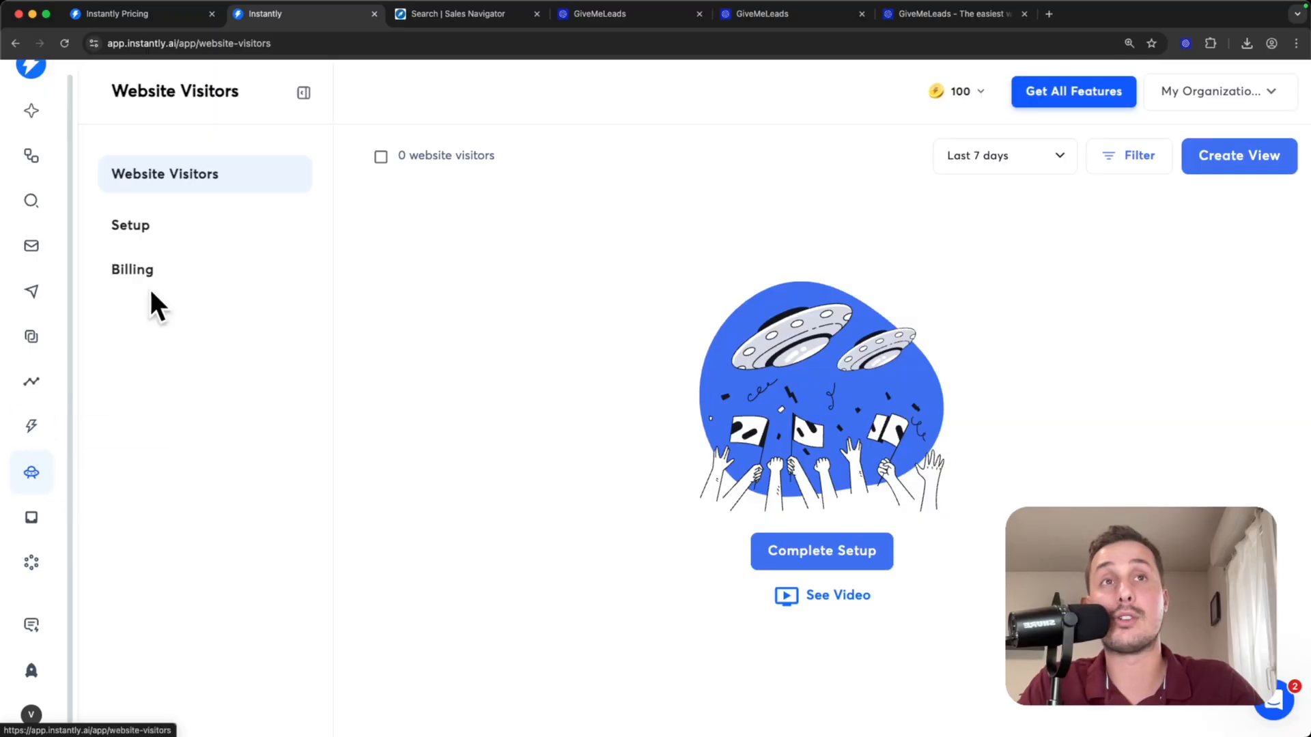
pyautogui.click(33, 202)
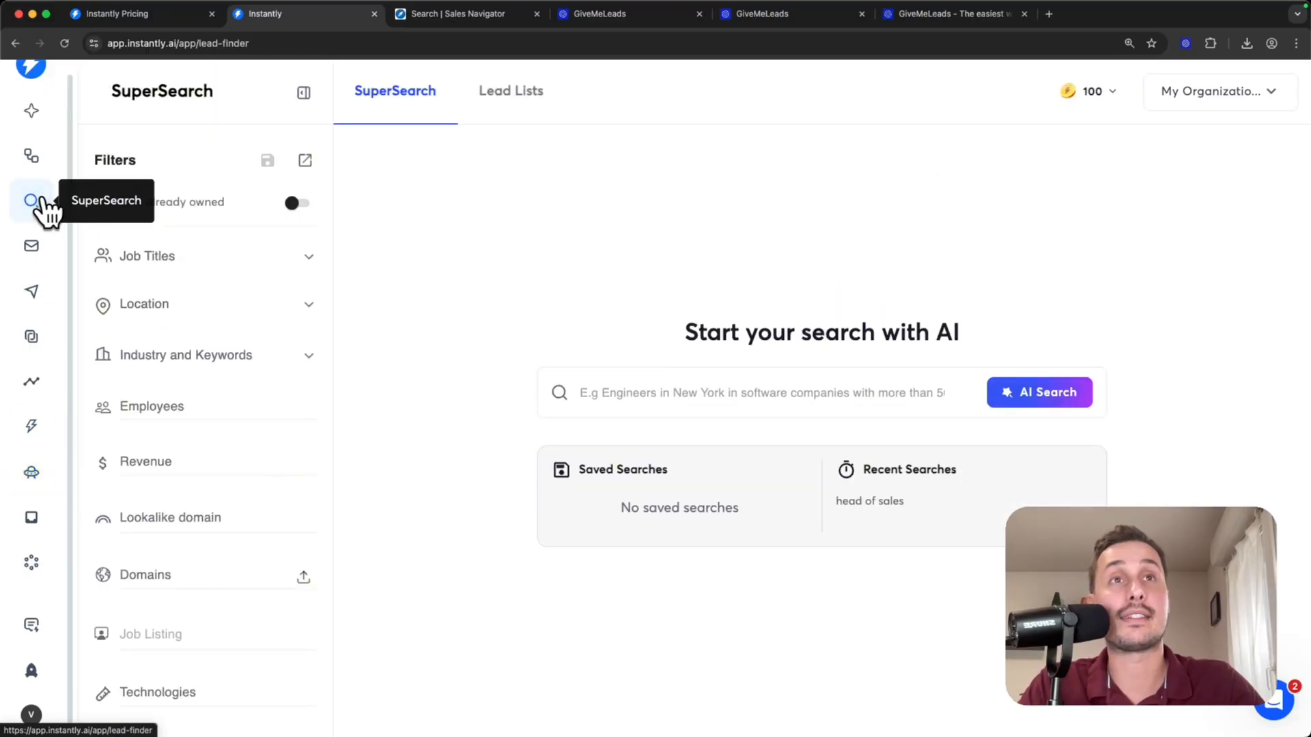